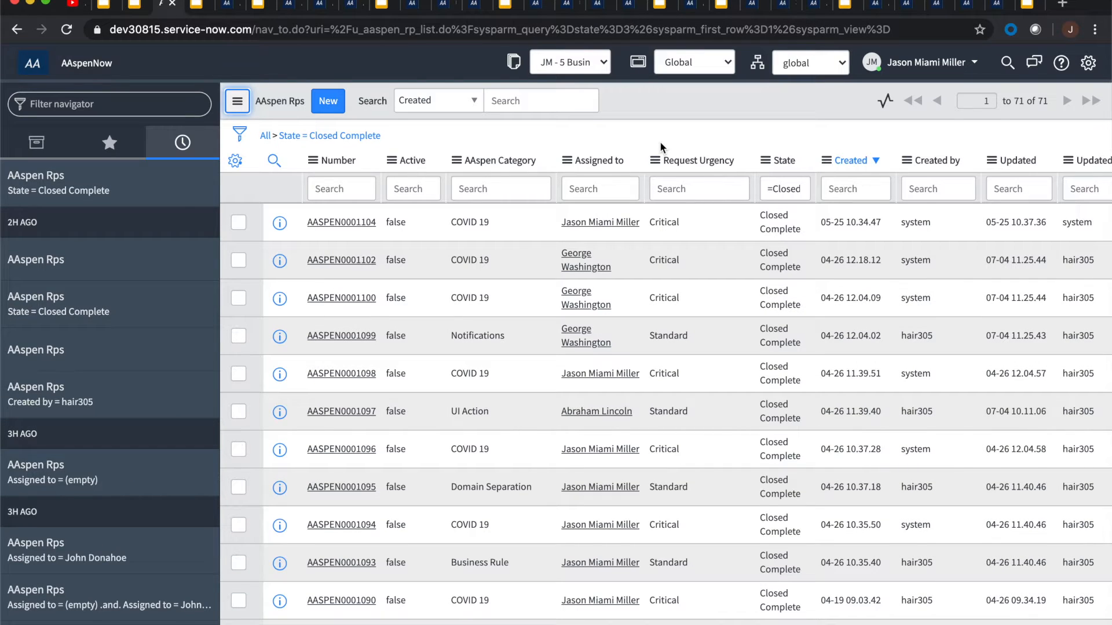
# Filter the navigator by "report" and look through the matching modules.
pyautogui.click(43, 147)
pyautogui.write('report')
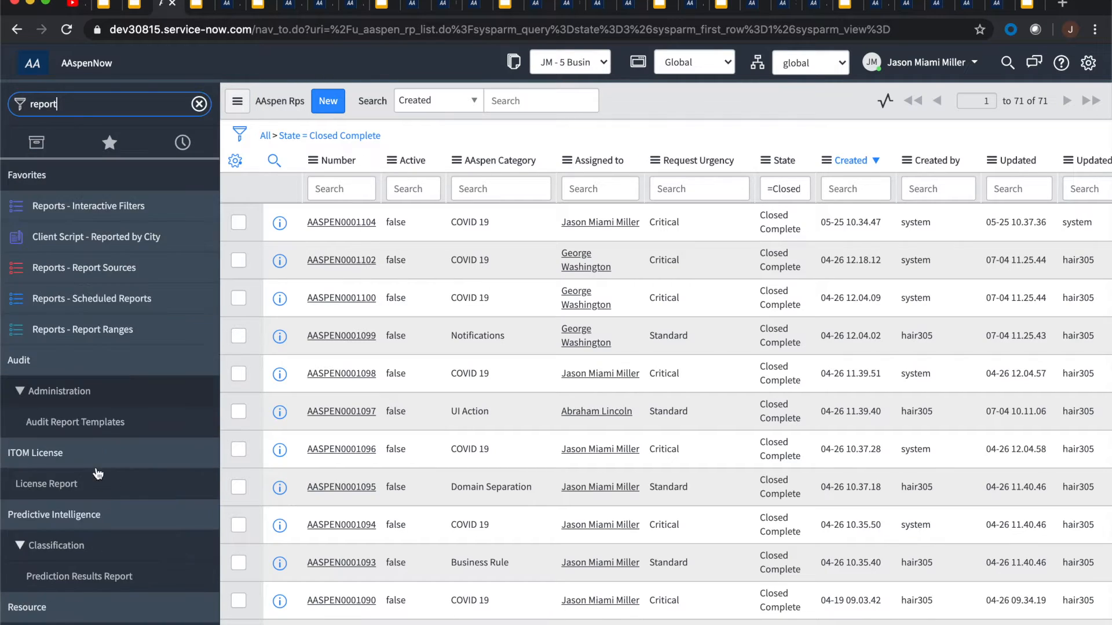
pyautogui.scroll(-3, 99, 509)
pyautogui.scroll(-5, 100, 522)
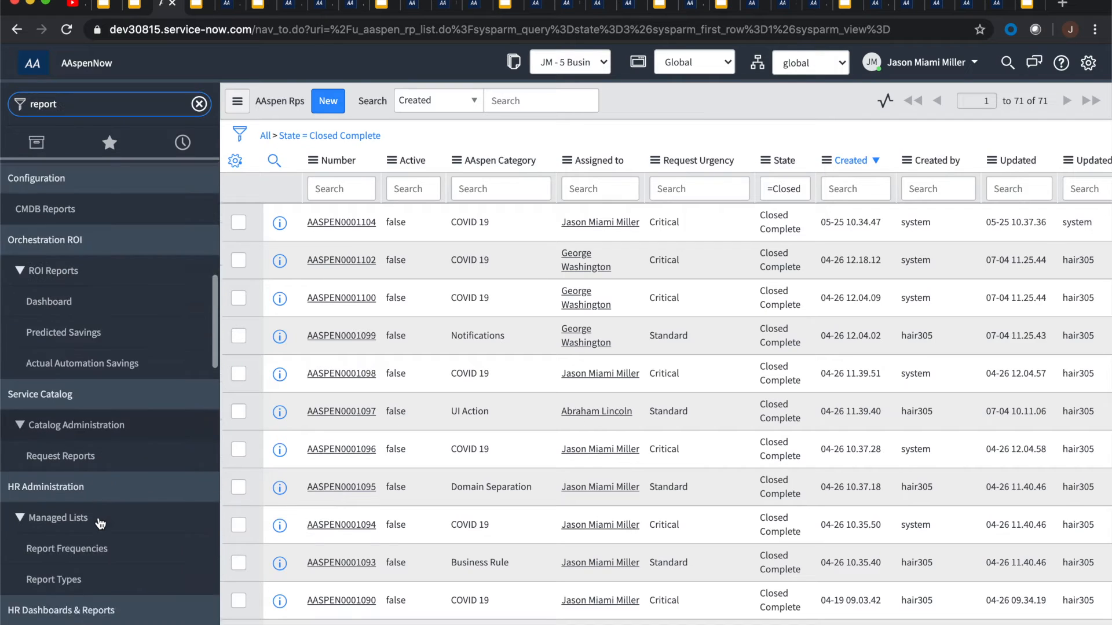
pyautogui.scroll(10, 99, 523)
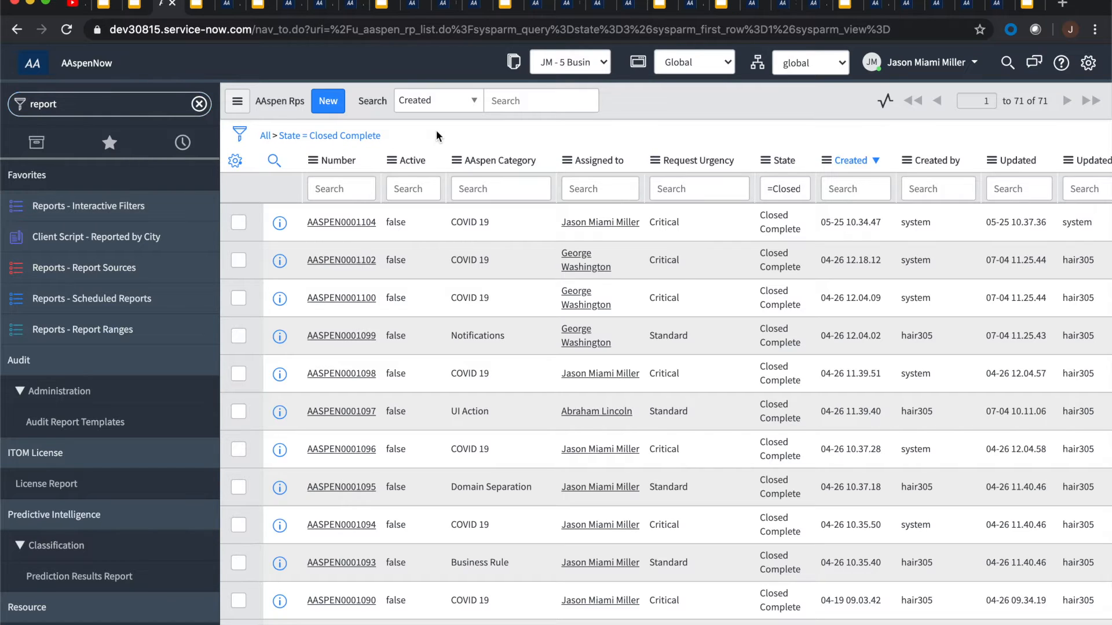
# Create a bar chart report from the Assigned to column of the closed AAspen Rps list.
pyautogui.click(568, 163)
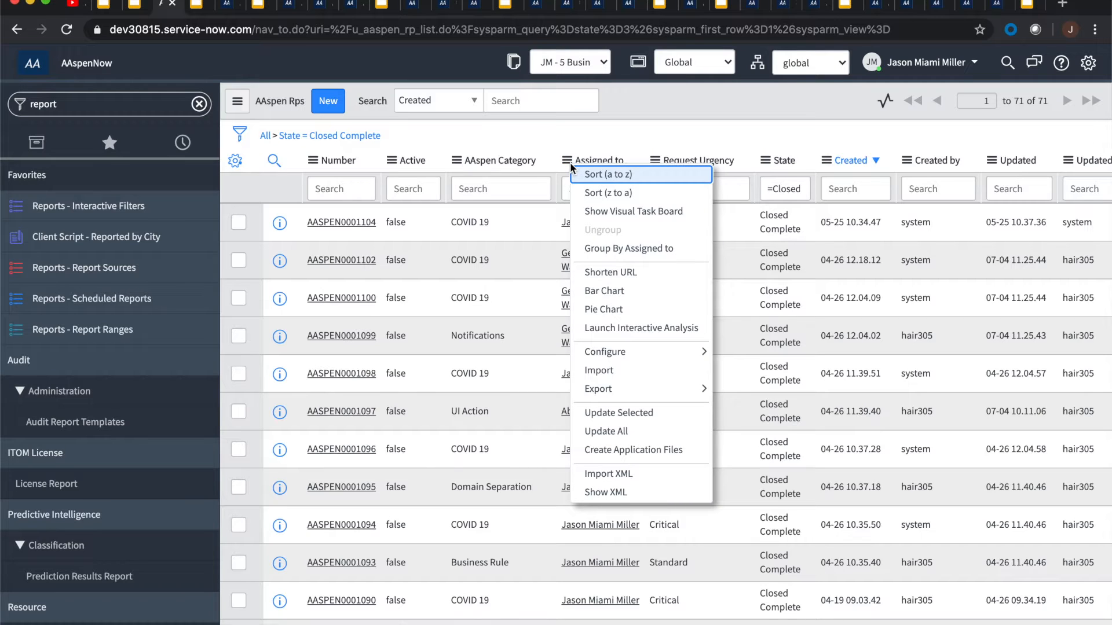
pyautogui.click(655, 291)
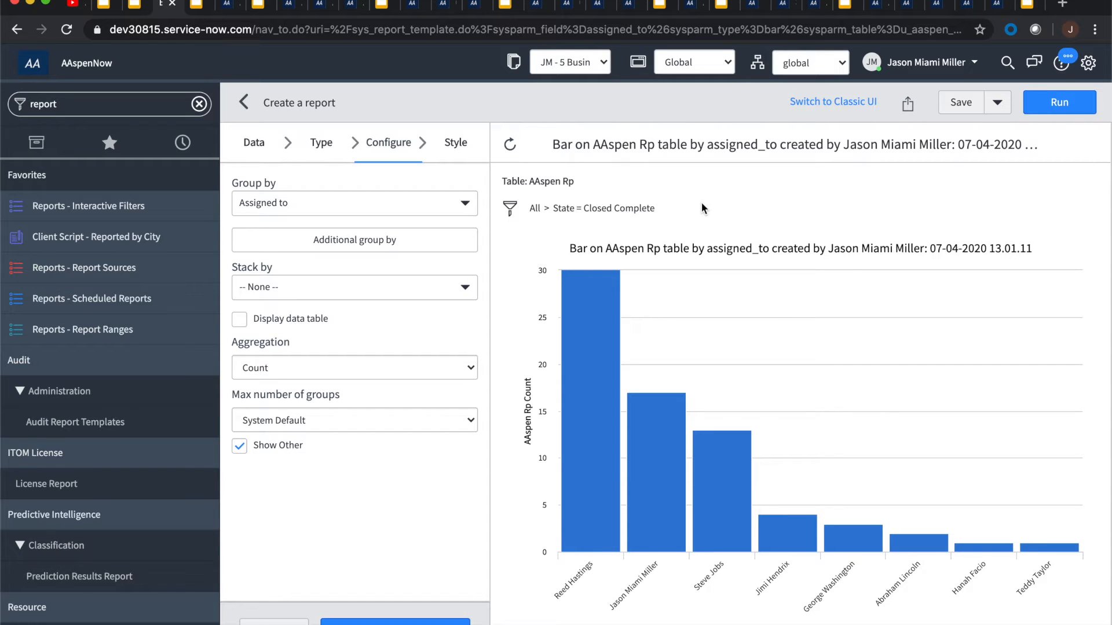
# Look over the other open reports and the saved filters of the AAspen Rps list, ending back at the new bar report.
pyautogui.click(221, 5)
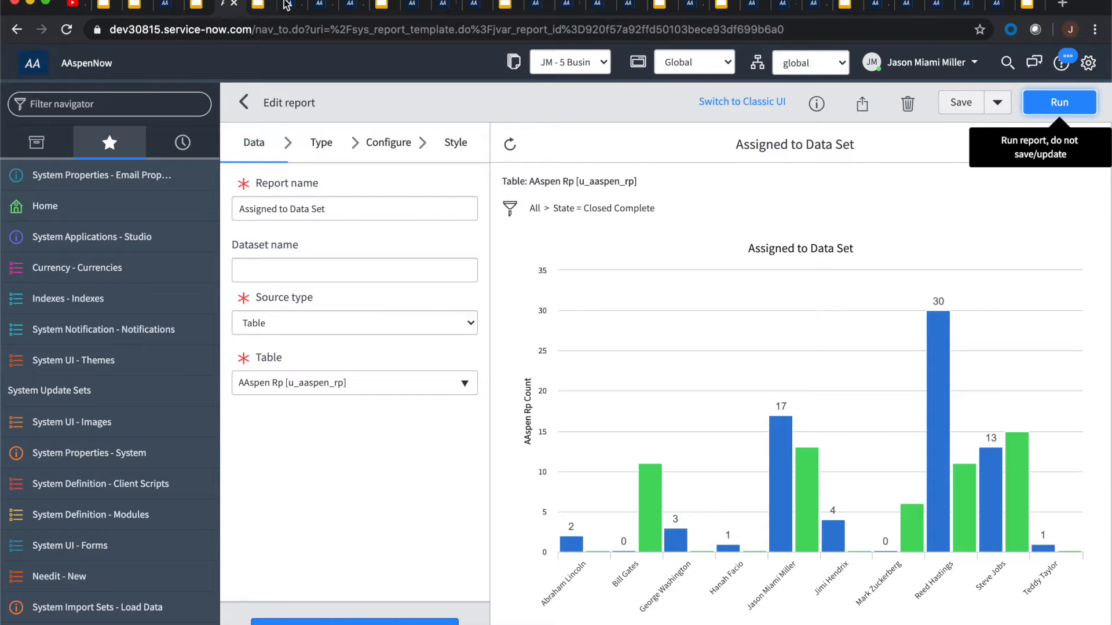
pyautogui.click(285, 4)
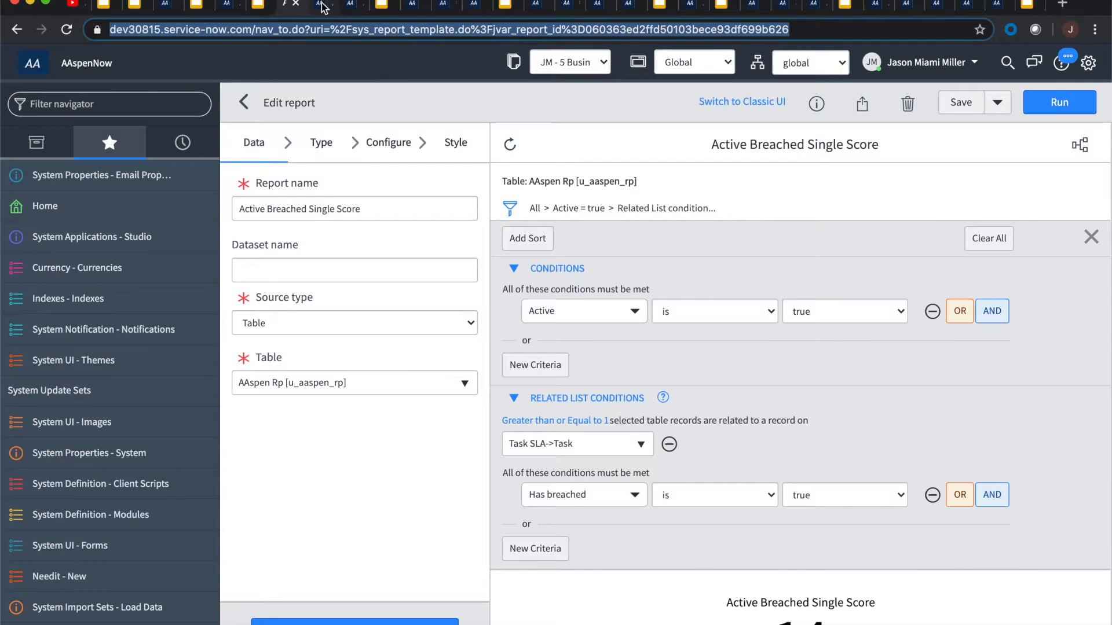
pyautogui.click(322, 6)
pyautogui.click(22, 68)
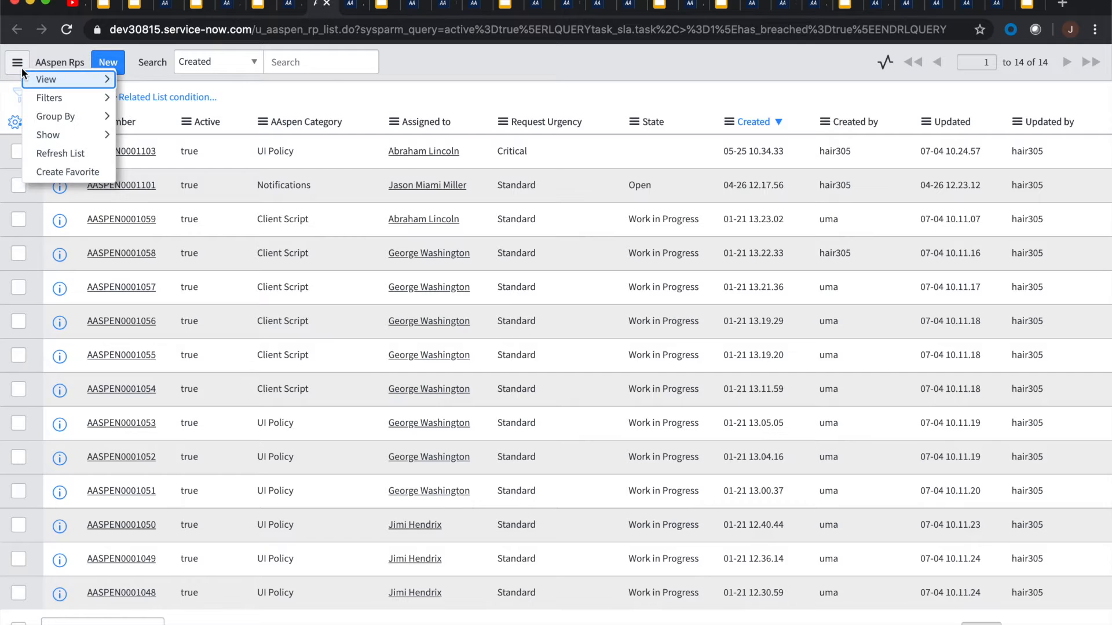
pyautogui.moveTo(76, 97)
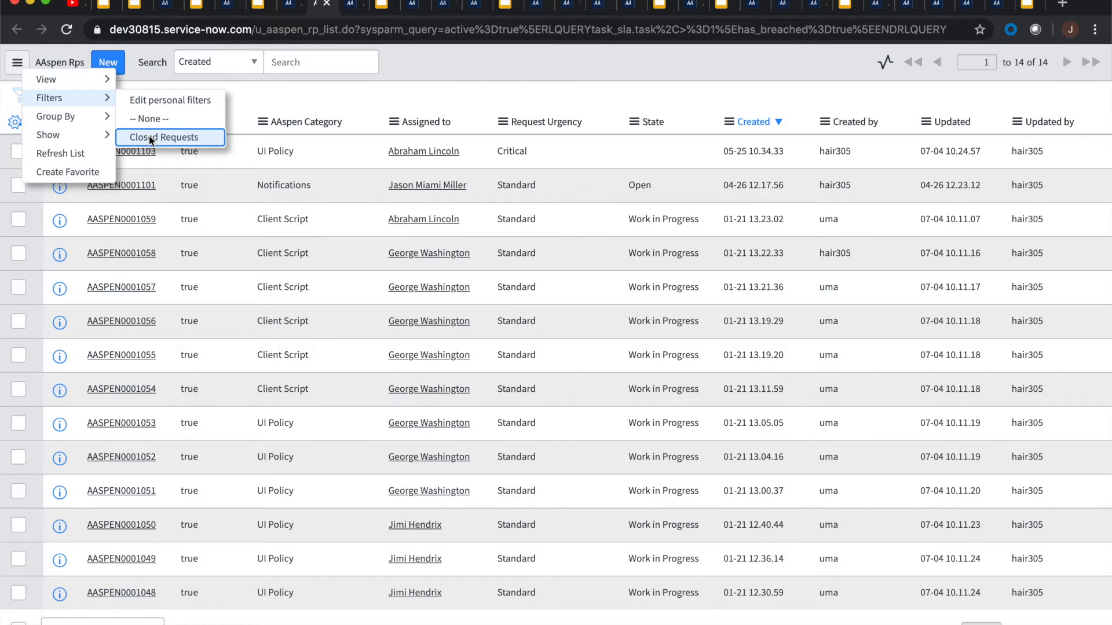
pyautogui.click(412, 64)
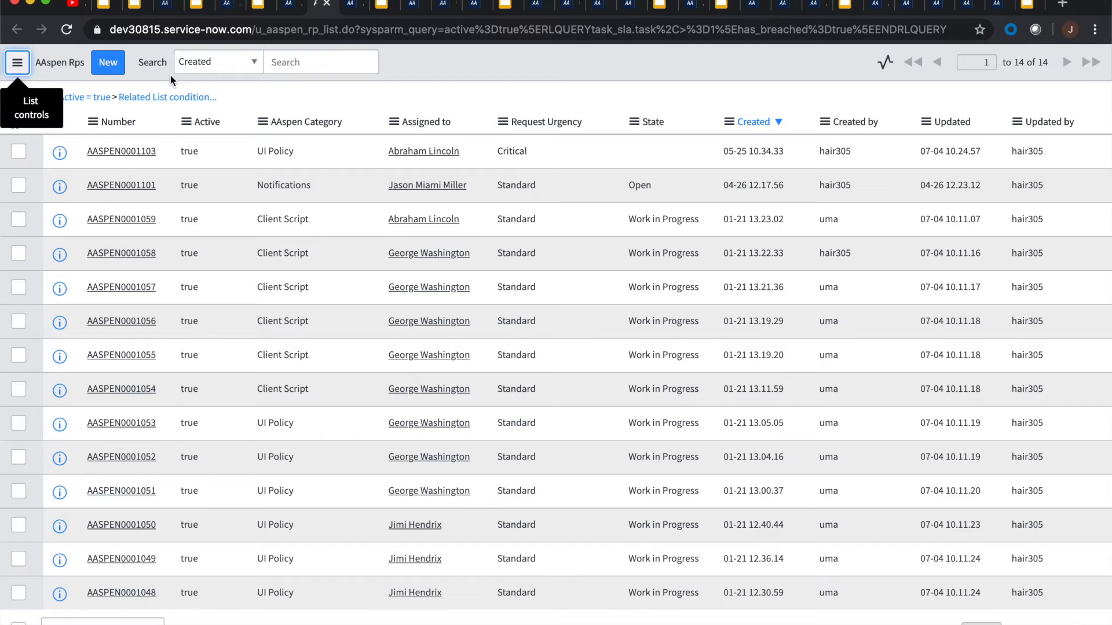
pyautogui.click(162, 11)
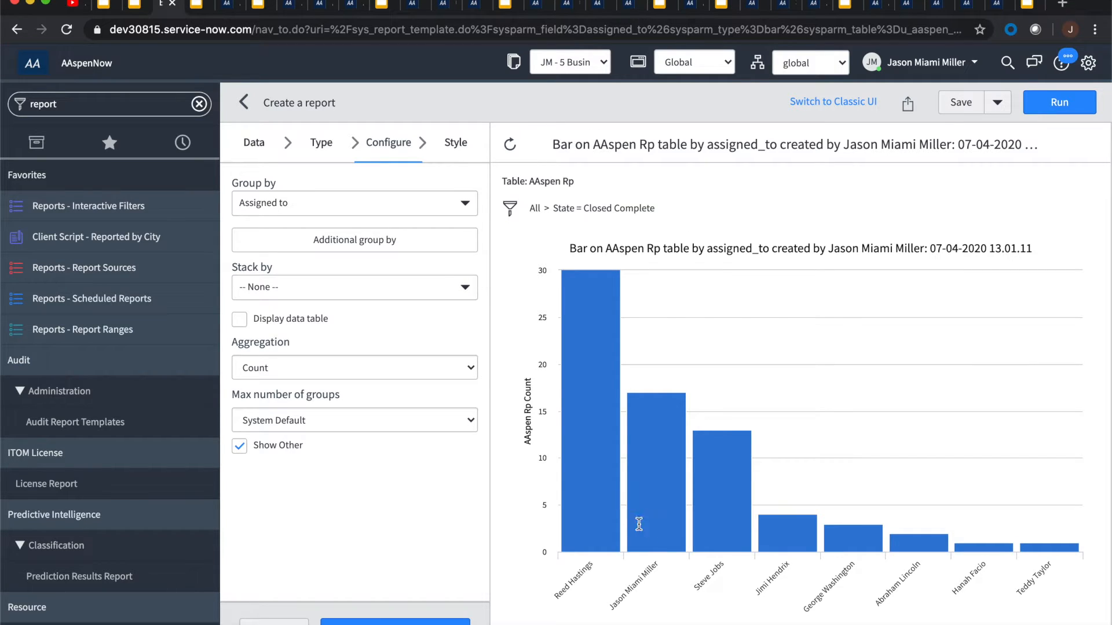
# Review the new bar report's source type options, available visualizations and grouping configuration.
pyautogui.click(270, 148)
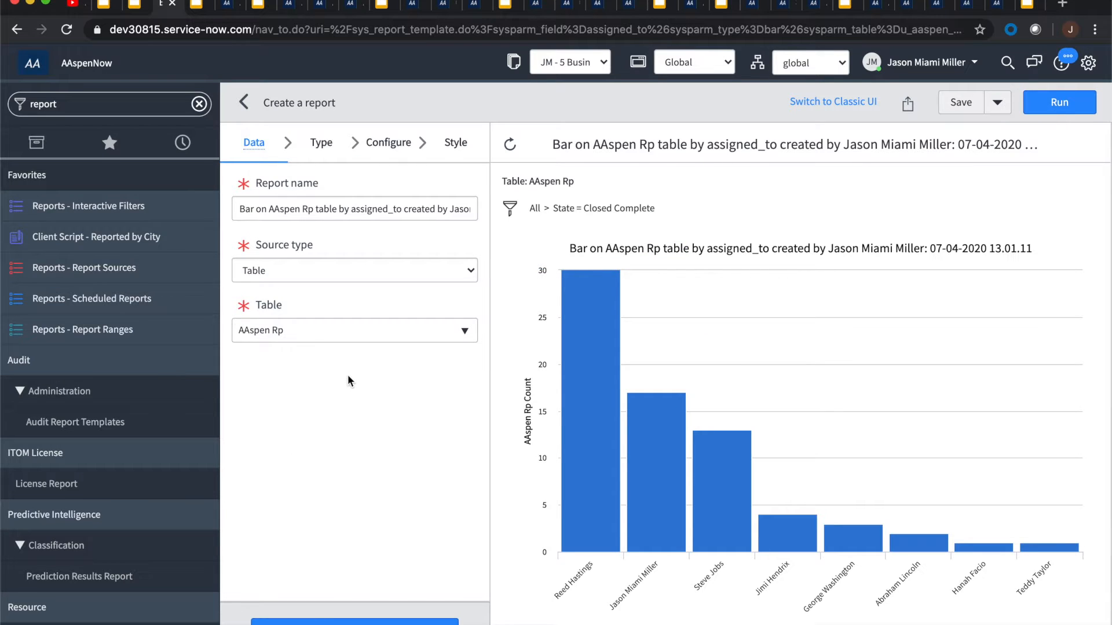
pyautogui.click(291, 270)
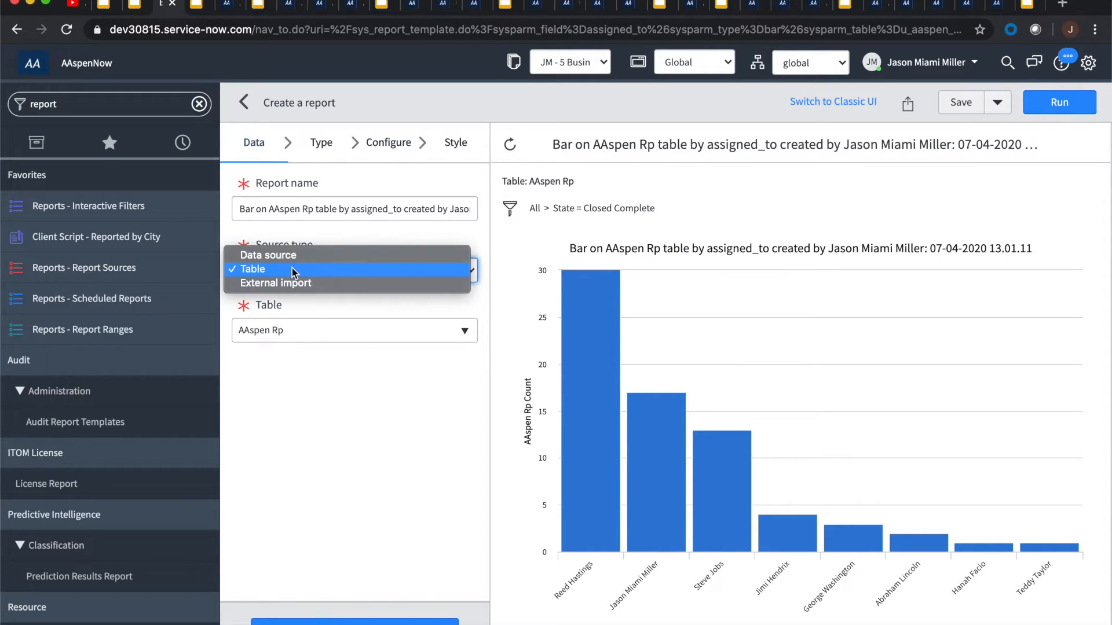
pyautogui.click(348, 226)
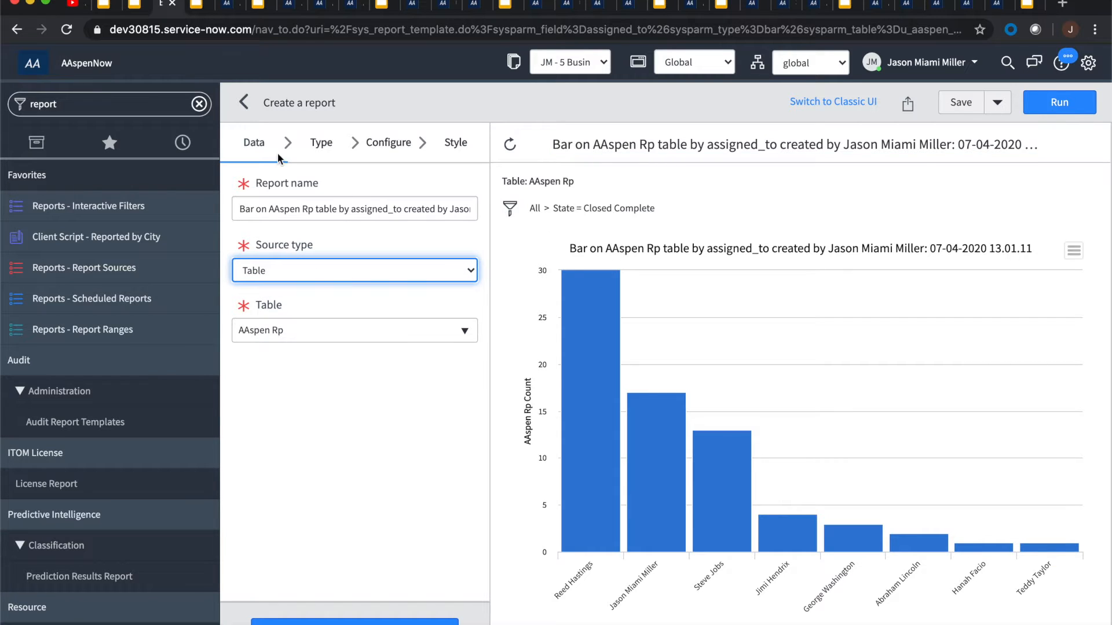
pyautogui.click(322, 143)
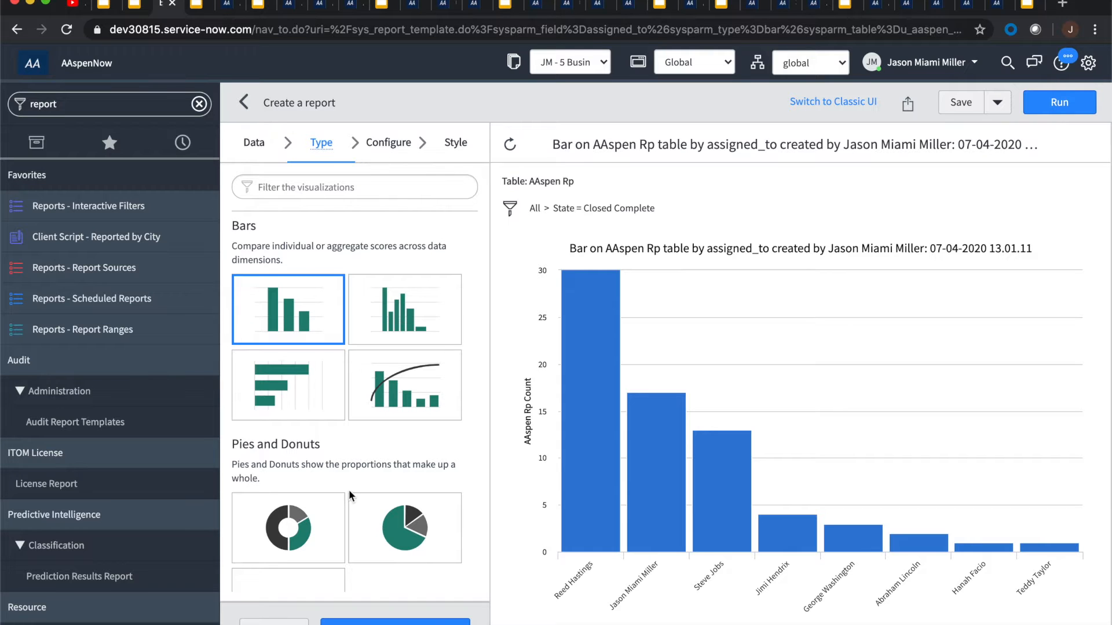
pyautogui.scroll(-10, 349, 490)
pyautogui.scroll(10, 348, 490)
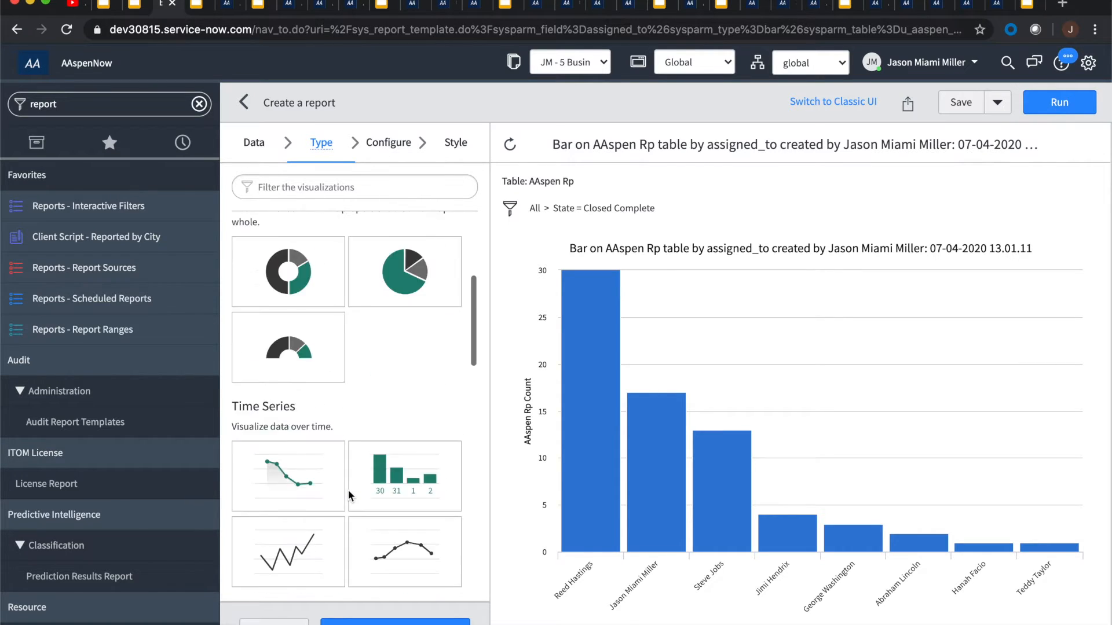
pyautogui.click(388, 153)
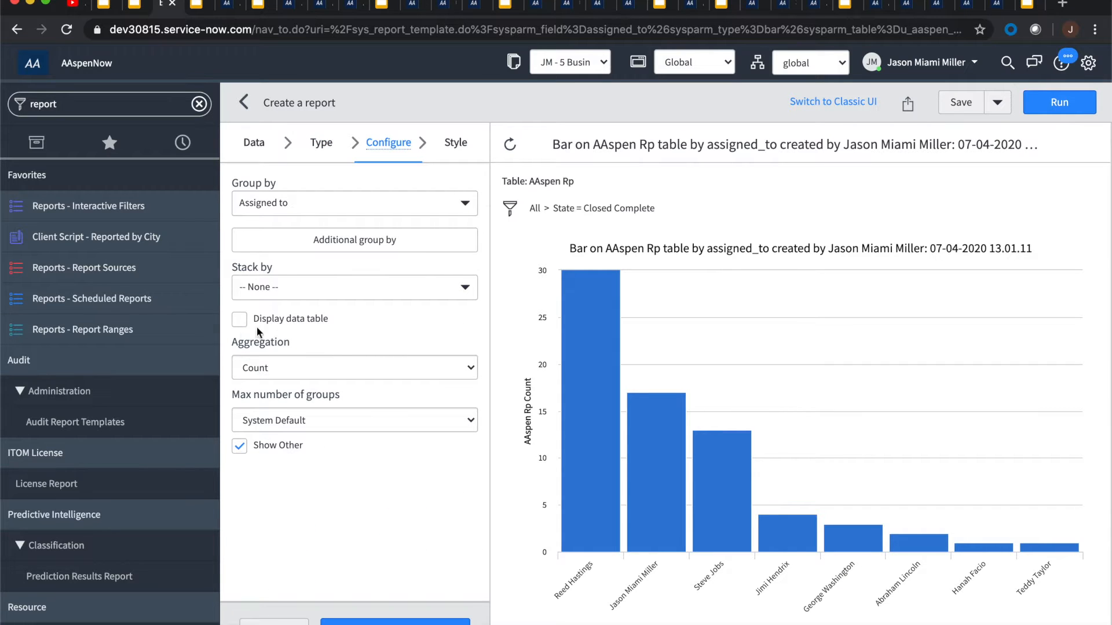
# Enable Display data labels in the bar report's style settings and run the report.
pyautogui.click(461, 153)
pyautogui.click(374, 281)
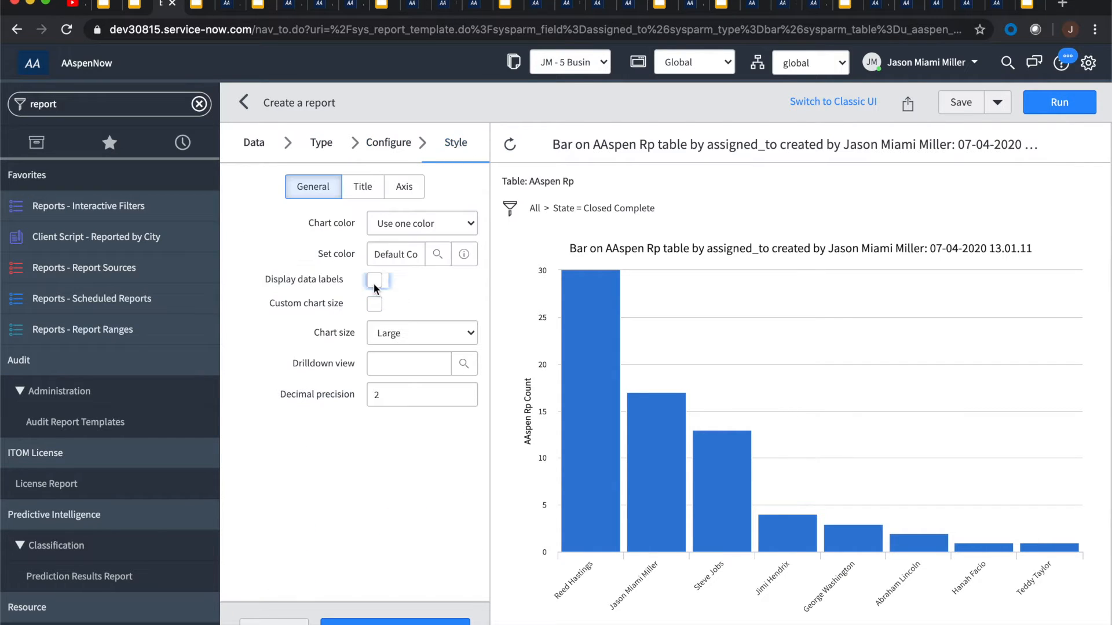
pyautogui.click(1059, 103)
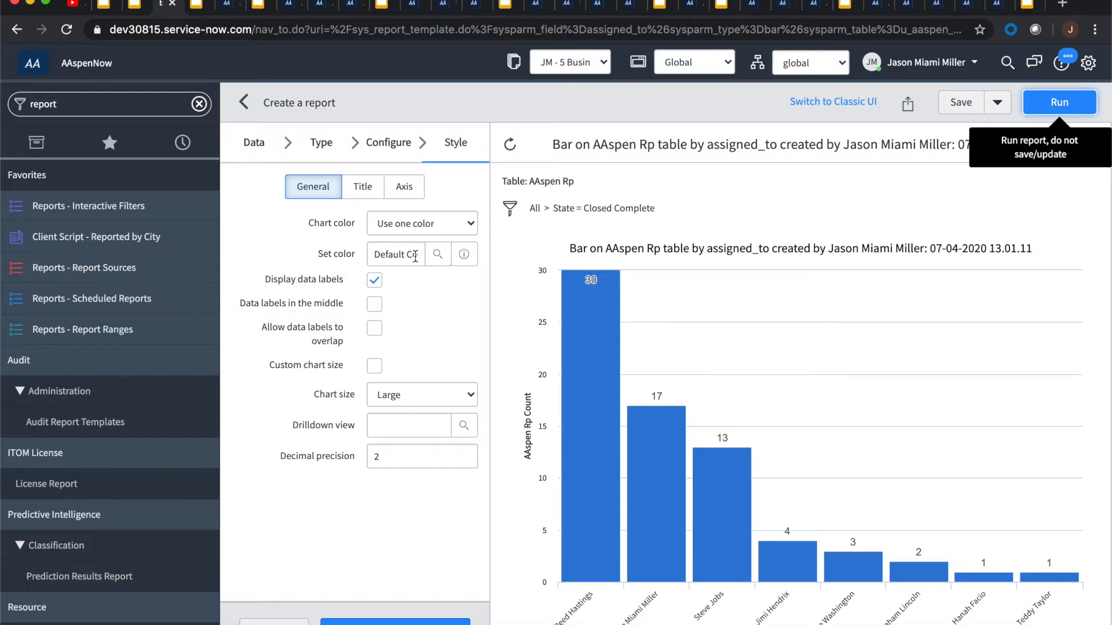
# Set the bar report's chart color to NY blue3 and rerun the report.
pyautogui.tripleClick(415, 256)
pyautogui.write('ny')
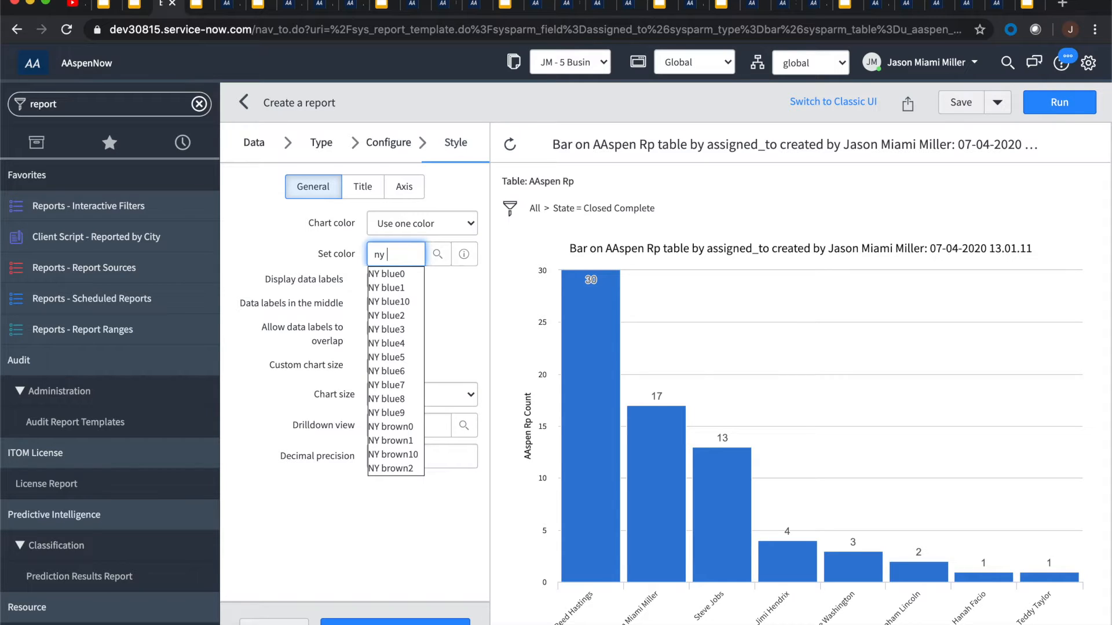
pyautogui.write(' blu')
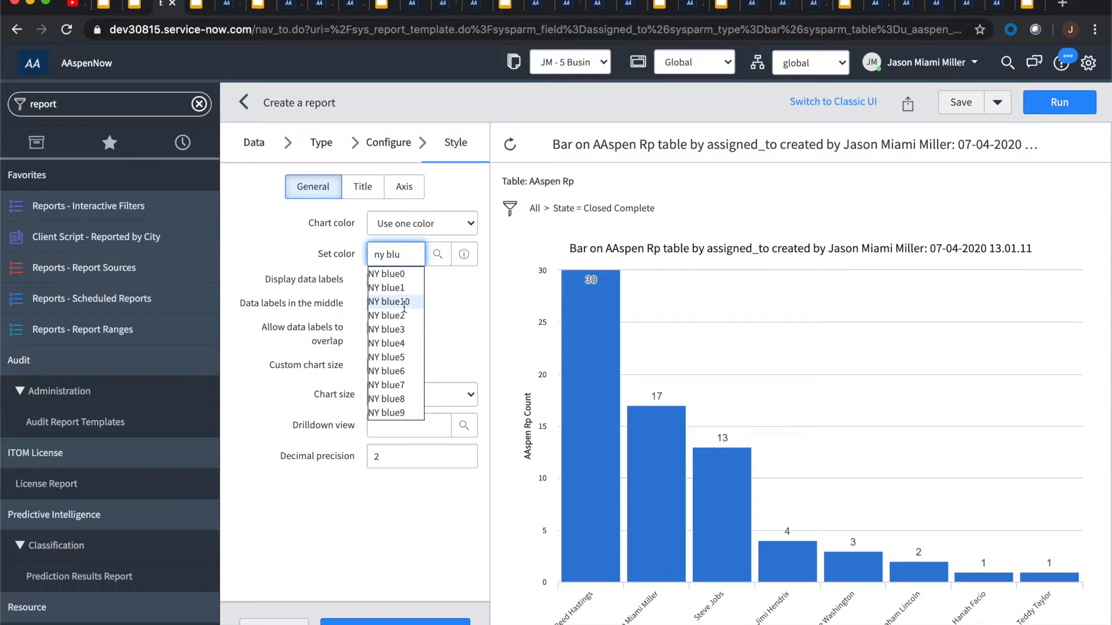
pyautogui.click(404, 331)
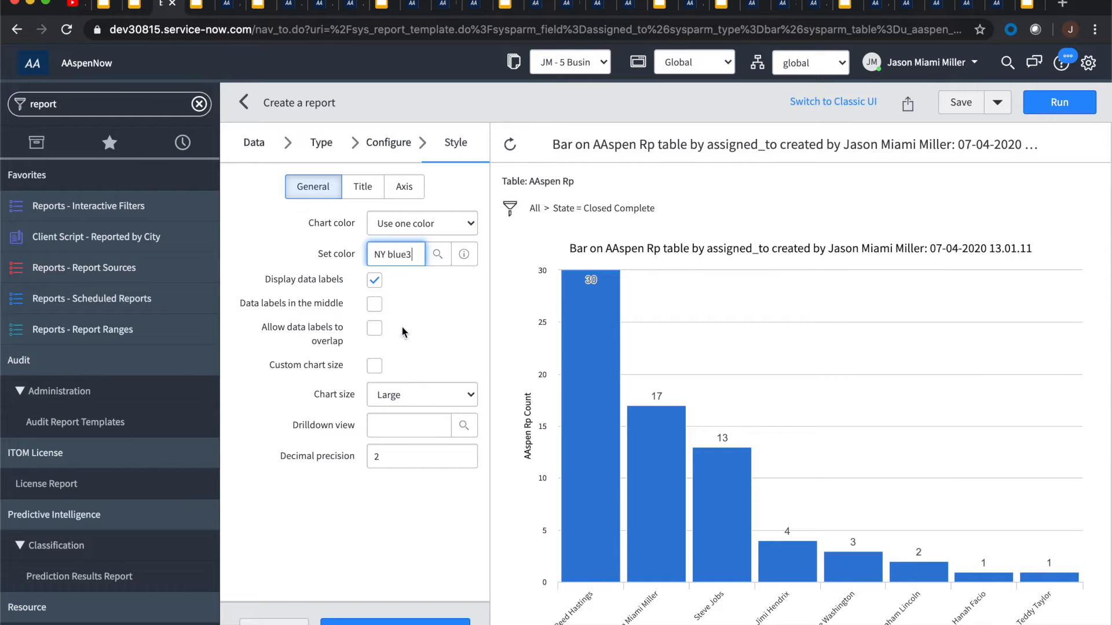
pyautogui.click(1048, 108)
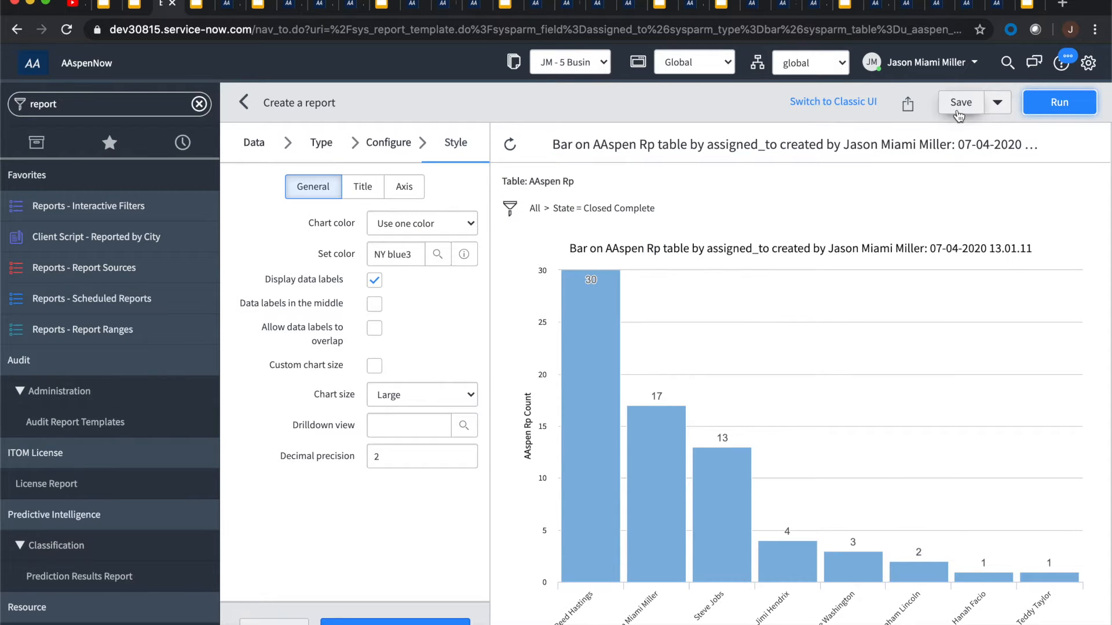
# Check the bar report's data settings and view the Data Sets slide in the Google Slides presentation.
pyautogui.click(254, 142)
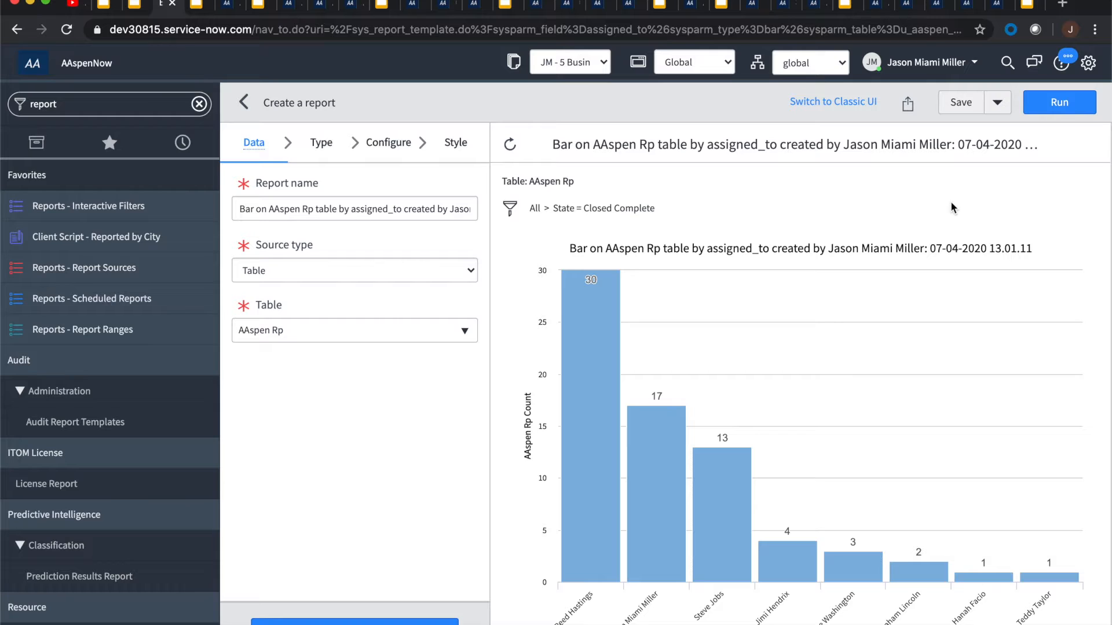
pyautogui.click(195, 7)
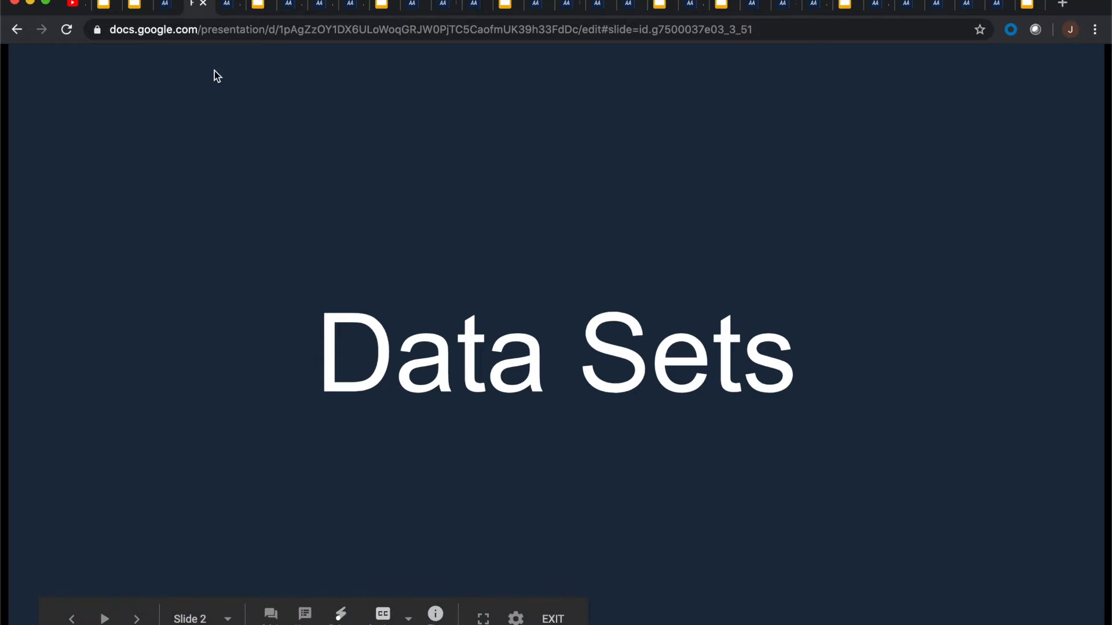
# Examine the Assigned to Data Set report's visualization type, grouping configuration and Additional group by options in ServiceNow.
pyautogui.click(230, 7)
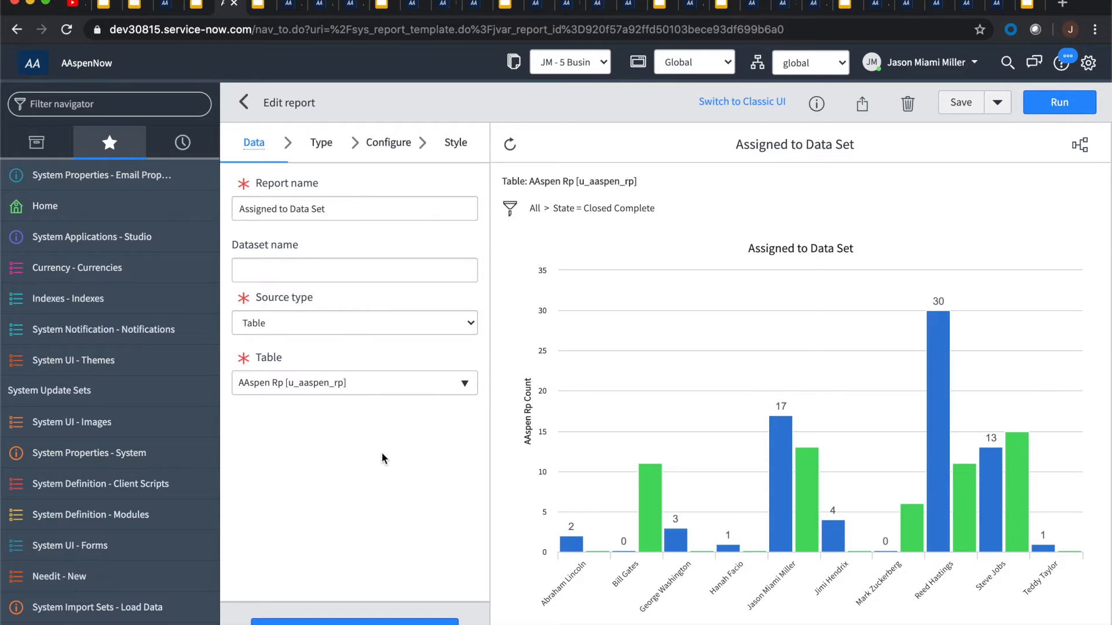
pyautogui.click(322, 143)
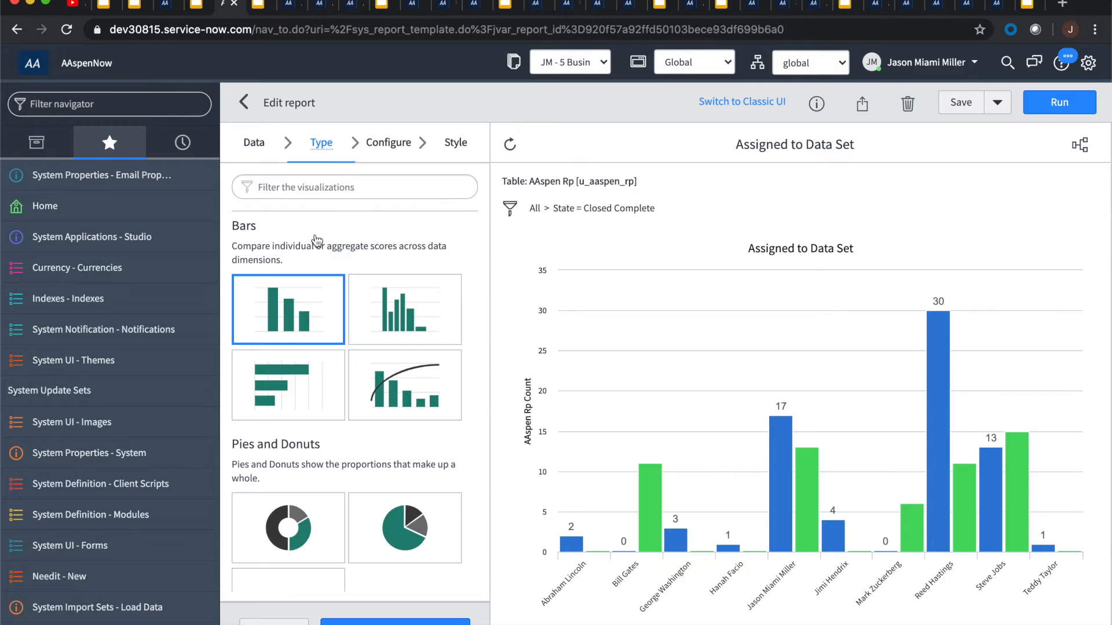
pyautogui.click(391, 145)
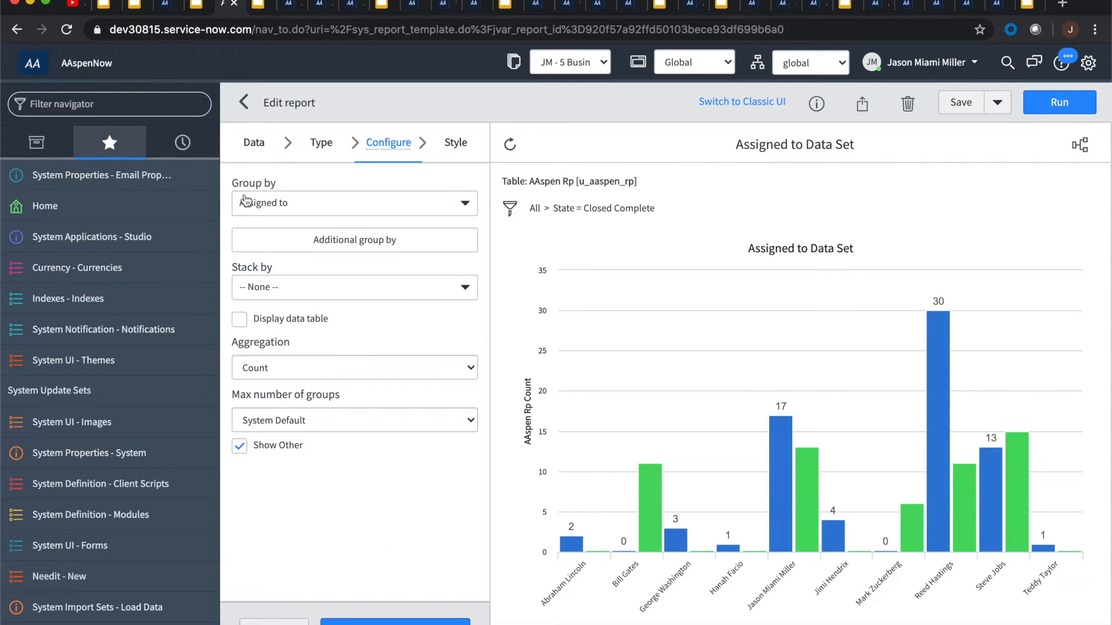
pyautogui.click(349, 239)
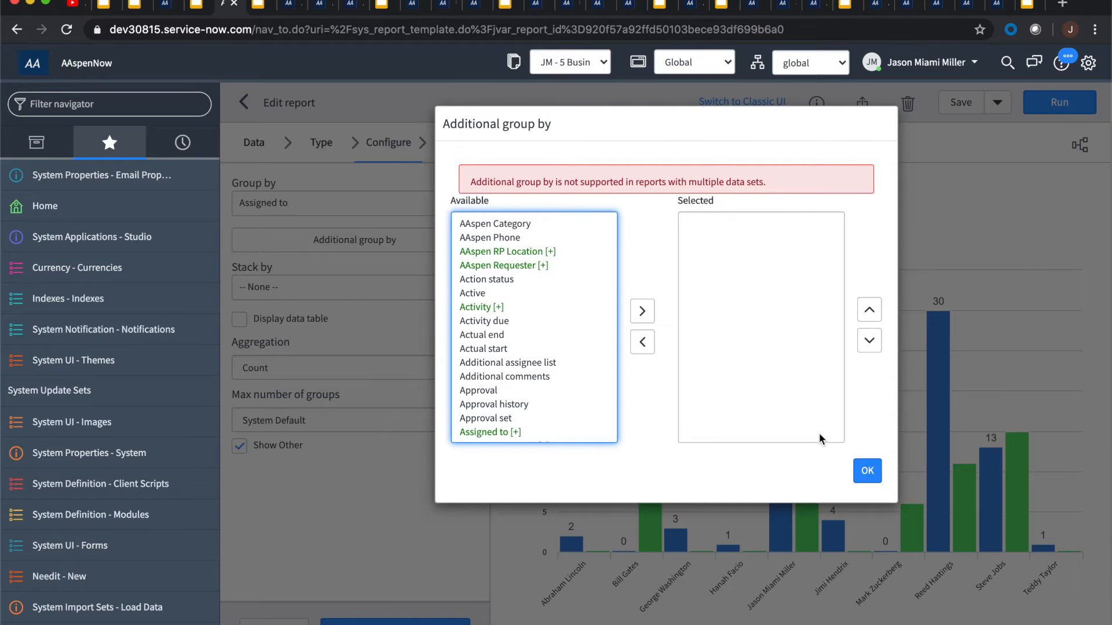
pyautogui.click(868, 472)
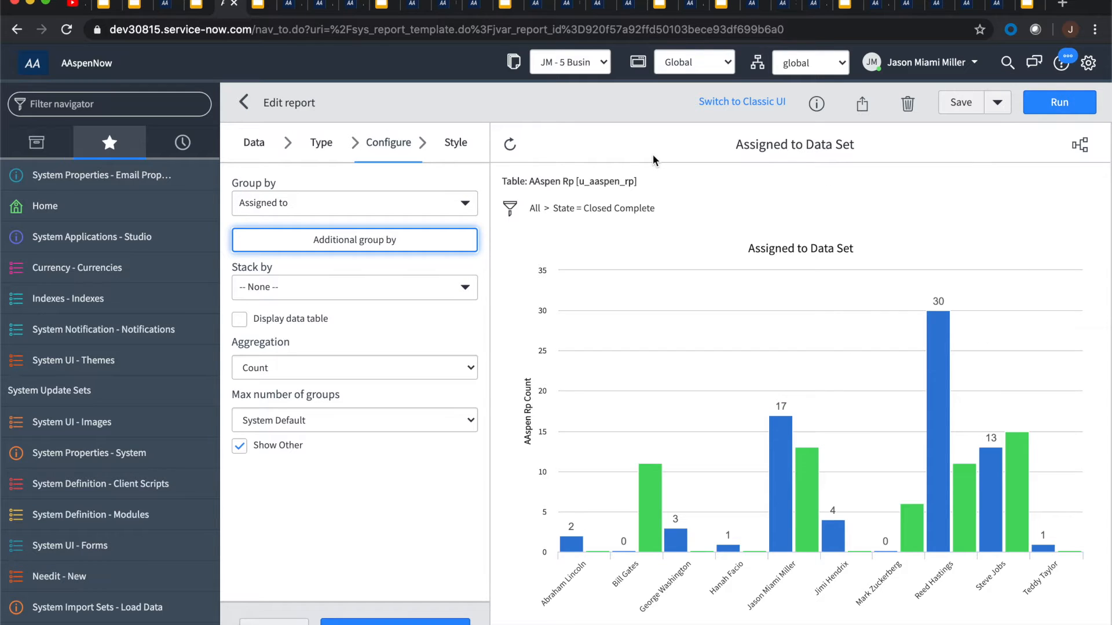
# Open the Incidents by assigned to dataset from the report structure and review its data, type, configuration and style settings.
pyautogui.click(1077, 145)
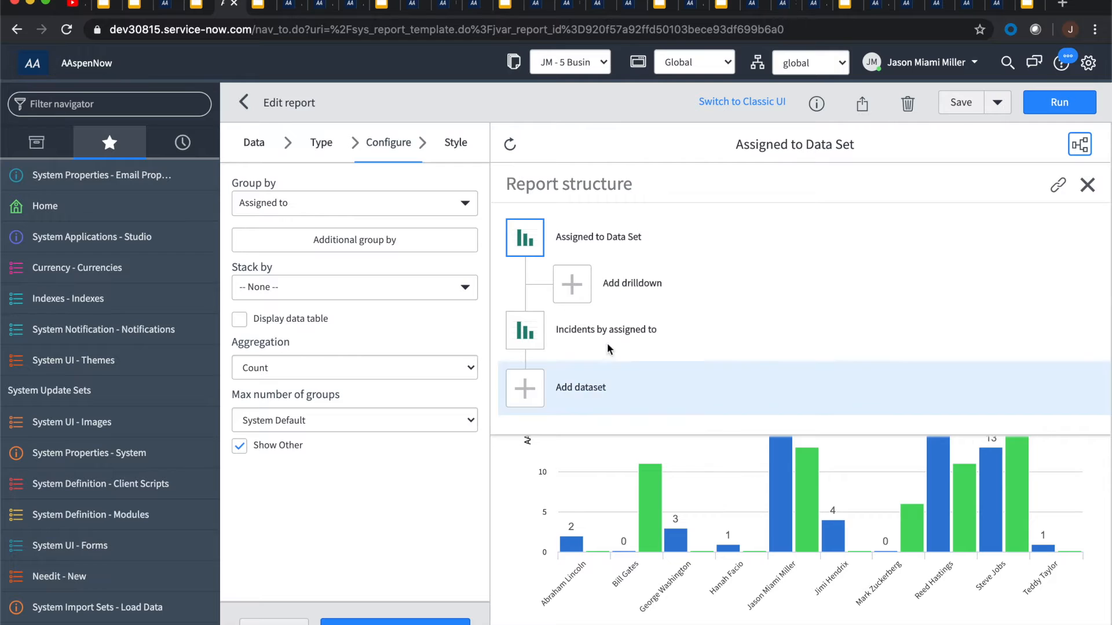
pyautogui.click(589, 341)
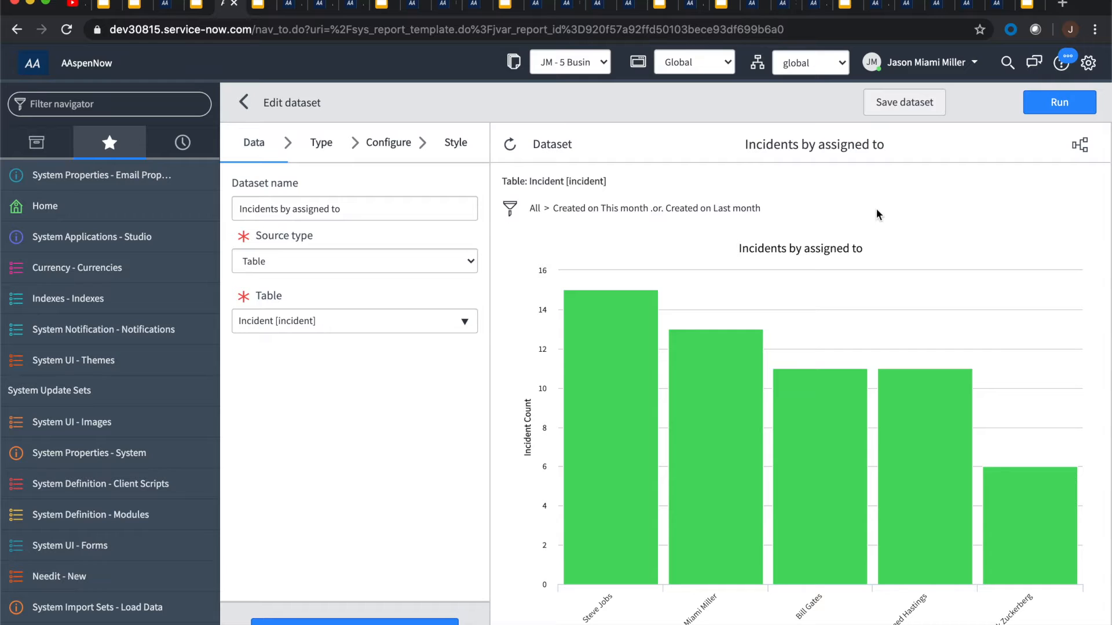
pyautogui.moveTo(606, 387)
pyautogui.click(322, 144)
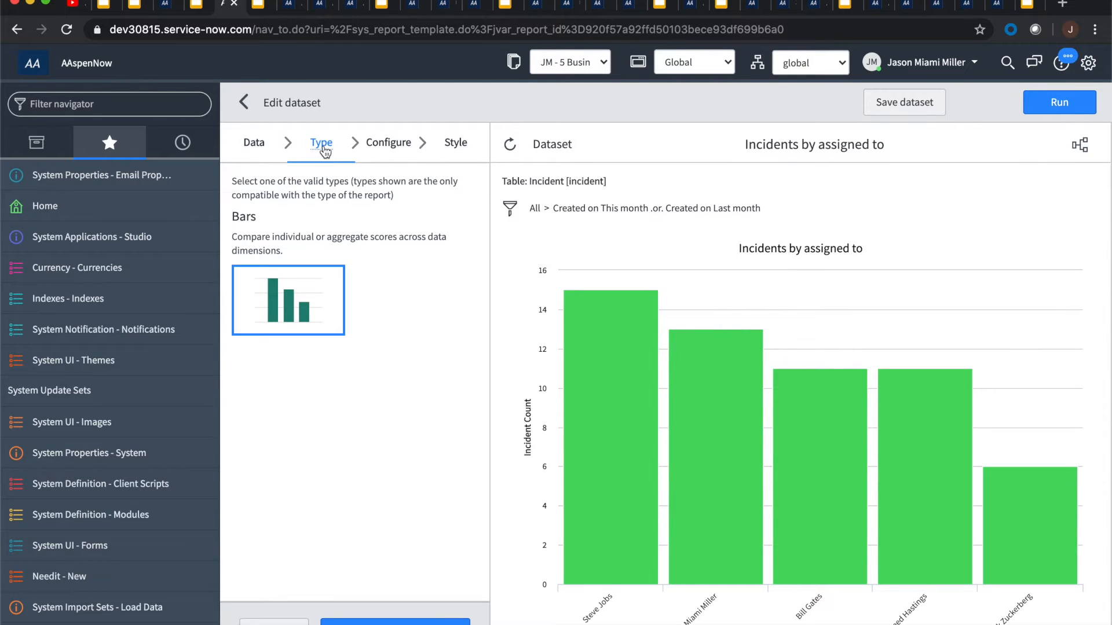
pyautogui.click(386, 152)
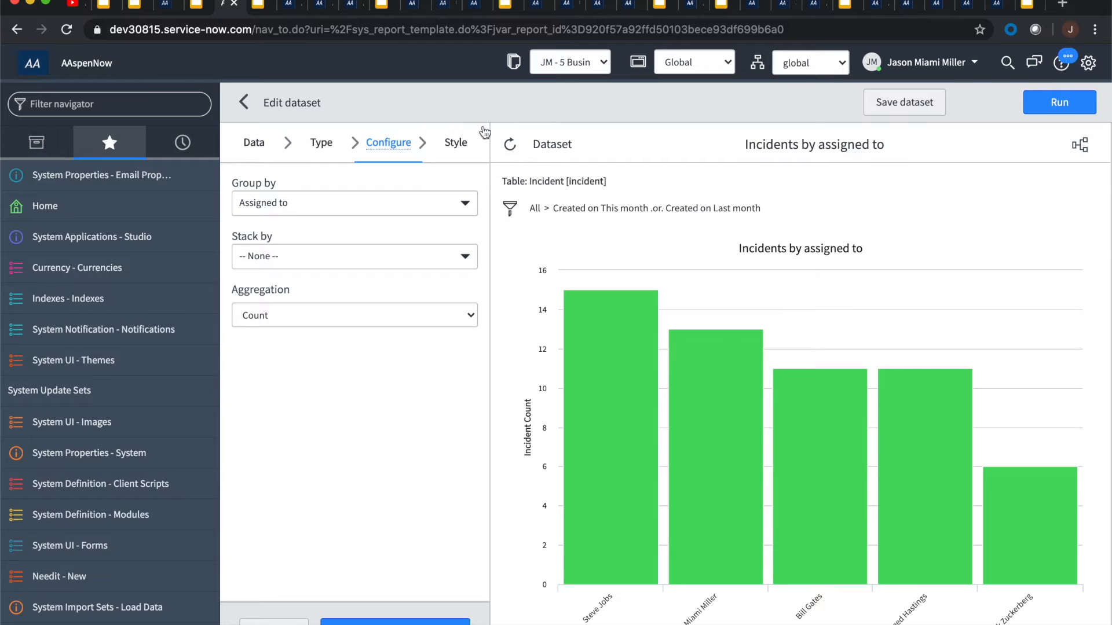
pyautogui.click(463, 145)
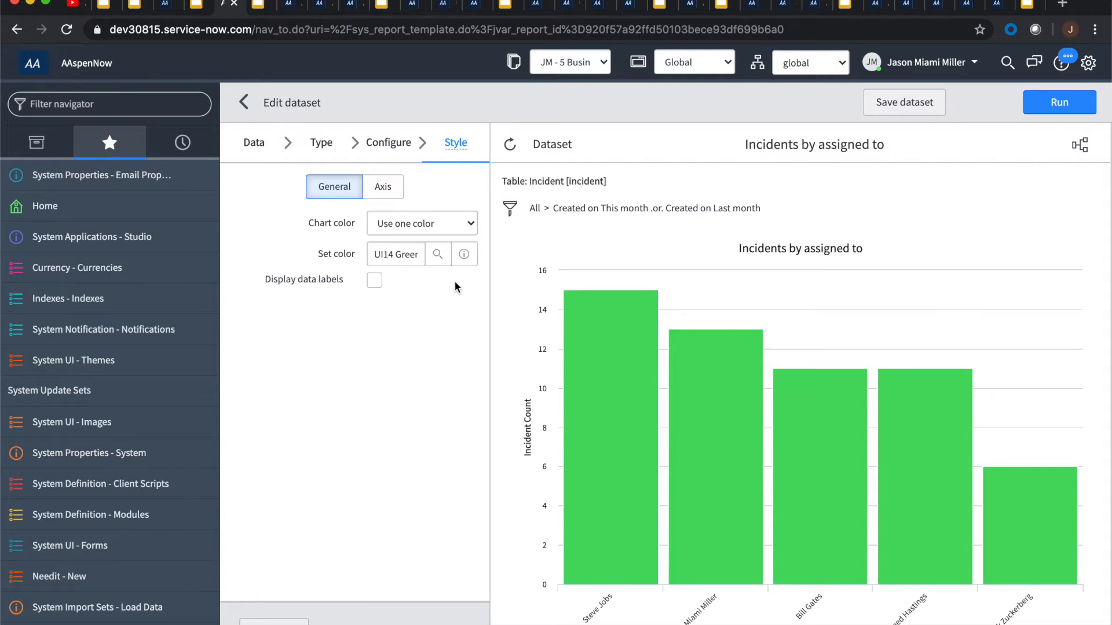
# Save the Incidents by assigned to dataset and inspect the combined bars in the Assigned to Data Set chart.
pyautogui.click(905, 112)
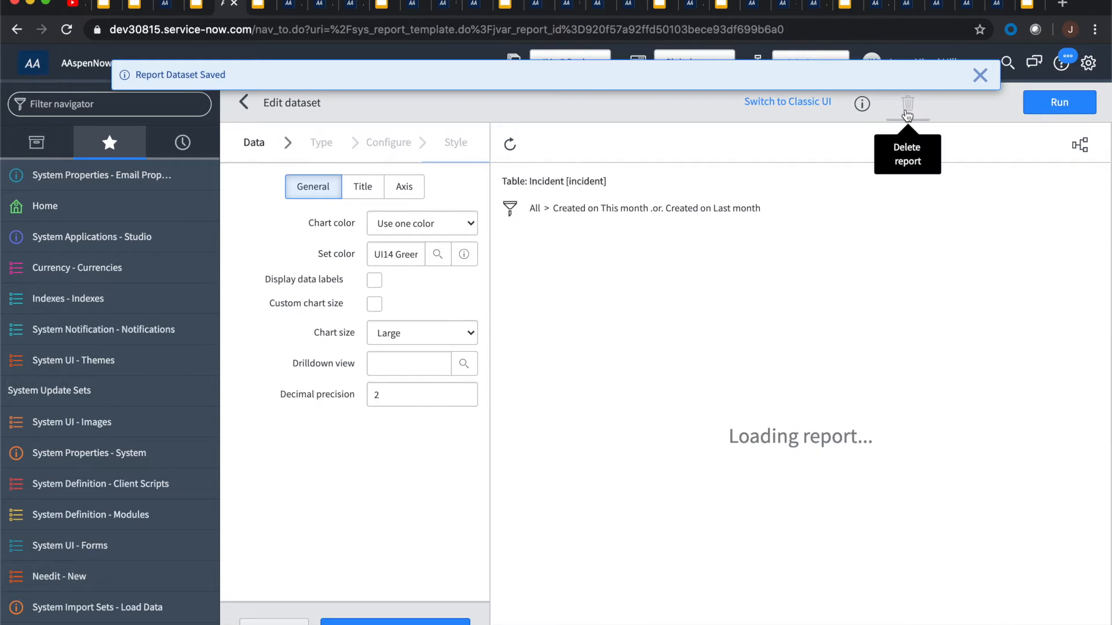
pyautogui.click(981, 75)
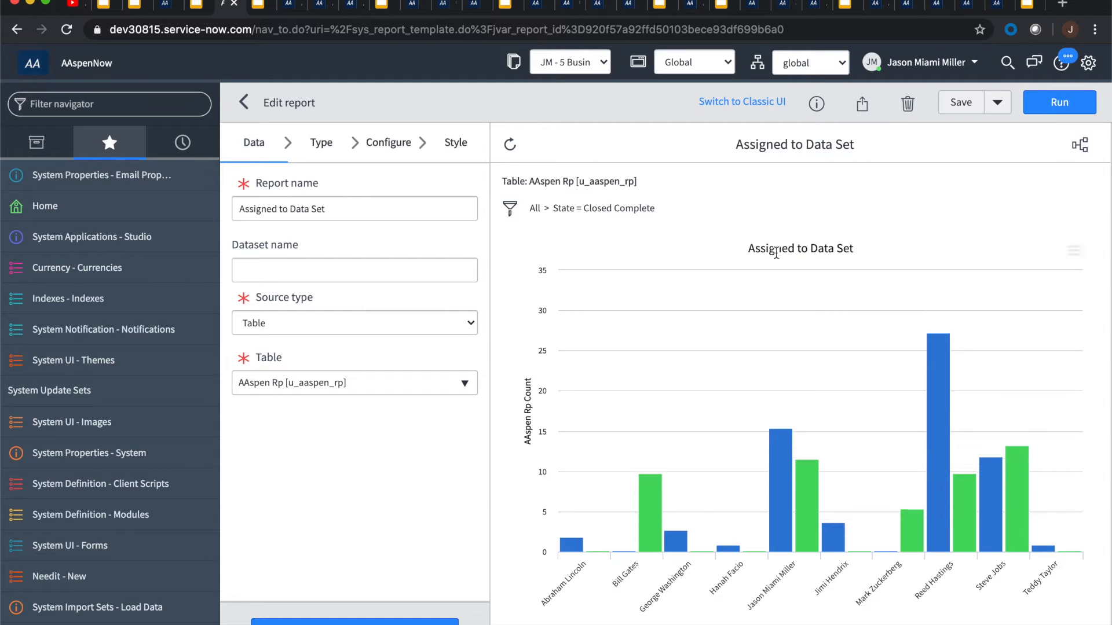
pyautogui.moveTo(570, 551)
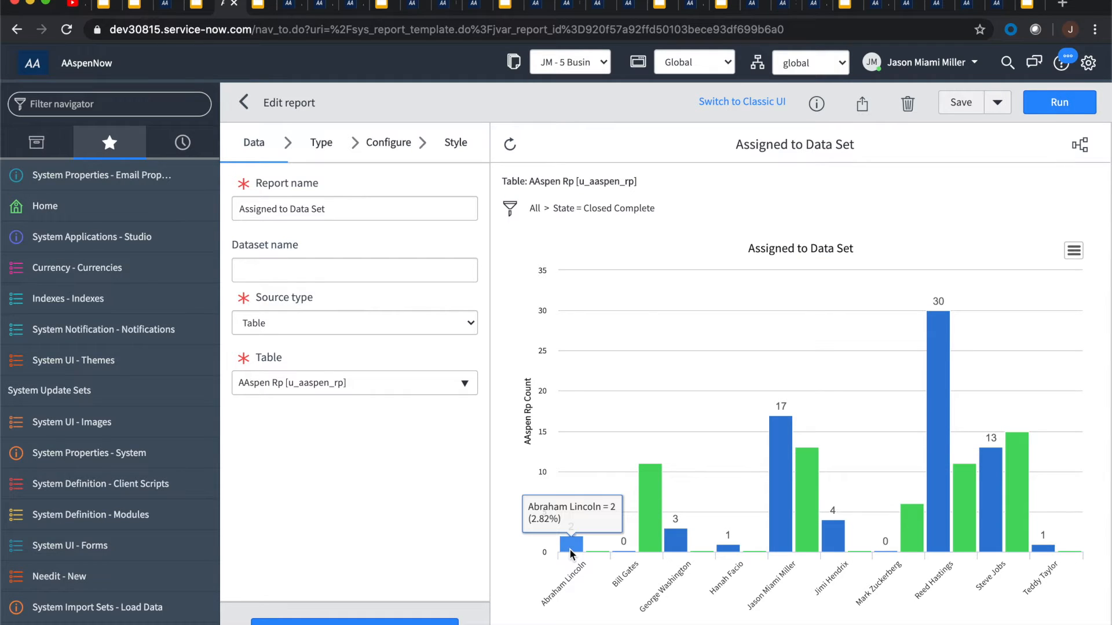
pyautogui.moveTo(653, 476)
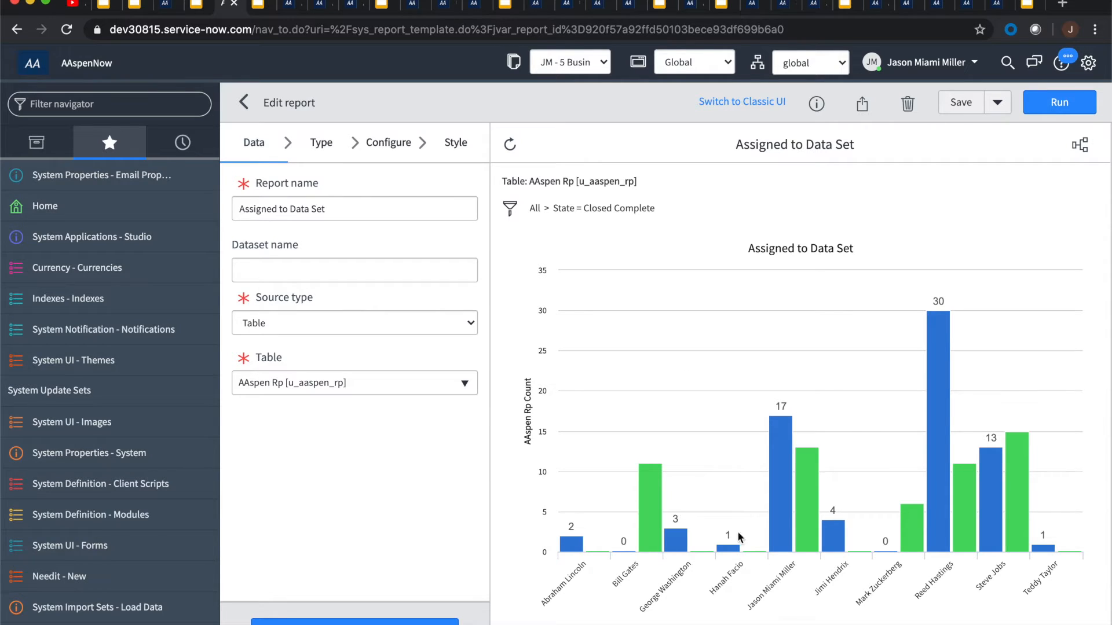
pyautogui.moveTo(803, 517)
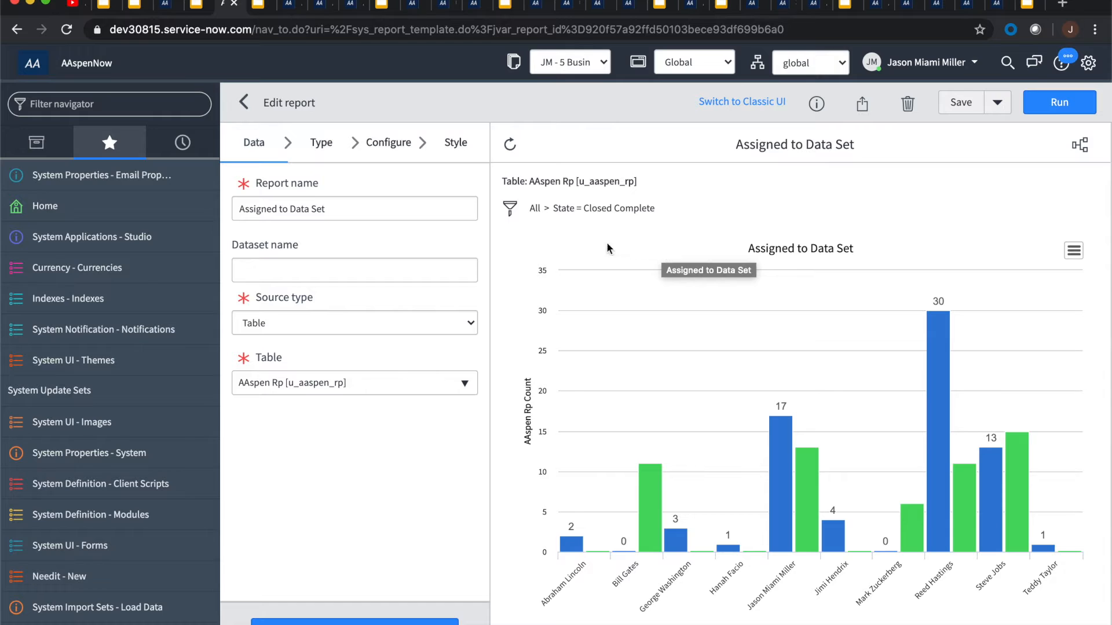
# View the Related List Filters slide in Google Slides and examine the Active Breached Single Score report's filter conditions in ServiceNow.
pyautogui.click(255, 10)
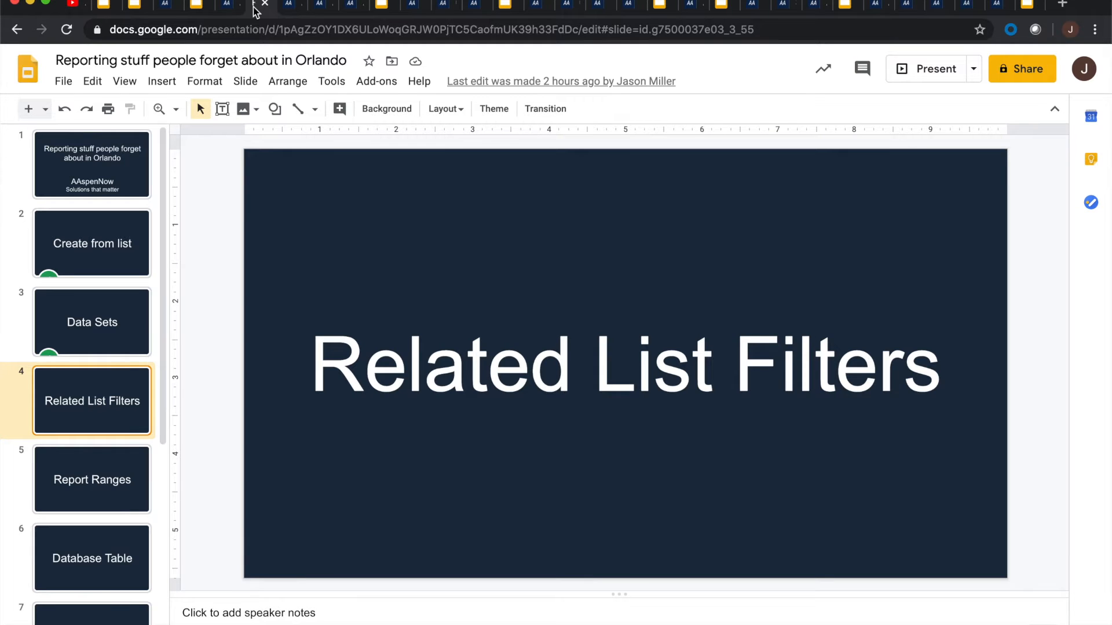
pyautogui.click(289, 11)
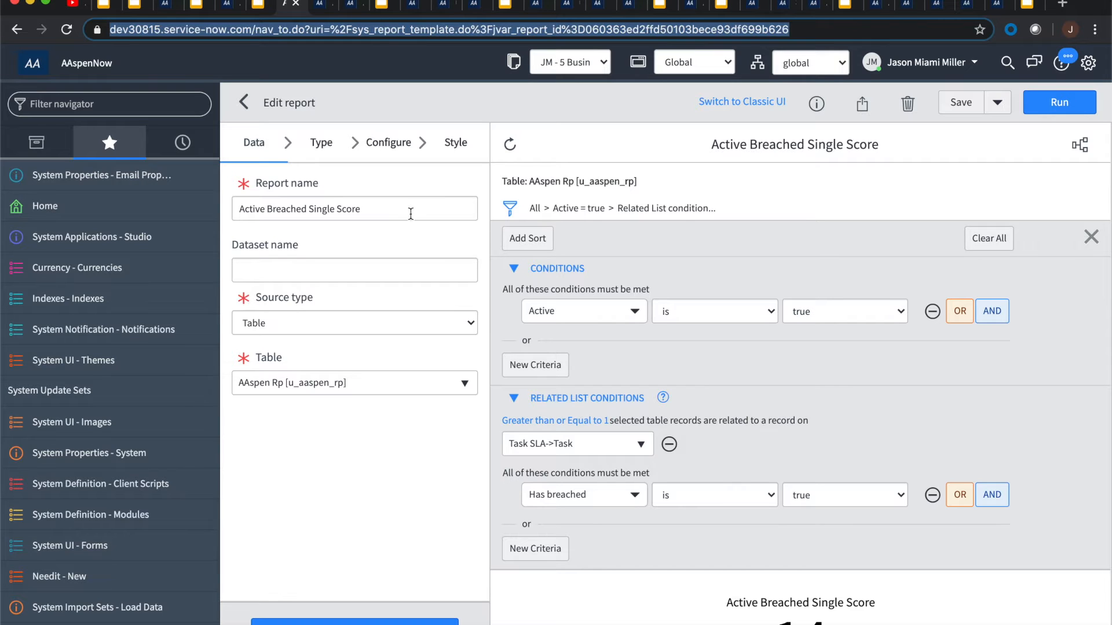
pyautogui.scroll(-1, 957, 422)
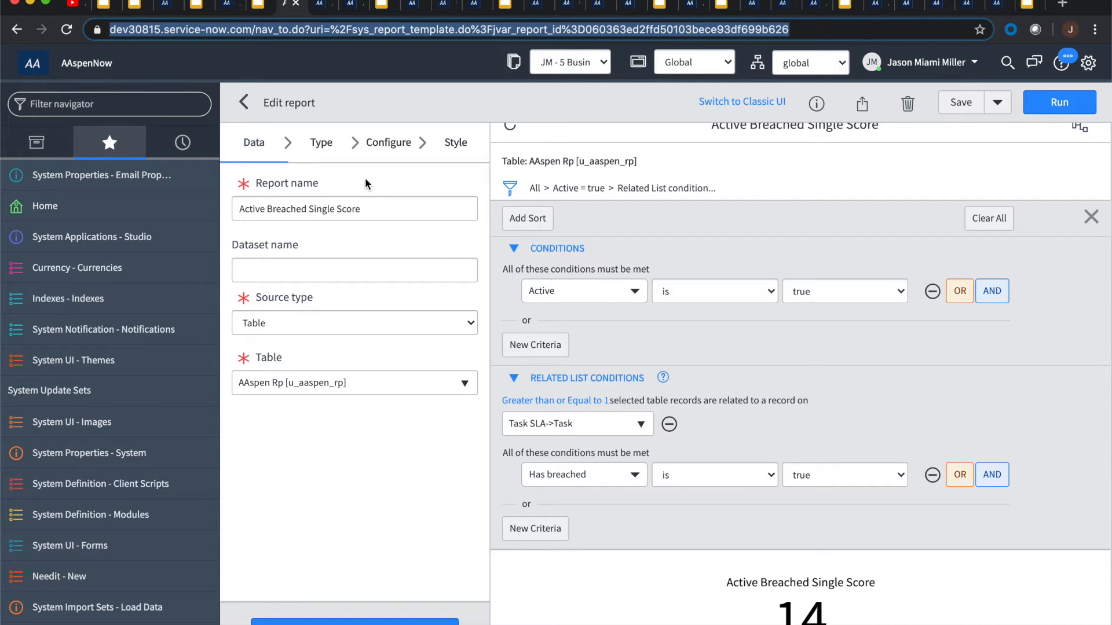
# Examine the Active Breached Single Score report's visualization type, aggregation options and general style settings.
pyautogui.click(334, 152)
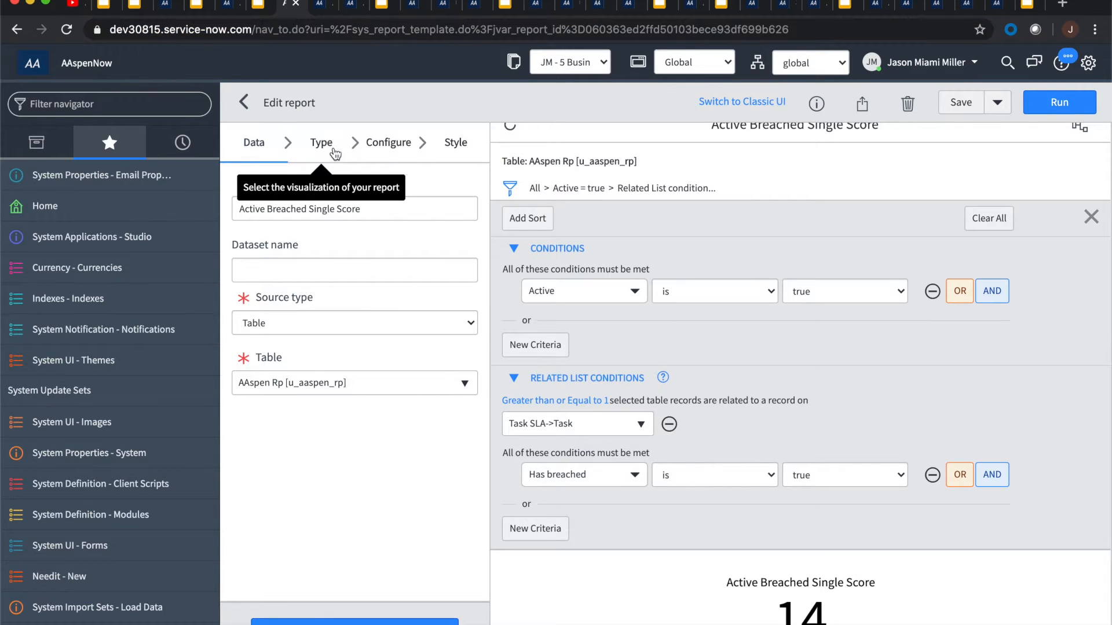
pyautogui.scroll(-5, 344, 387)
pyautogui.scroll(-8, 344, 387)
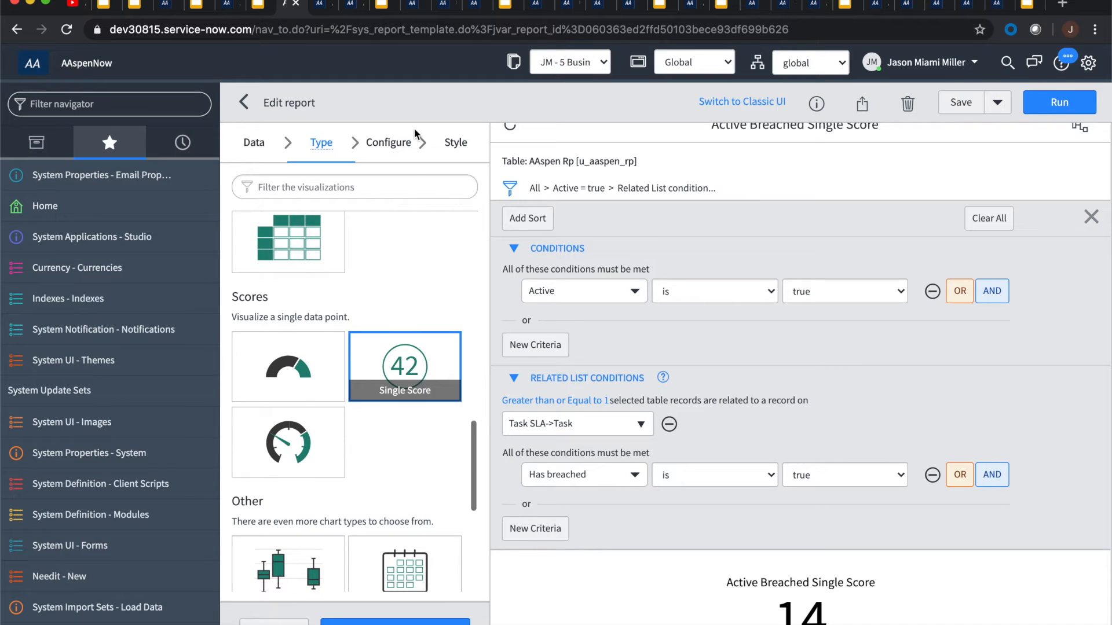
pyautogui.click(405, 142)
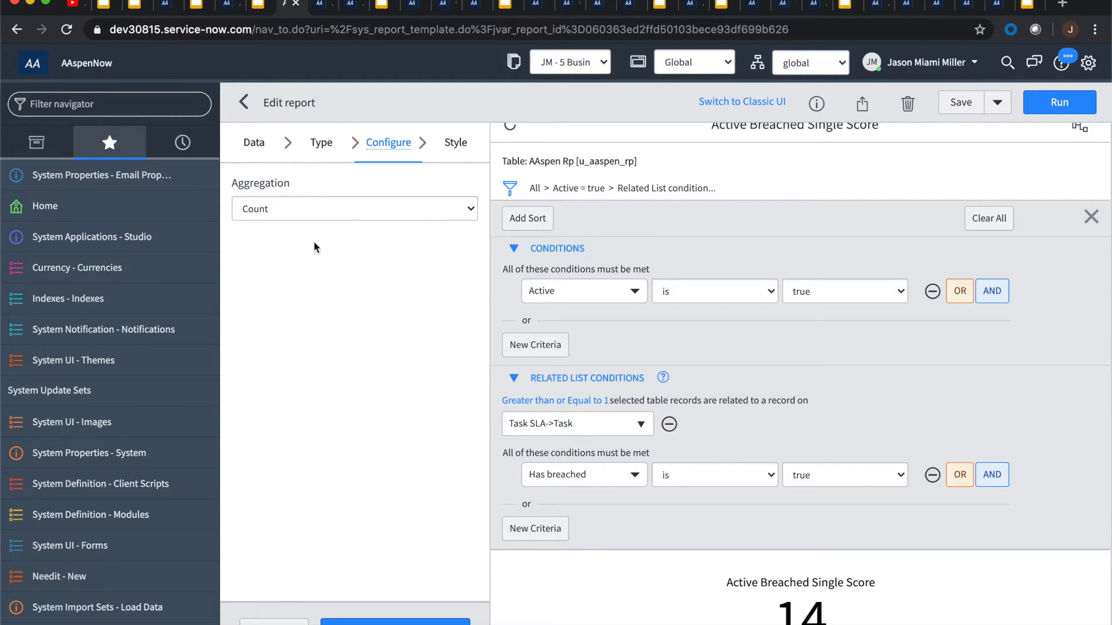
pyautogui.click(339, 213)
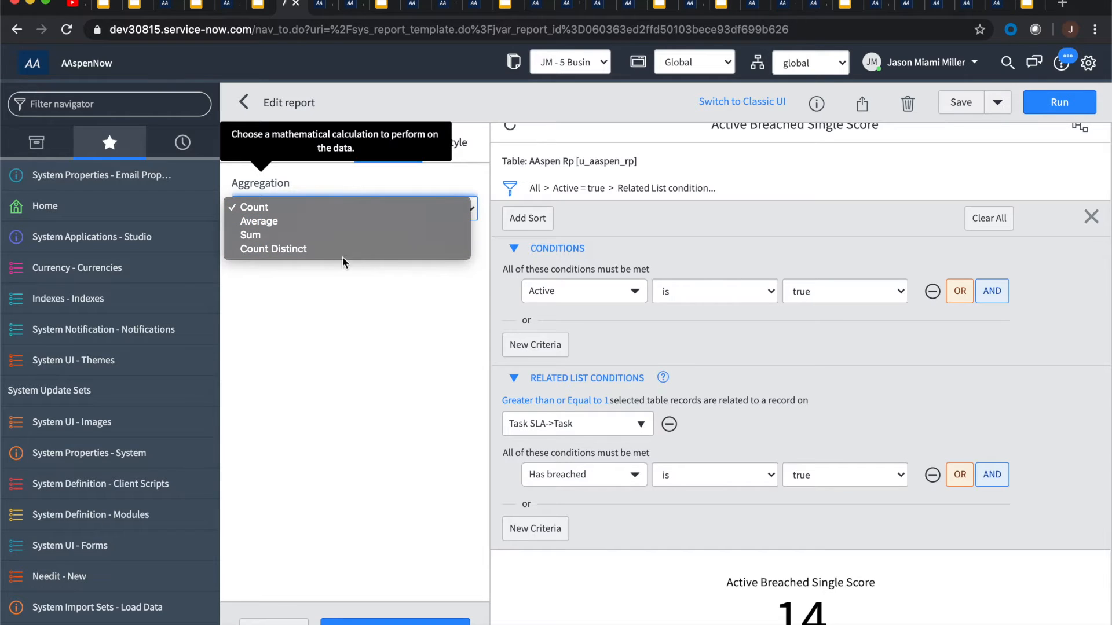
pyautogui.click(359, 183)
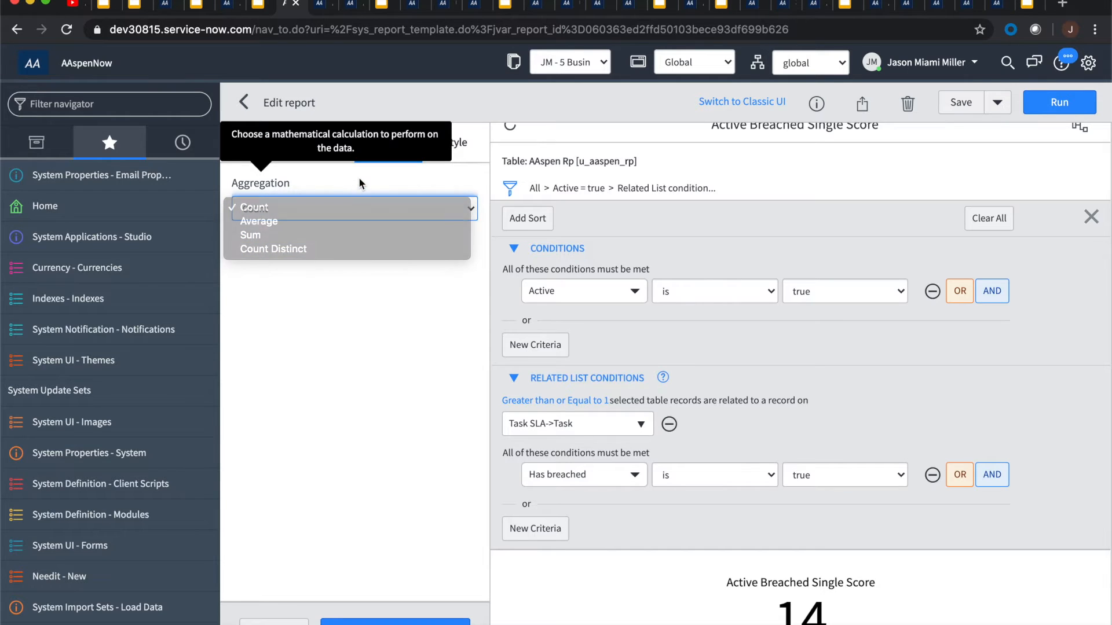
pyautogui.click(464, 159)
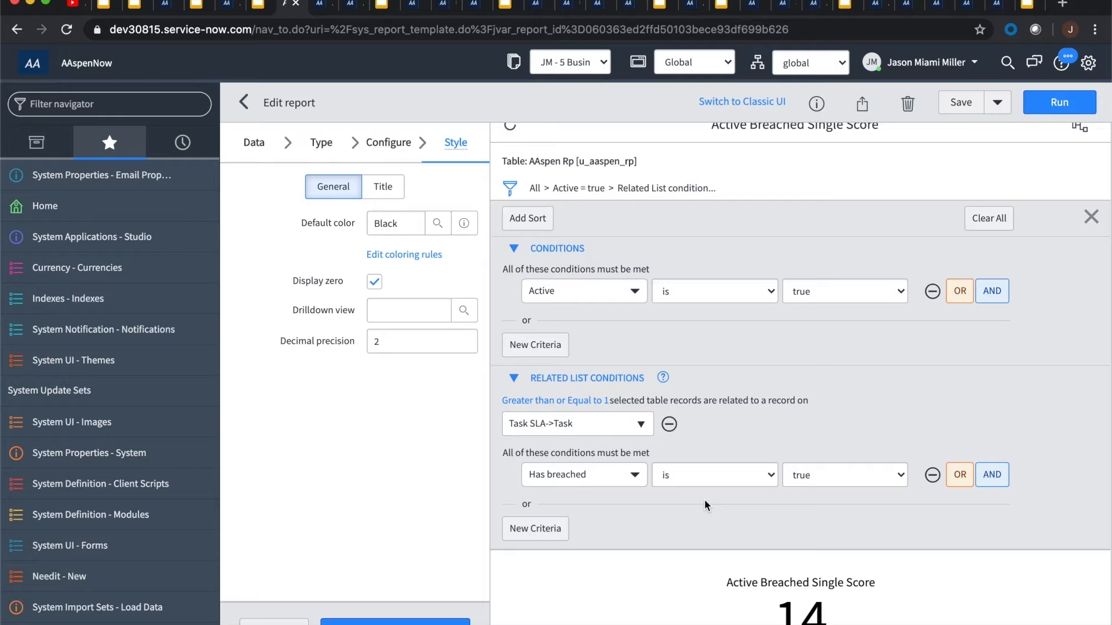
# Add a related list condition requiring SLA definition is AAspen Assignment alongside Has breached, and run the report.
pyautogui.click(991, 475)
pyautogui.click(608, 510)
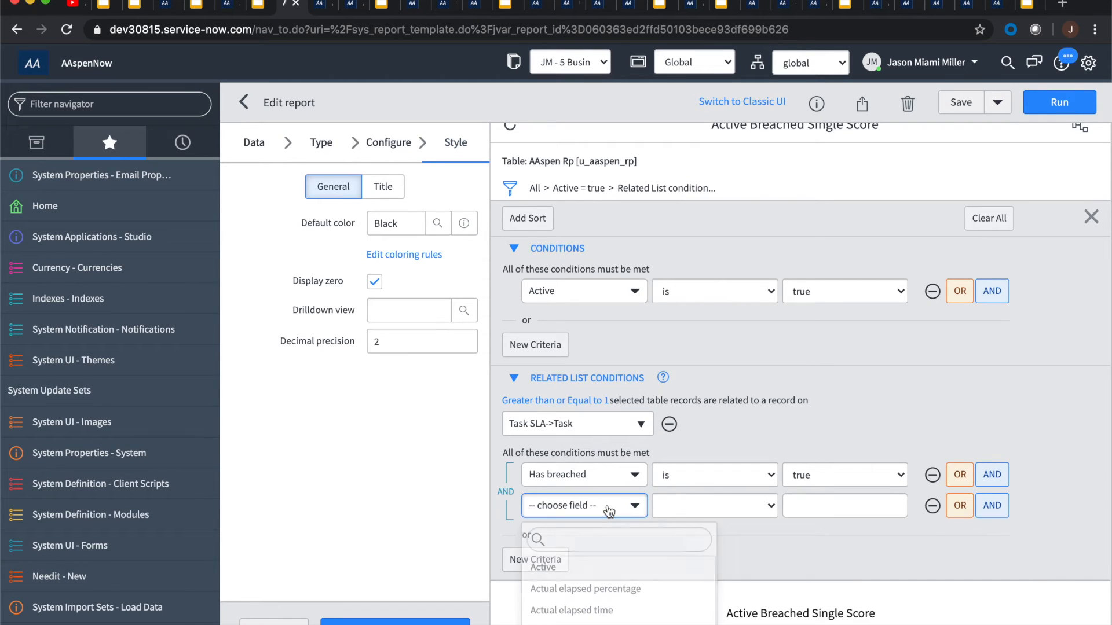
pyautogui.write('sla')
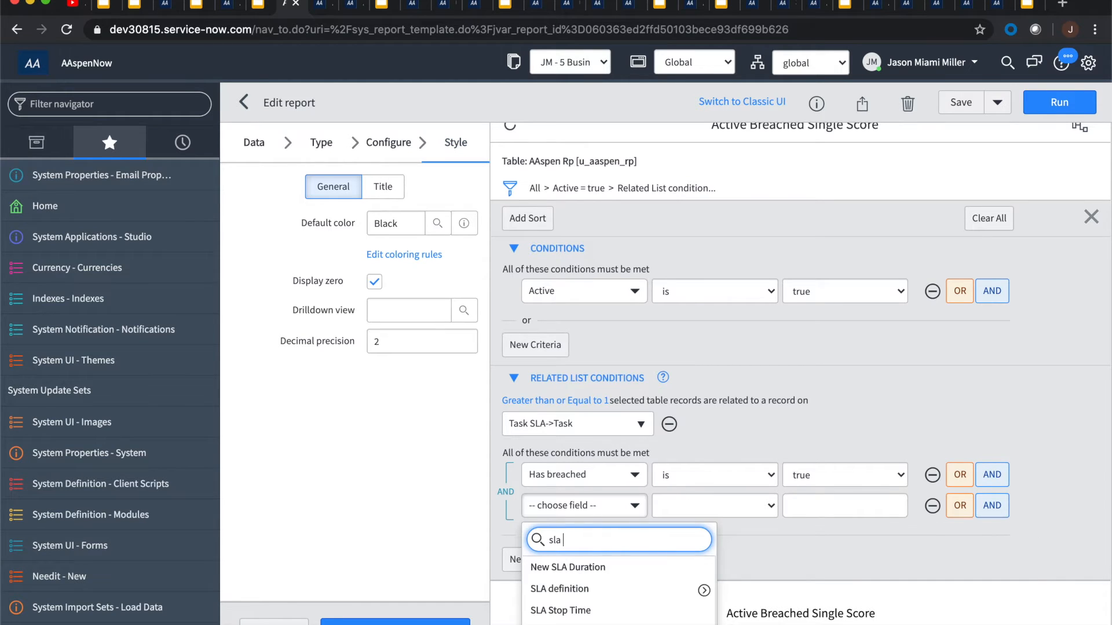
pyautogui.click(602, 588)
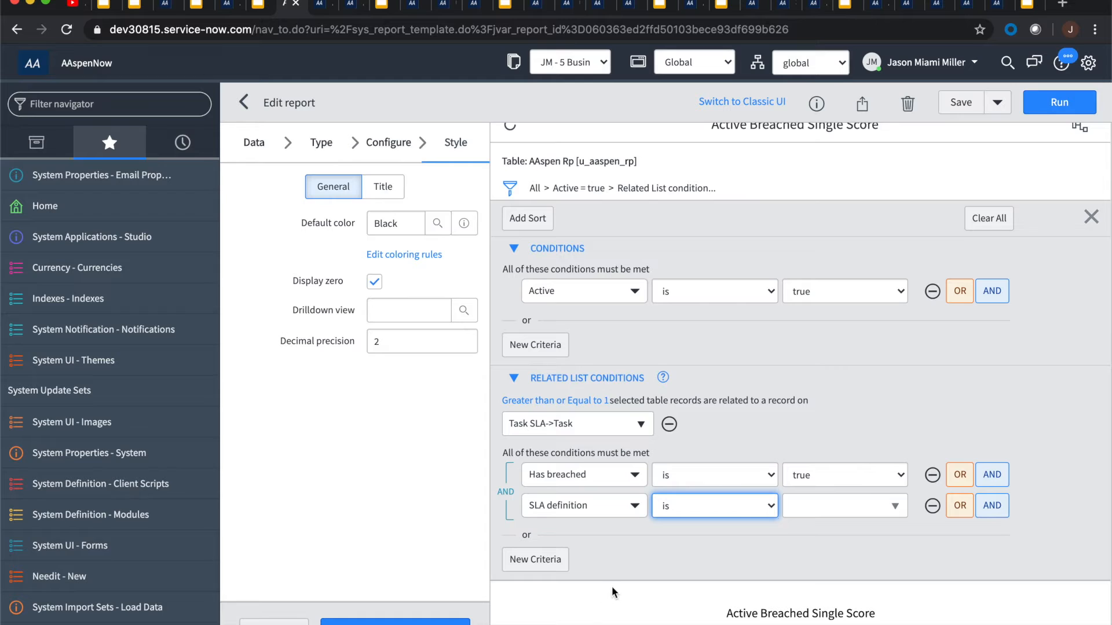
pyautogui.click(846, 498)
pyautogui.write('aa')
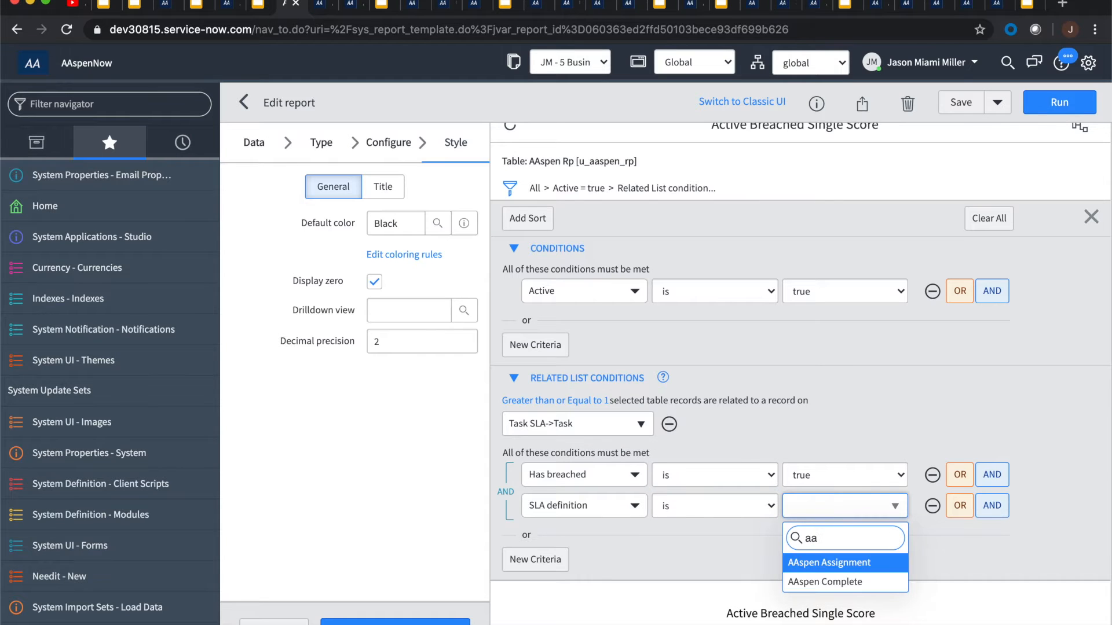
pyautogui.click(840, 564)
pyautogui.click(1060, 107)
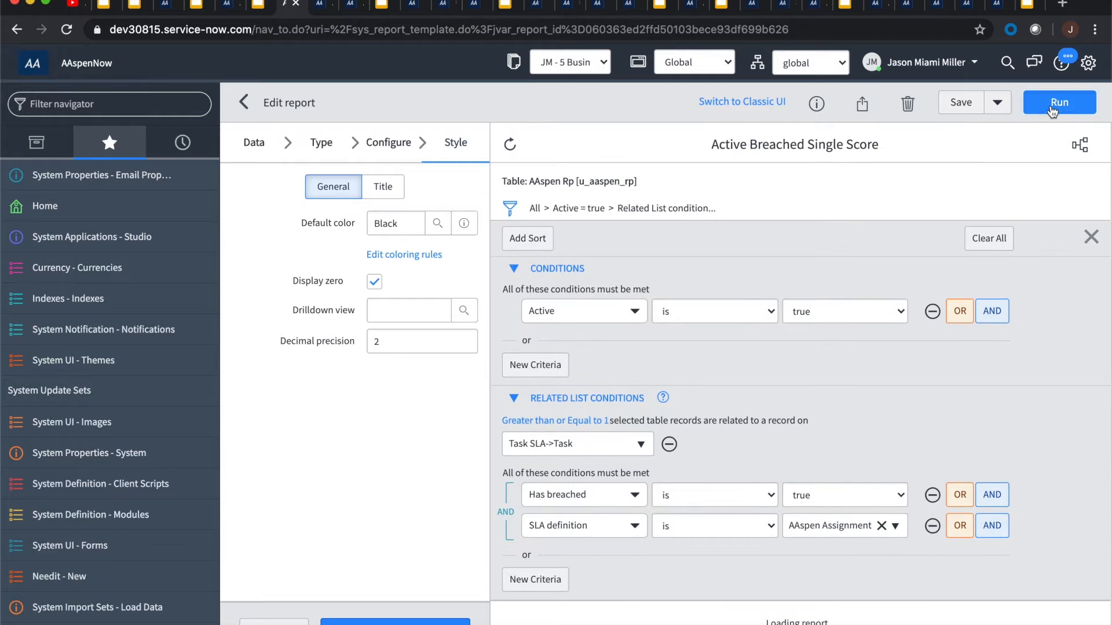
# Change the SLA definition condition to AAspen Complete and rerun the report.
pyautogui.scroll(-2, 984, 428)
pyautogui.click(881, 476)
pyautogui.write('aasp')
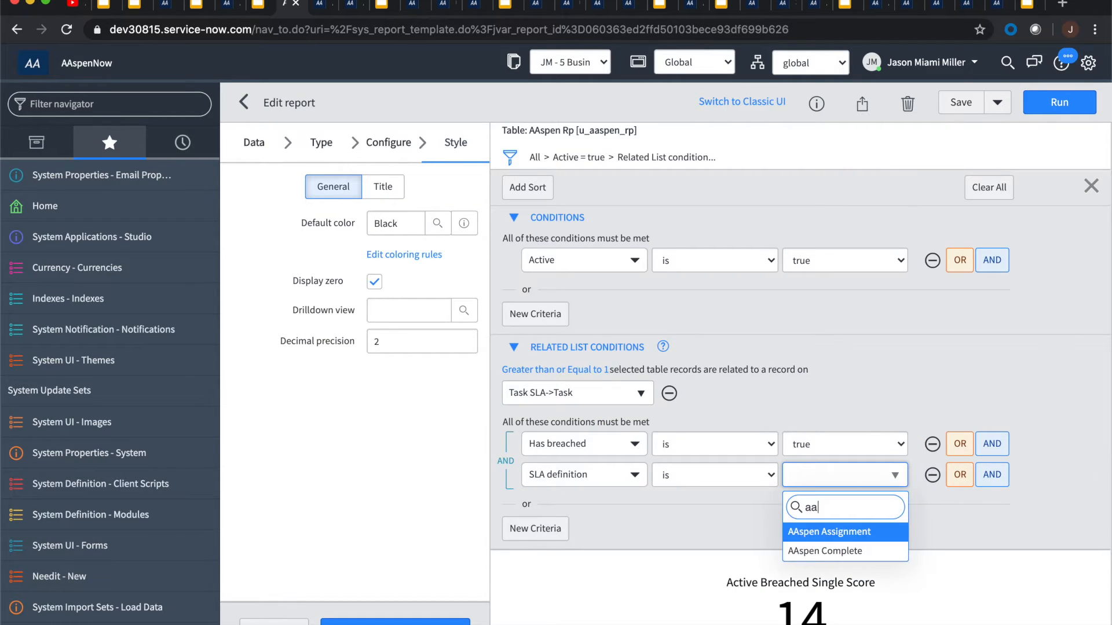
pyautogui.click(849, 553)
pyautogui.click(1049, 100)
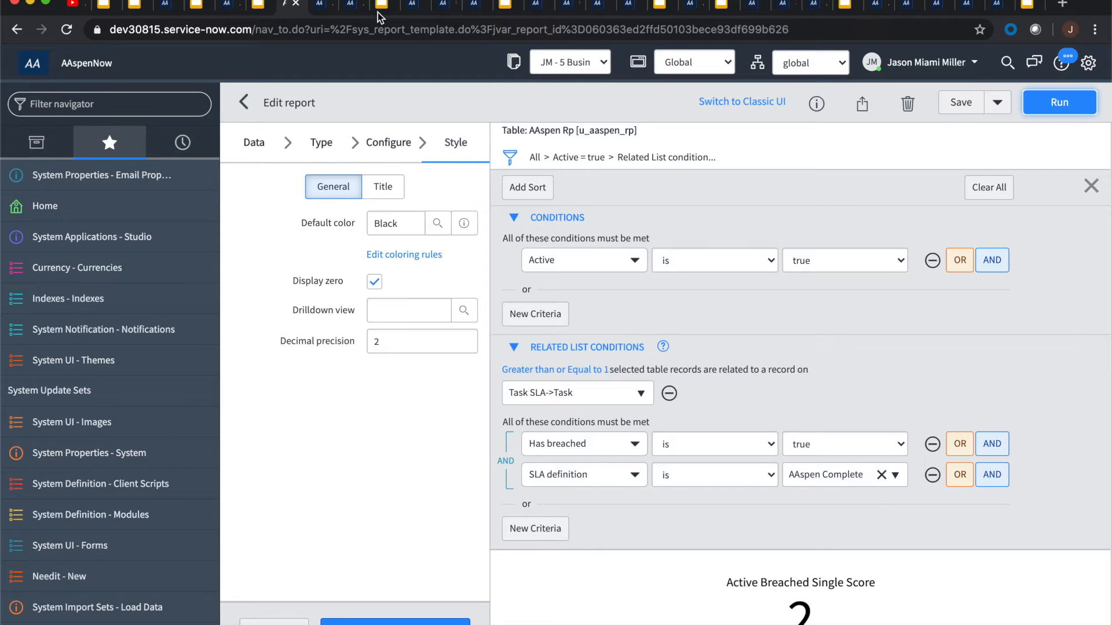
# Drill into the single score's record list and open the UI Policy and Notifications records in separate browser tabs.
pyautogui.click(802, 606)
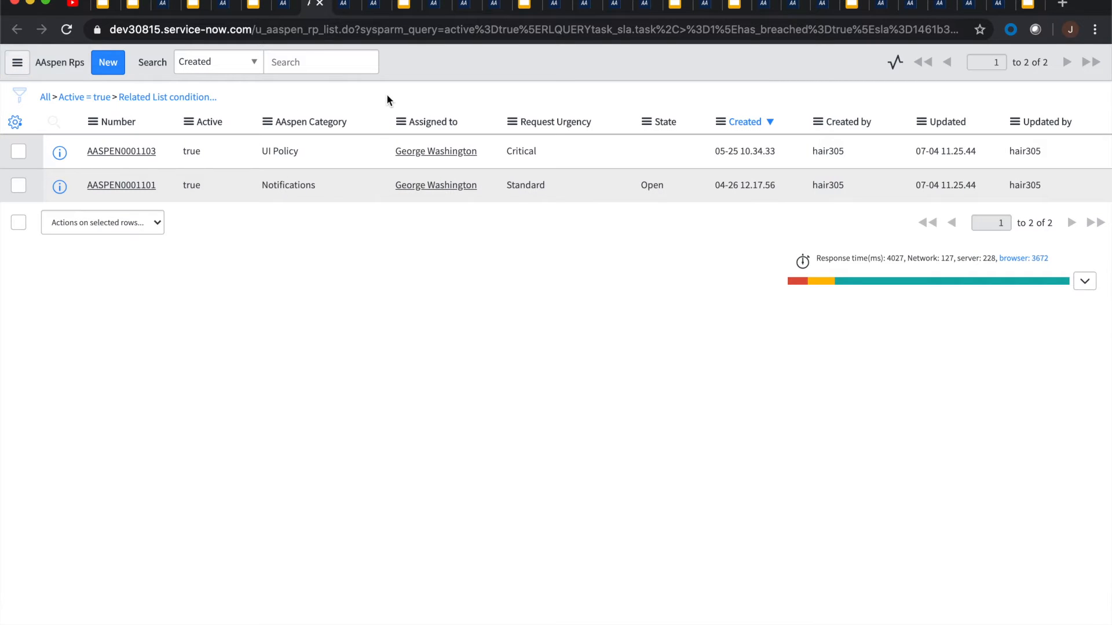
pyautogui.keyDown('super'); pyautogui.click(131, 152); pyautogui.keyUp('super')
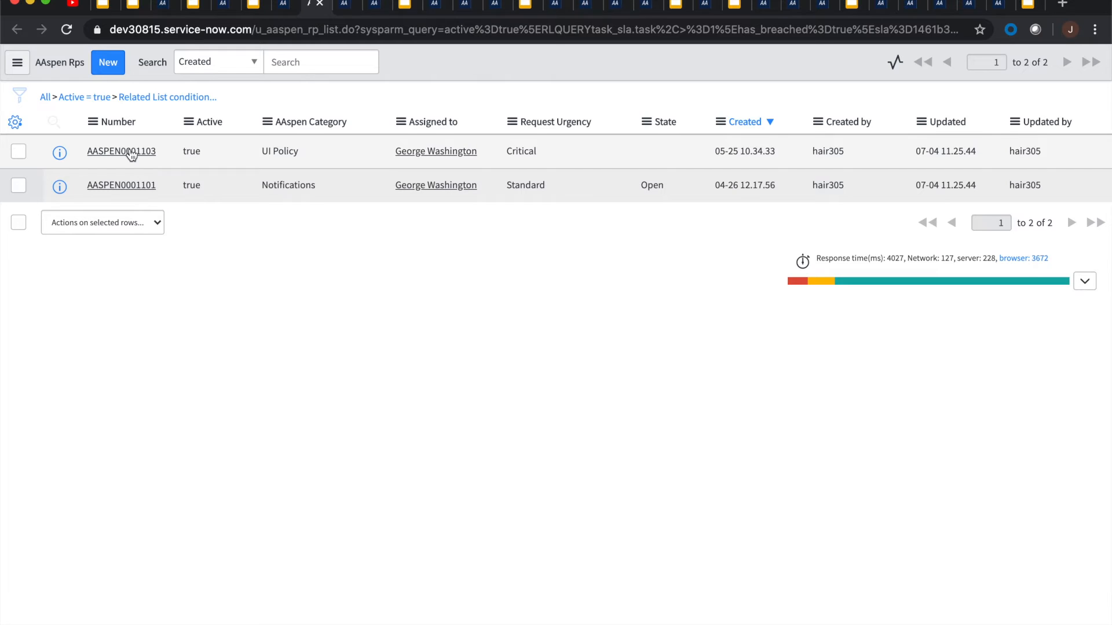
pyautogui.keyDown('super'); pyautogui.click(124, 193); pyautogui.keyUp('super')
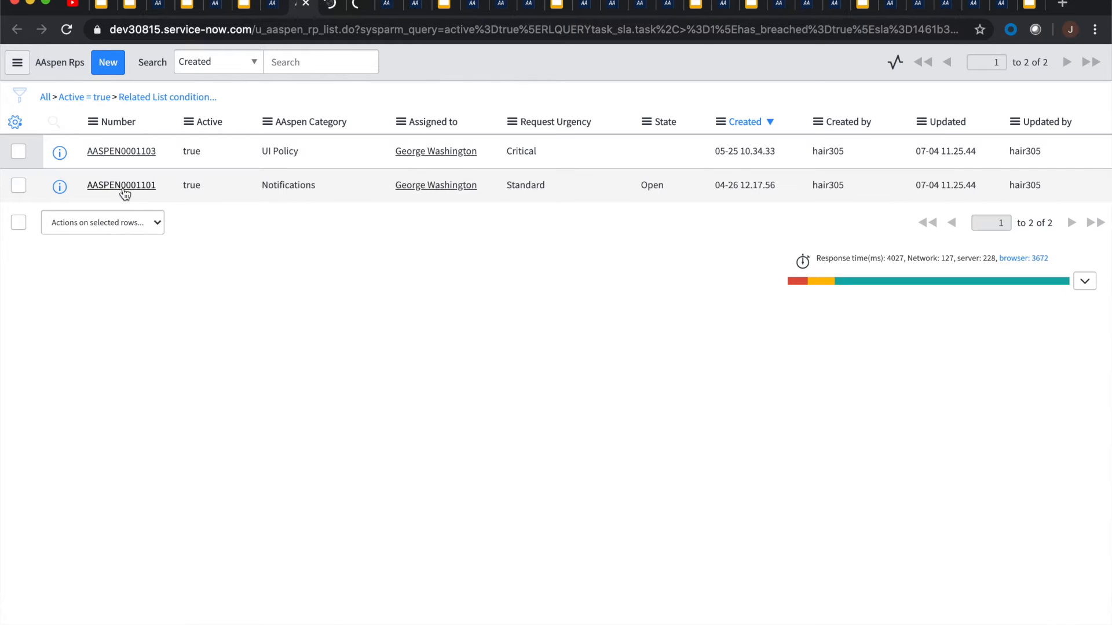
# Review the Task SLAs related list on both the UI Policy and Notifications records, checking stage and elapsed percentage.
pyautogui.click(331, 7)
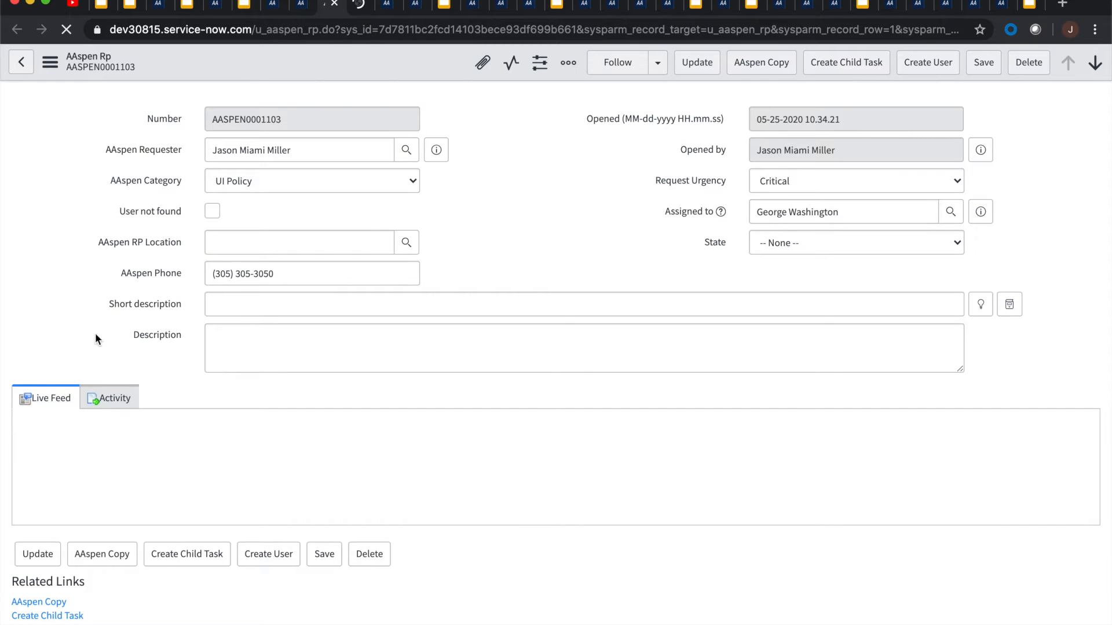
pyautogui.scroll(-5, 95, 339)
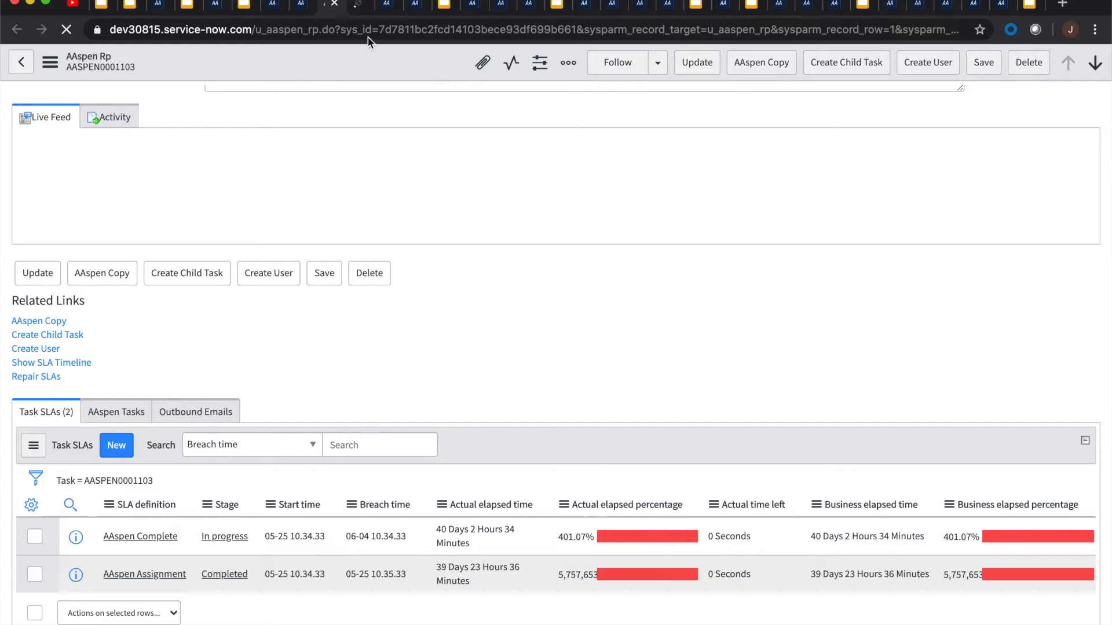
pyautogui.click(359, 6)
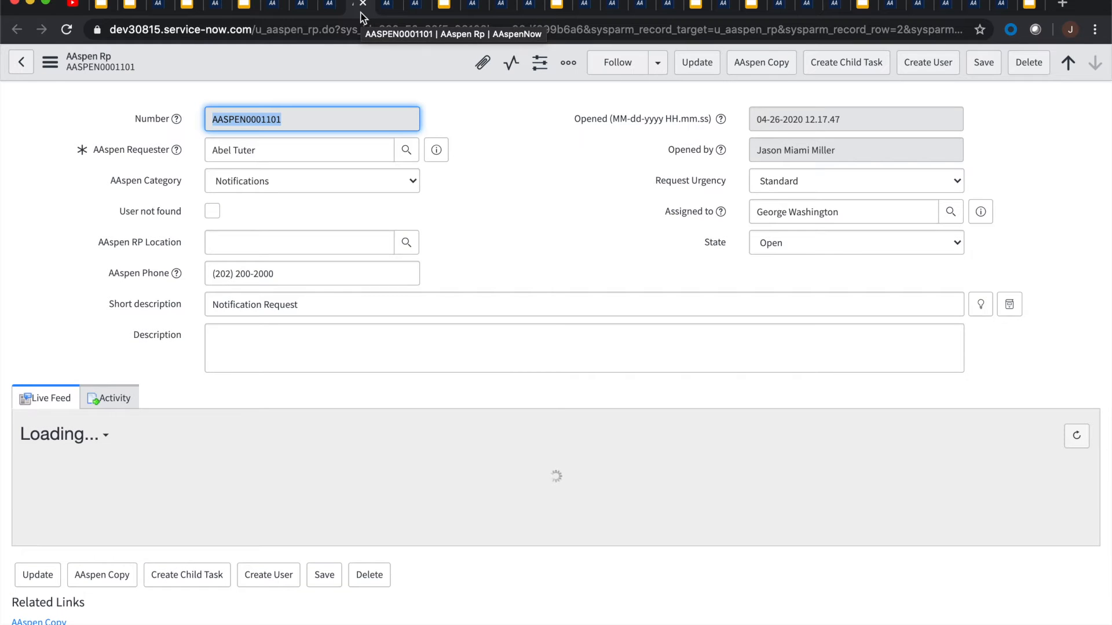
pyautogui.scroll(-7, 485, 460)
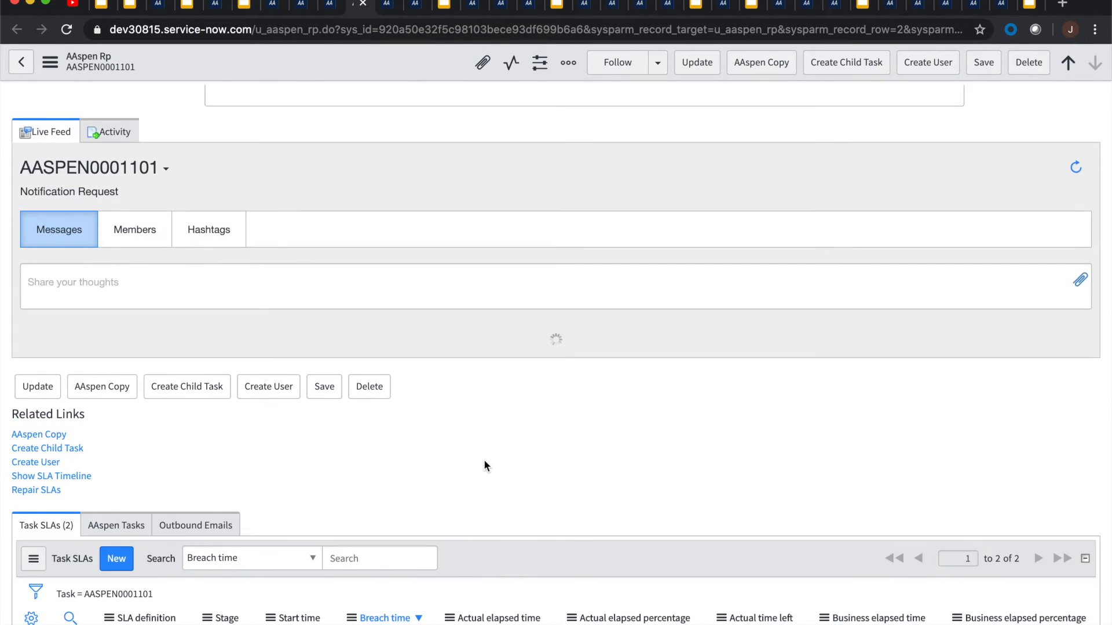
pyautogui.scroll(-3, 612, 519)
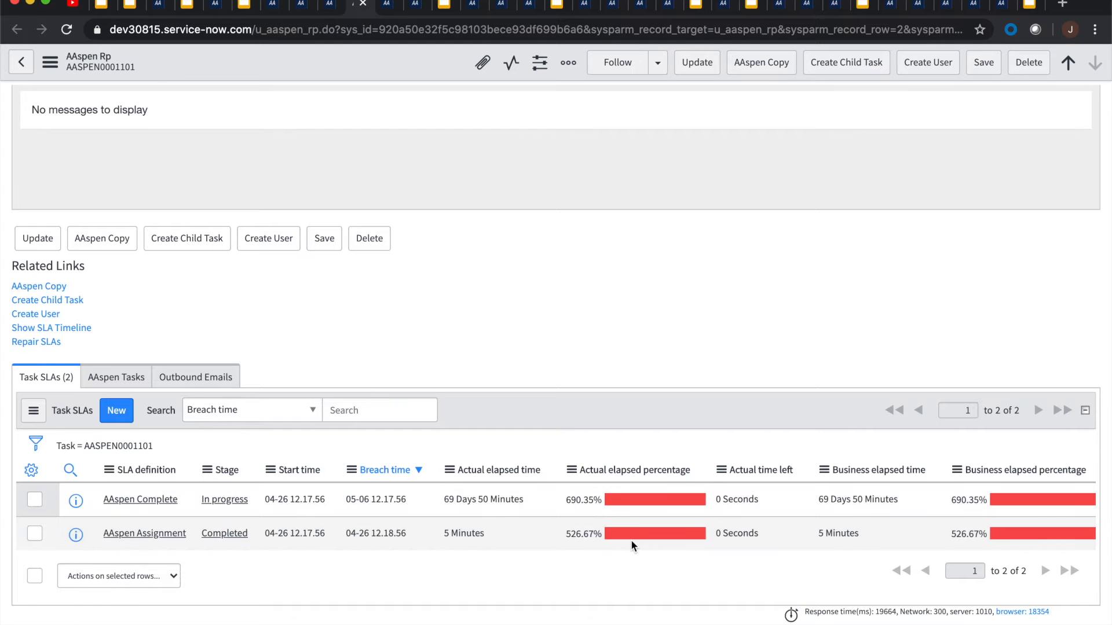
pyautogui.scroll(10, 631, 540)
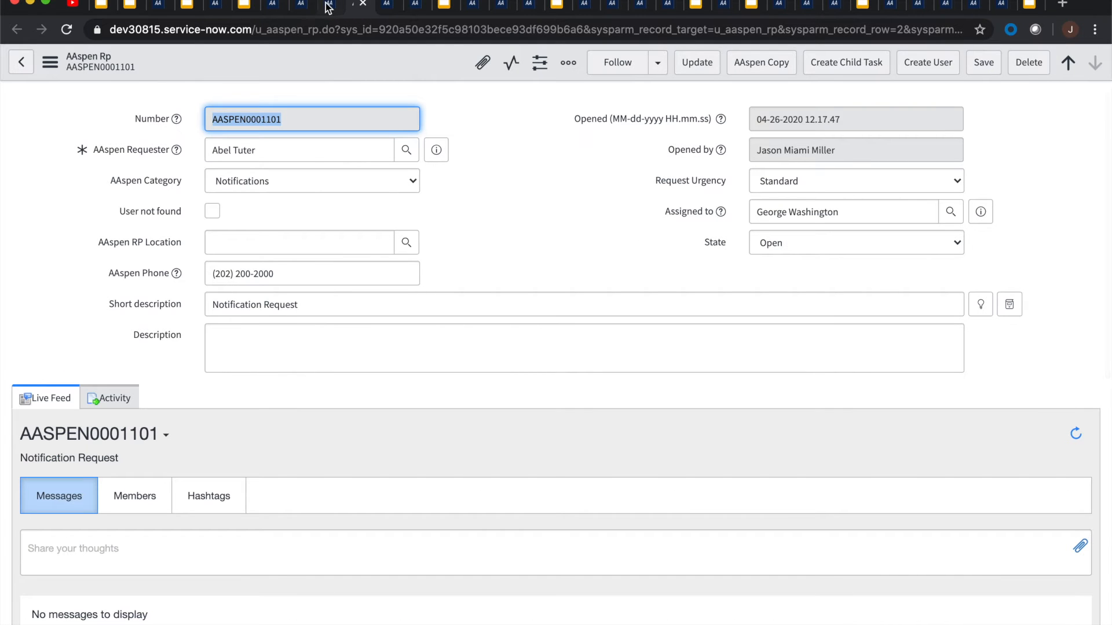
pyautogui.hotkey('ctrl', 'shift', 'Tab')
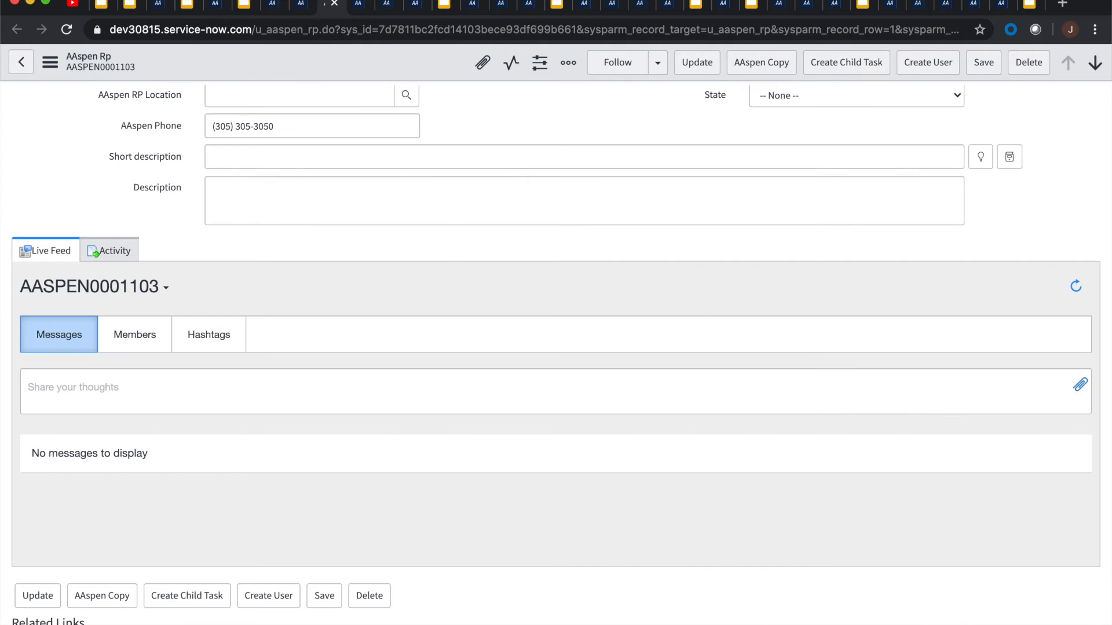
pyautogui.click(355, 10)
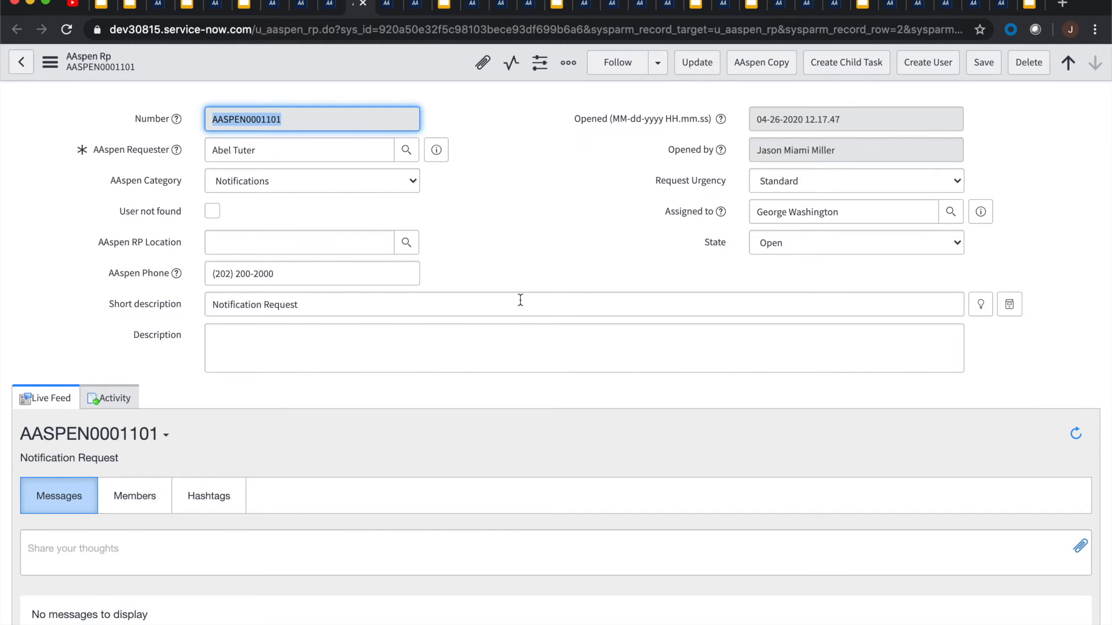
pyautogui.scroll(-10, 520, 300)
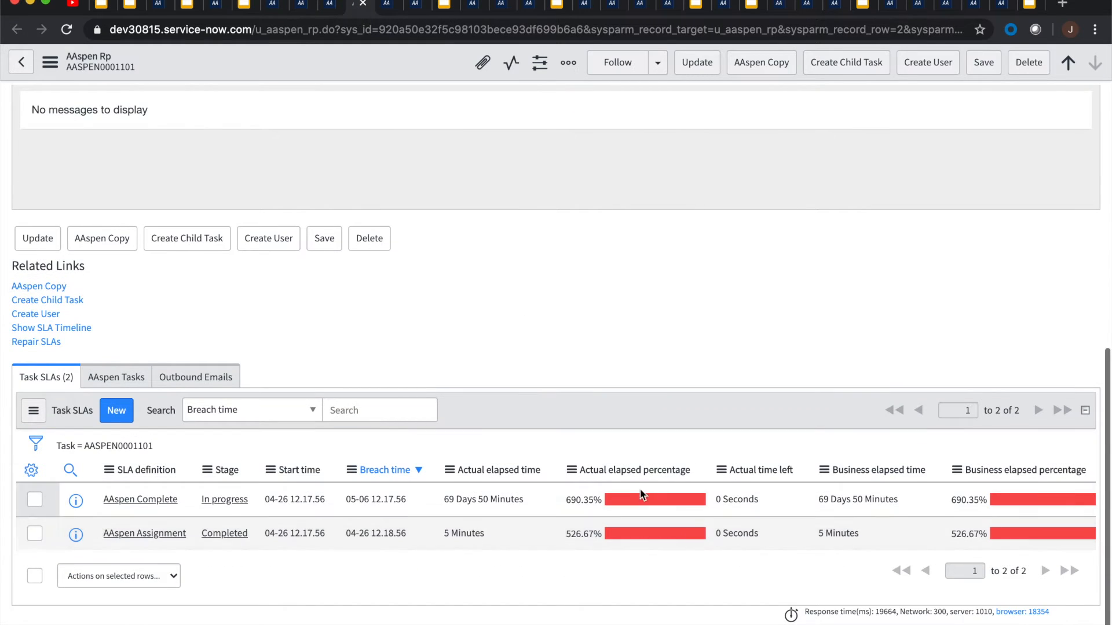
pyautogui.scroll(10, 464, 206)
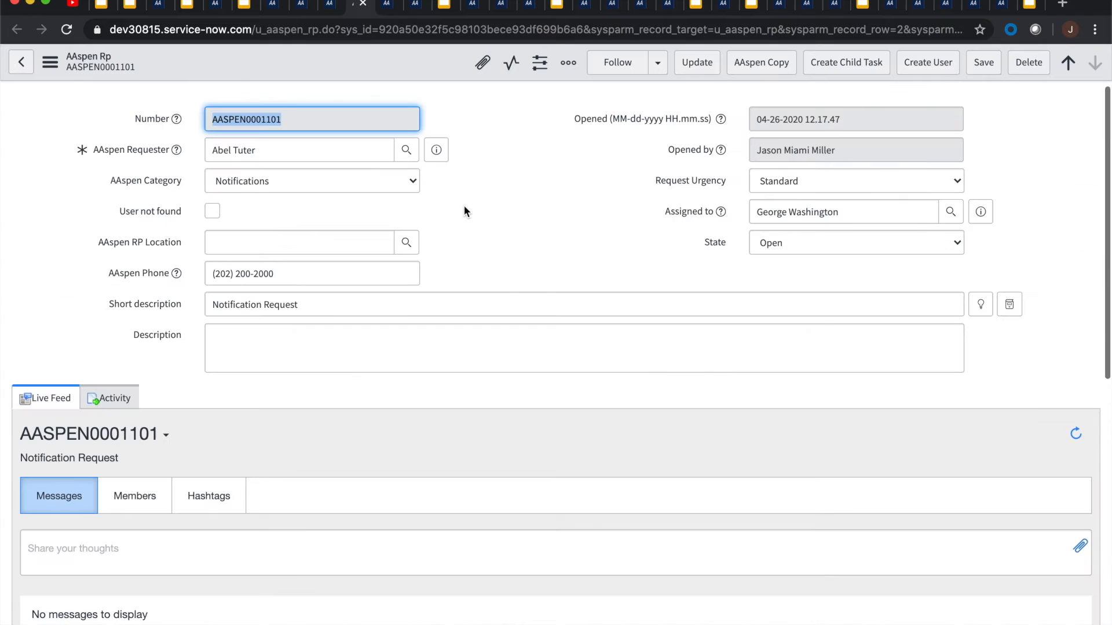
# Leave the AAspen Rp record tabs and bring up the Report Ranges list of ranges created on 07-04-2020.
pyautogui.click(389, 13)
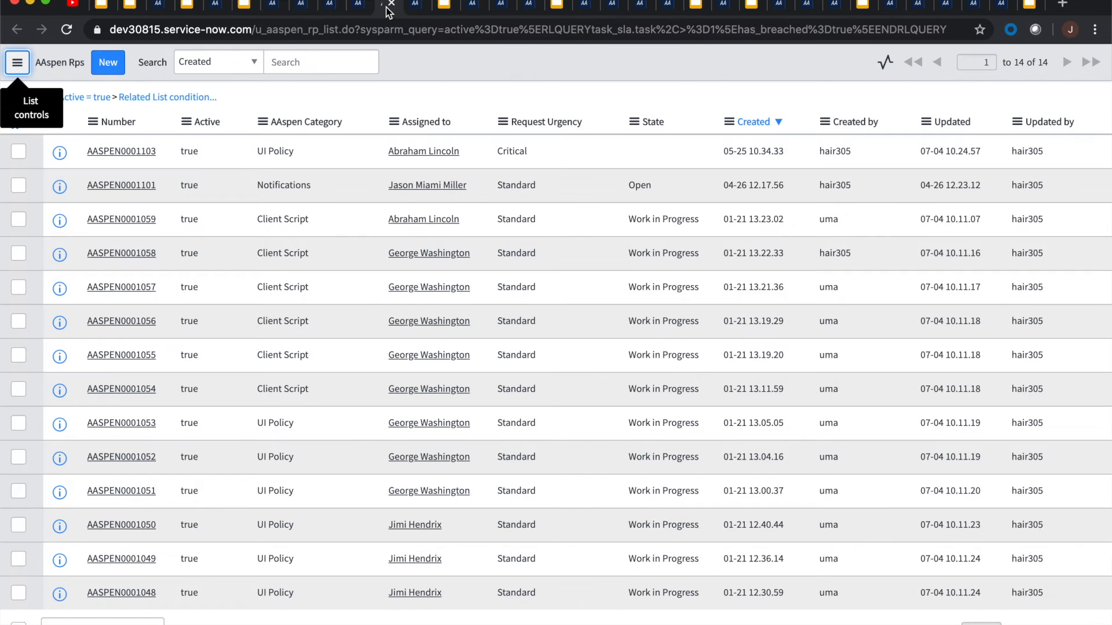
pyautogui.click(415, 12)
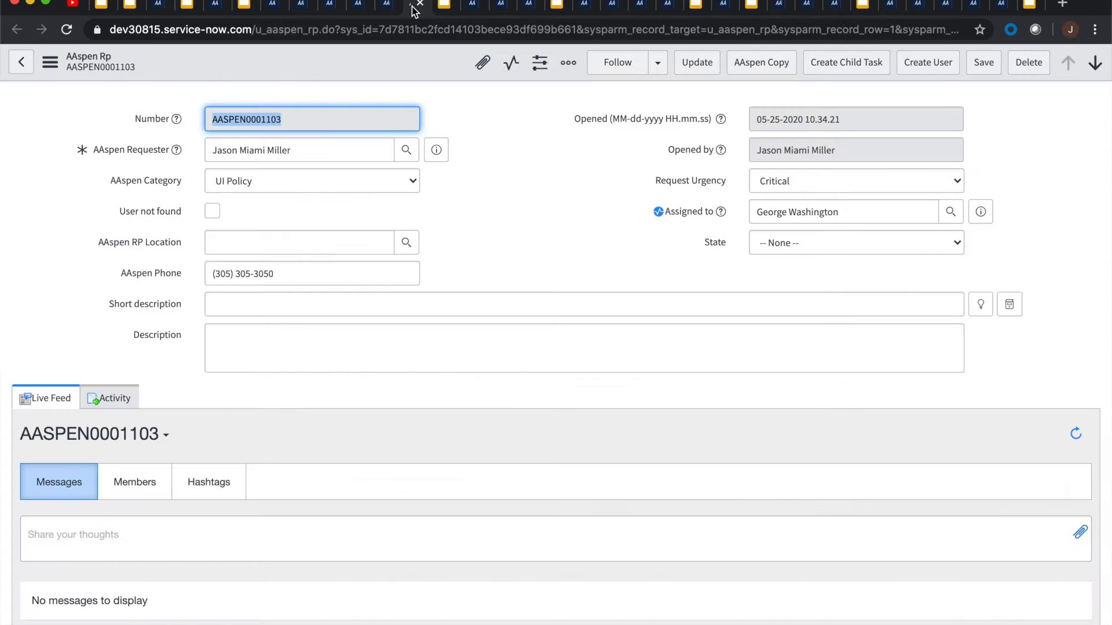
pyautogui.click(447, 11)
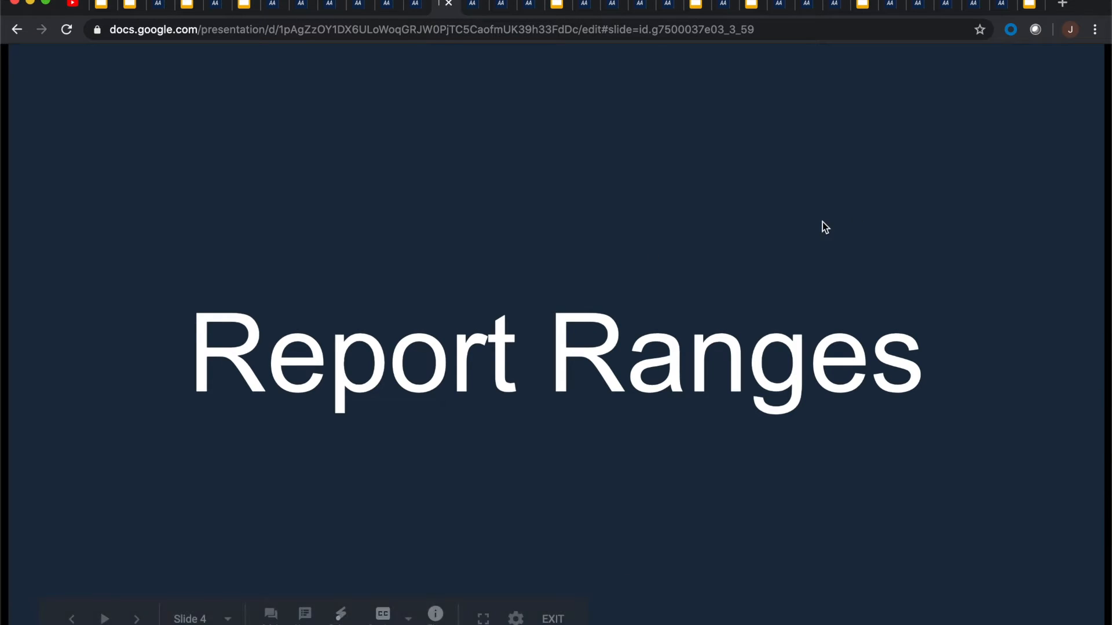
pyautogui.click(468, 12)
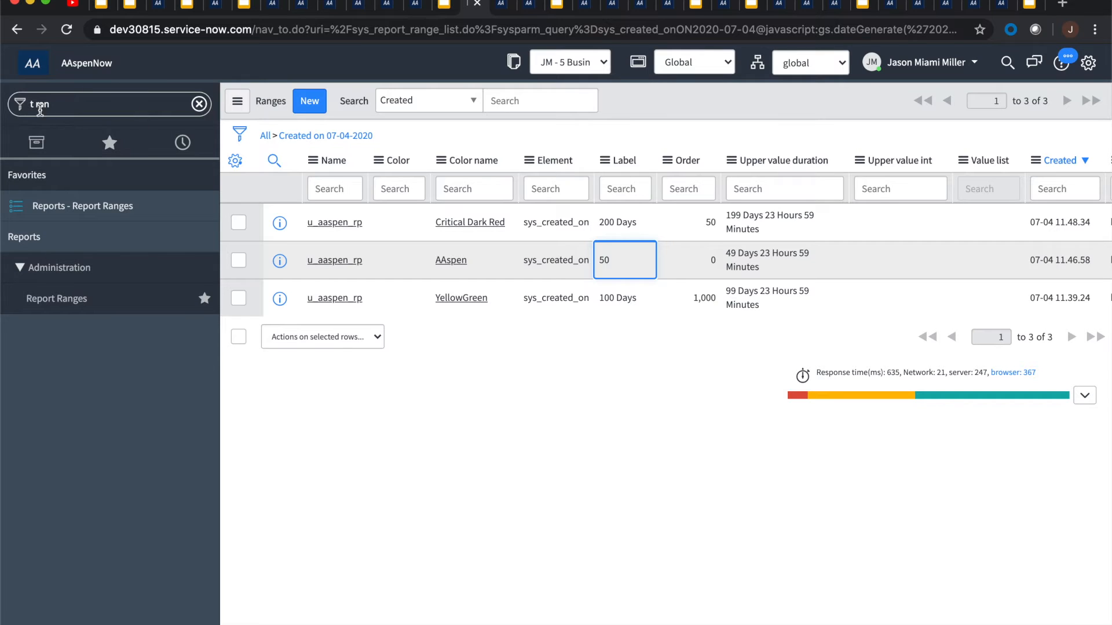
pyautogui.click(73, 104)
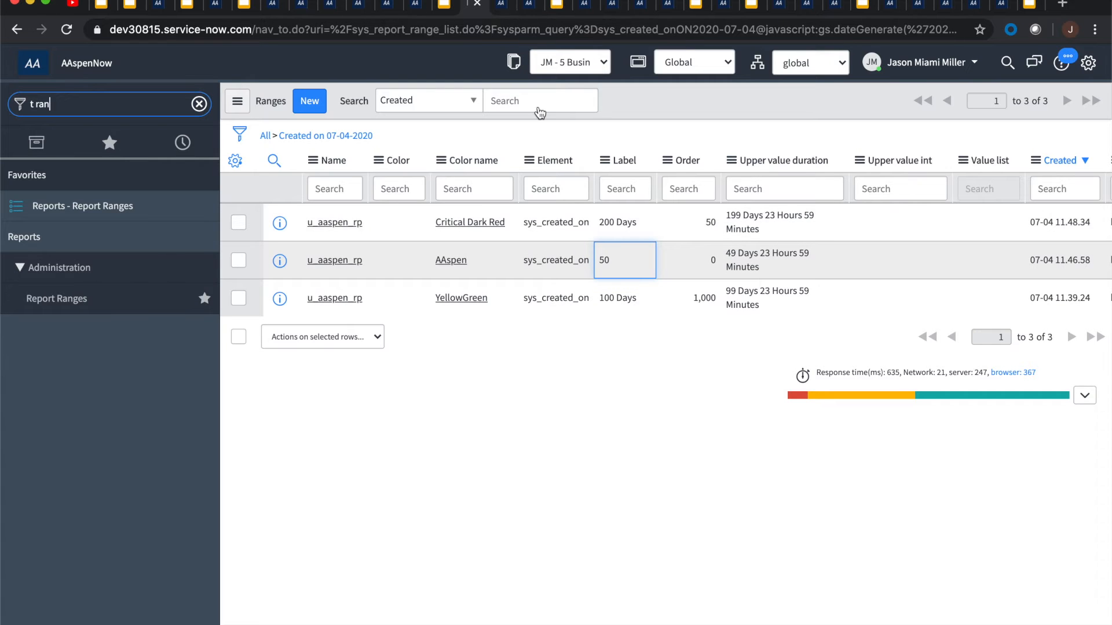
# In the AAspen Rp range record for the Created element, set the label to 50 days.
pyautogui.click(498, 9)
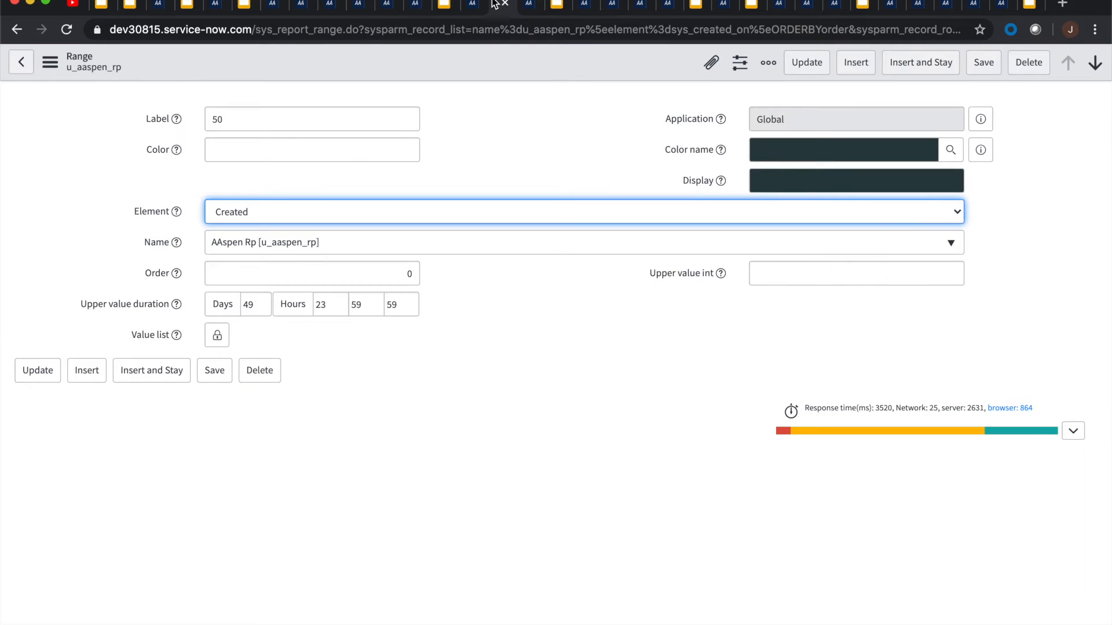
pyautogui.click(469, 180)
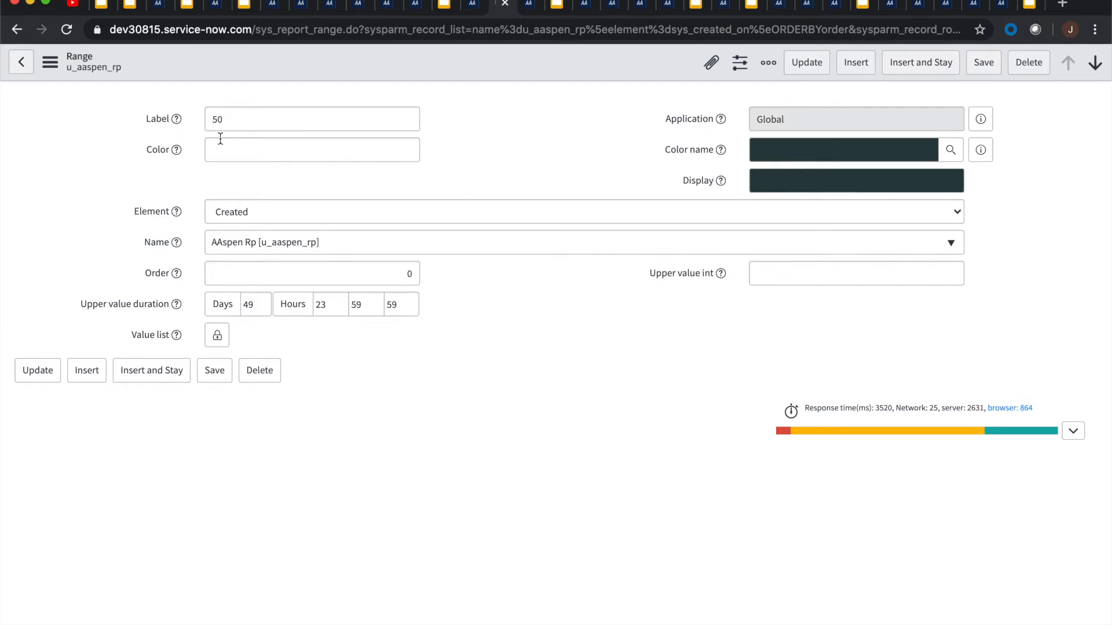
pyautogui.click(258, 122)
pyautogui.write('days')
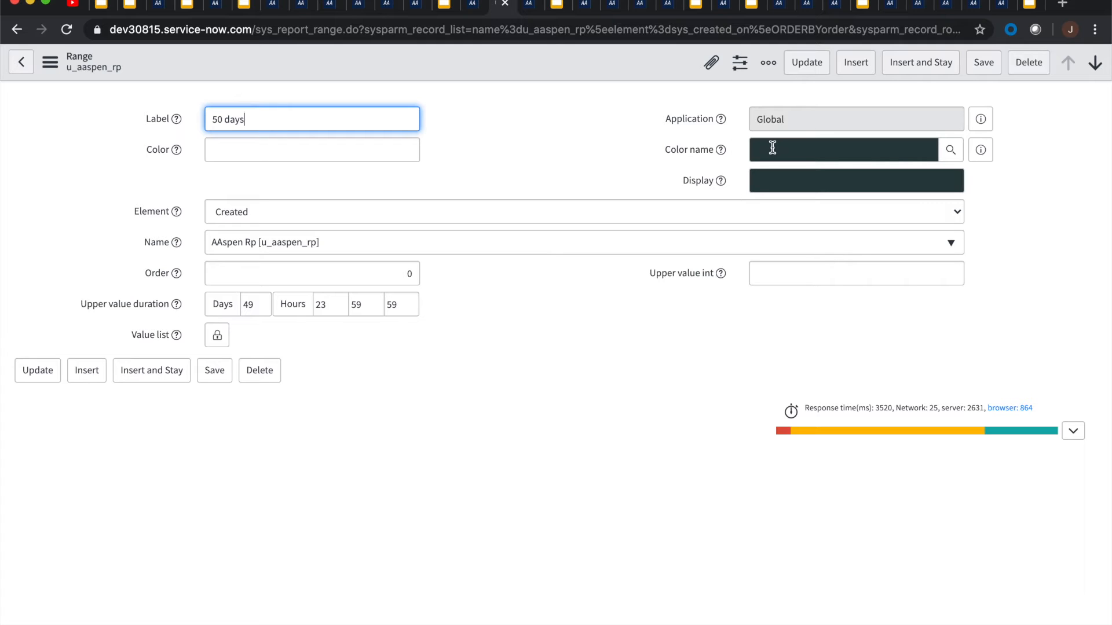
# Examine the Report Range bar chart, checking the range label and count of each bar.
pyautogui.click(528, 9)
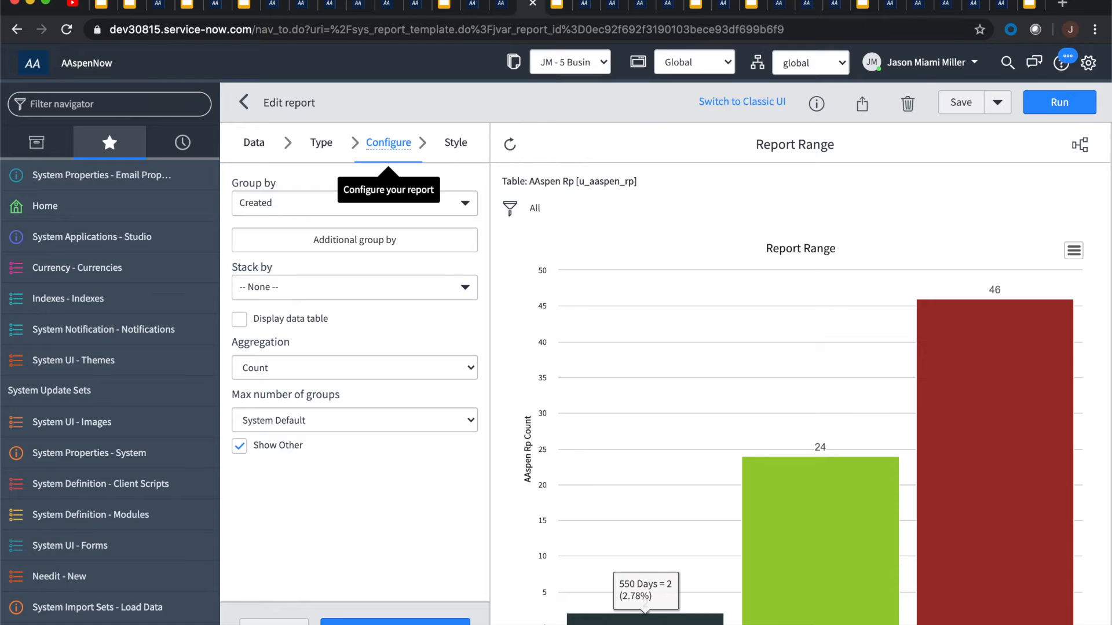
pyautogui.moveTo(778, 558)
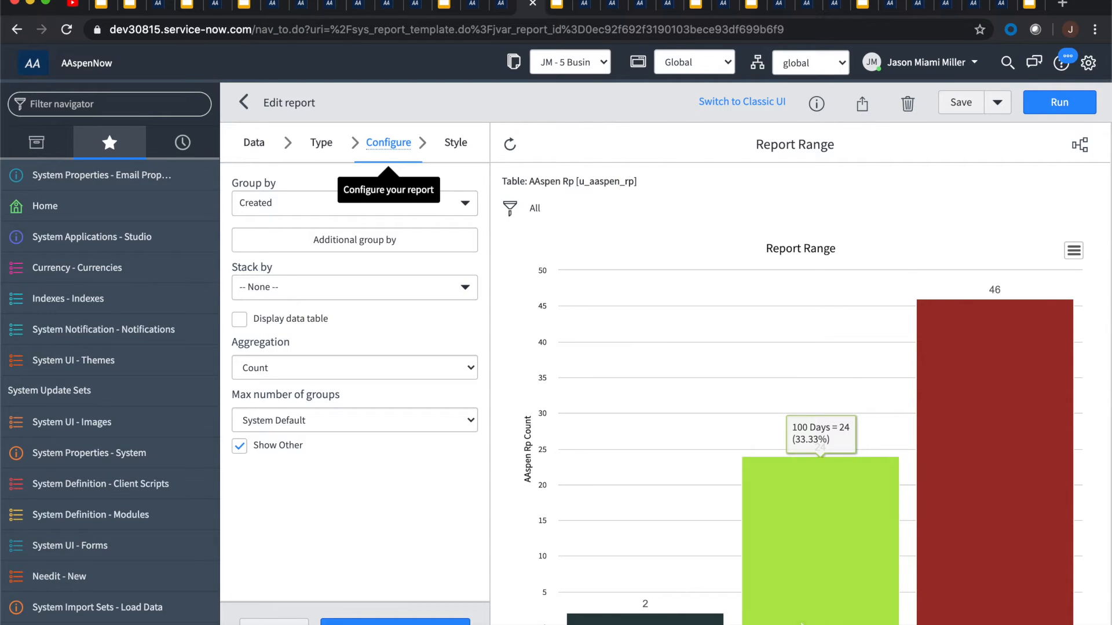
pyautogui.moveTo(1007, 315)
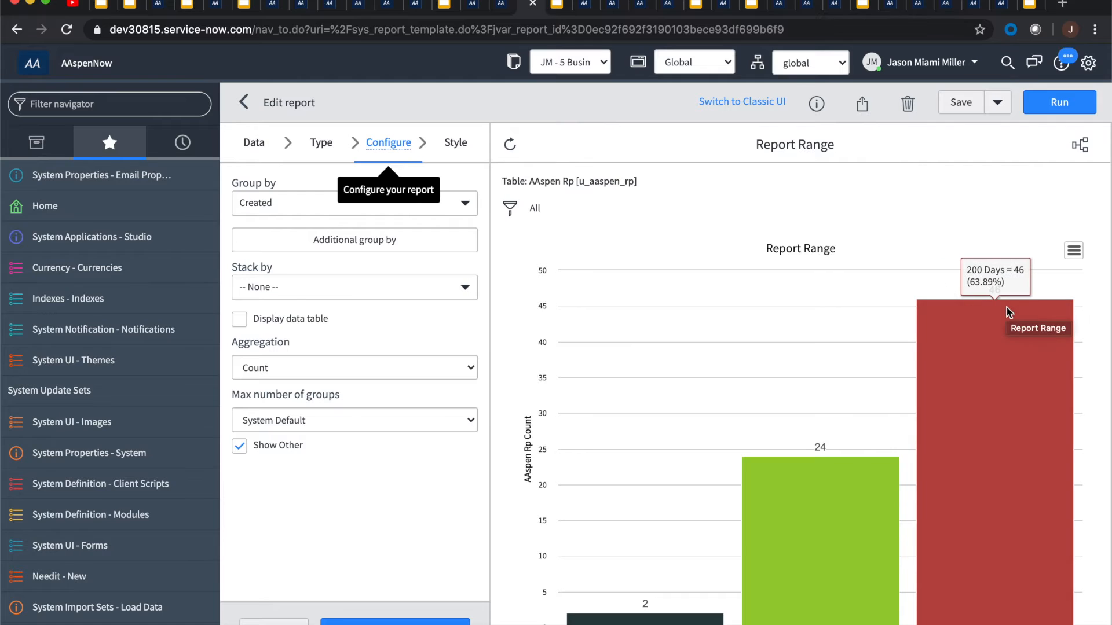
pyautogui.scroll(-1, 517, 537)
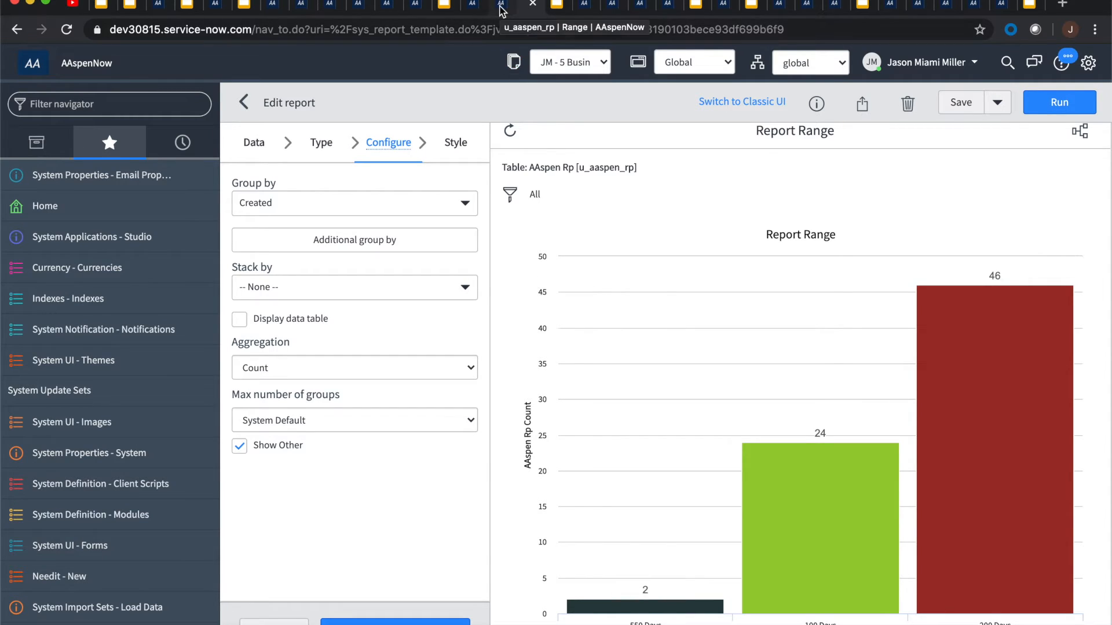
pyautogui.moveTo(610, 617)
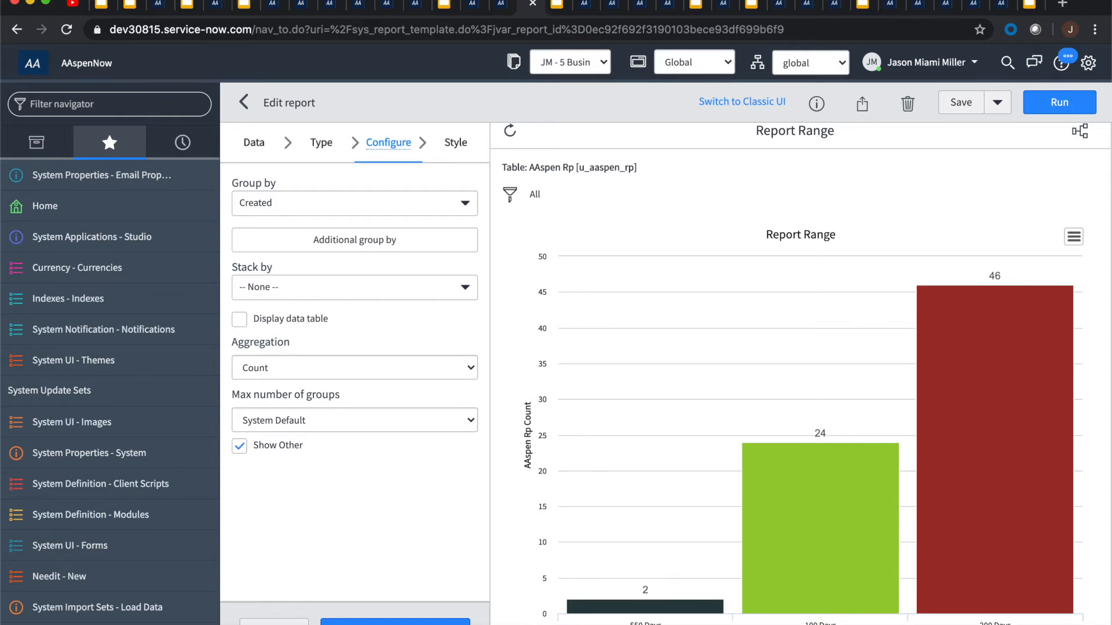
# Return to the report ranges list and sort it by upper value duration in ascending order.
pyautogui.click(501, 9)
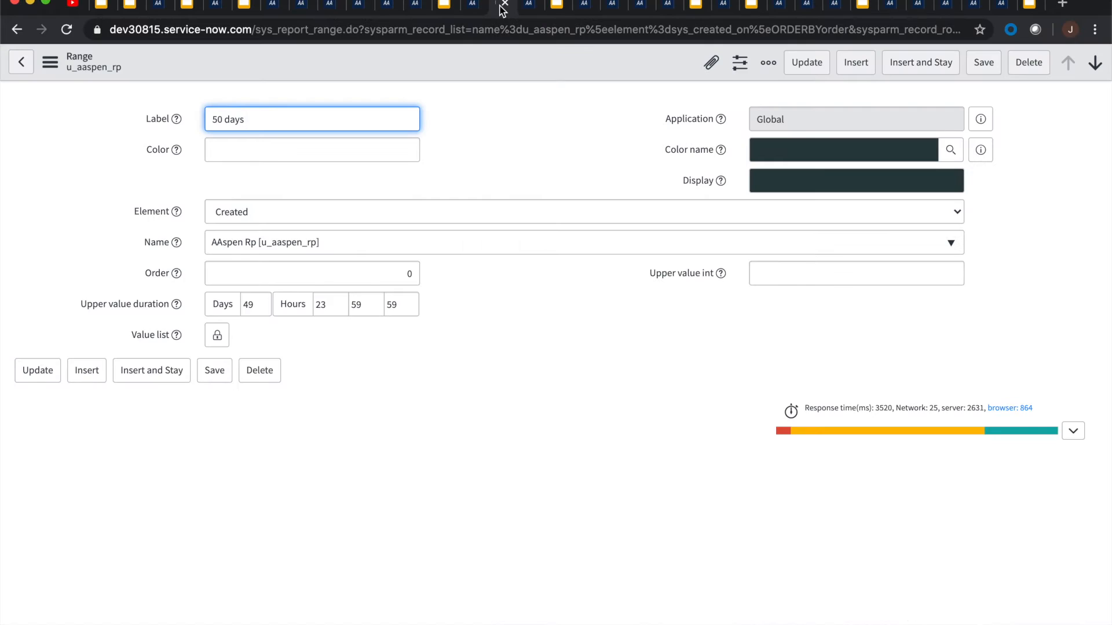
pyautogui.click(469, 12)
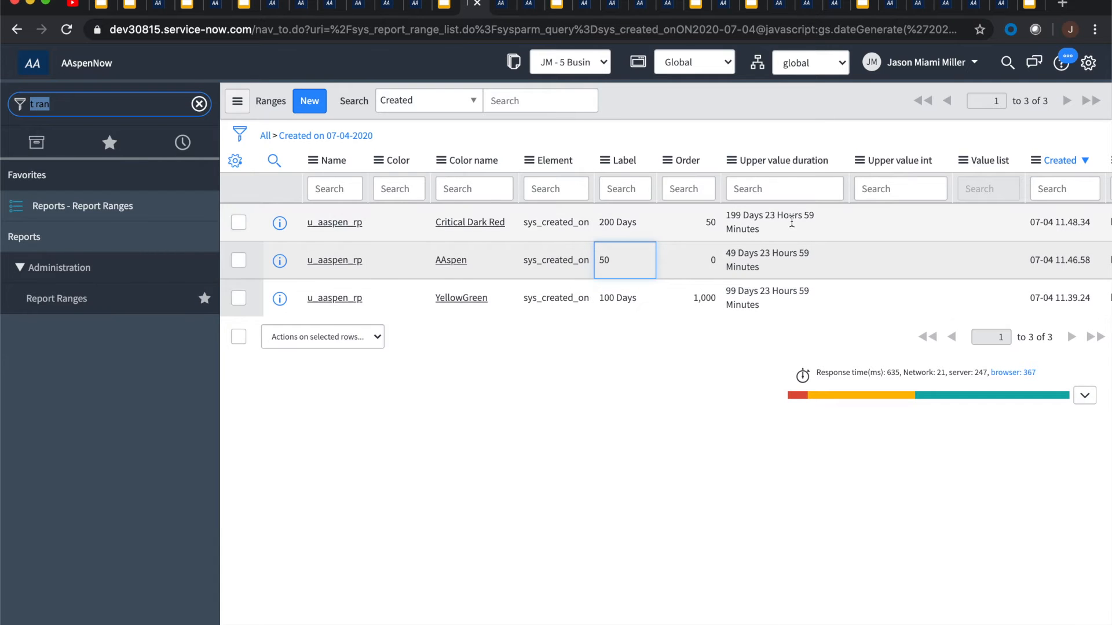
pyautogui.click(791, 167)
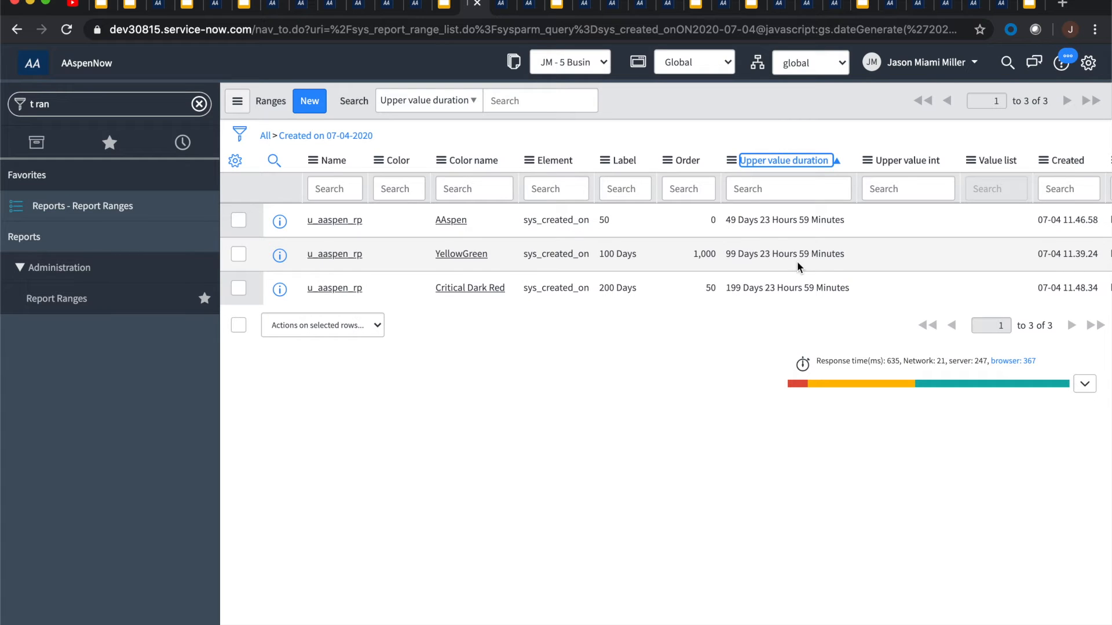
pyautogui.click(767, 235)
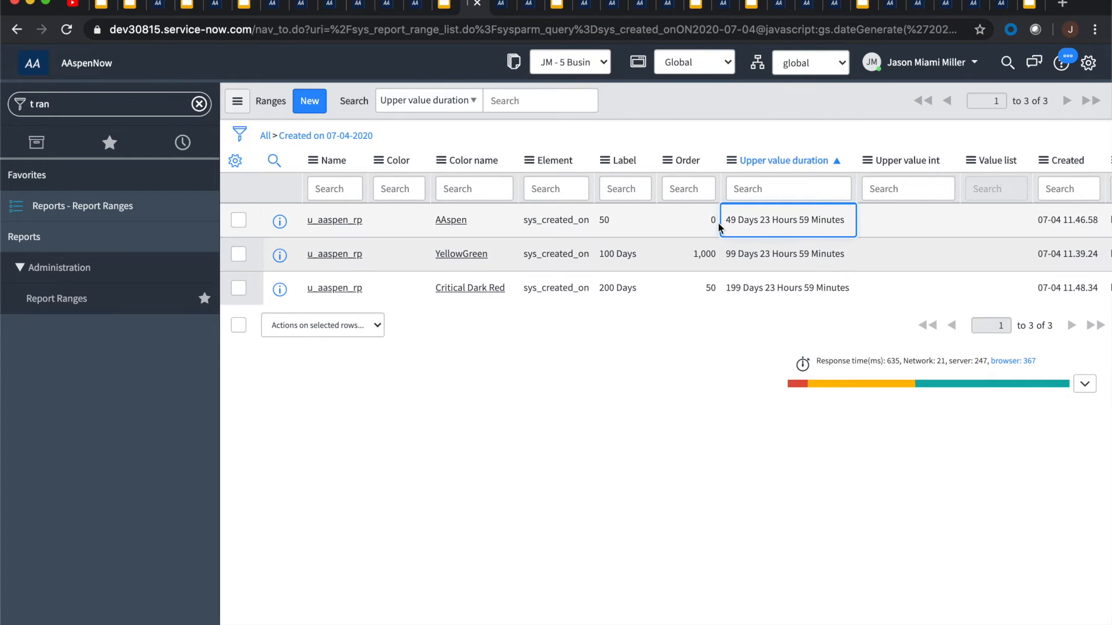
# Review the Report Range report's source table, chart type and Created grouping, and rerun the report.
pyautogui.click(524, 5)
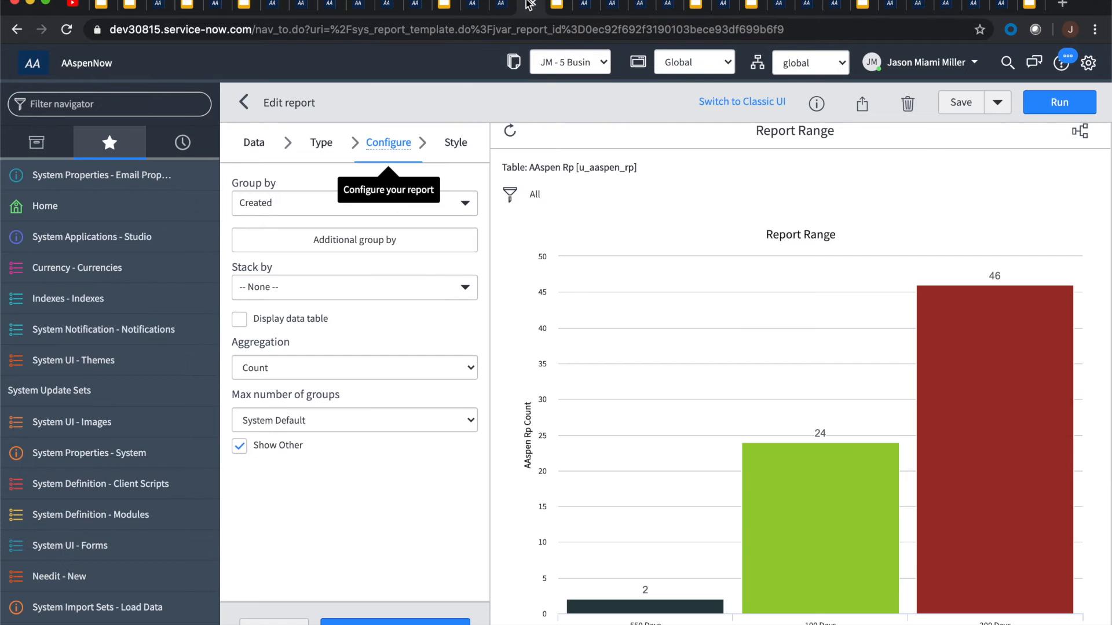
pyautogui.click(301, 200)
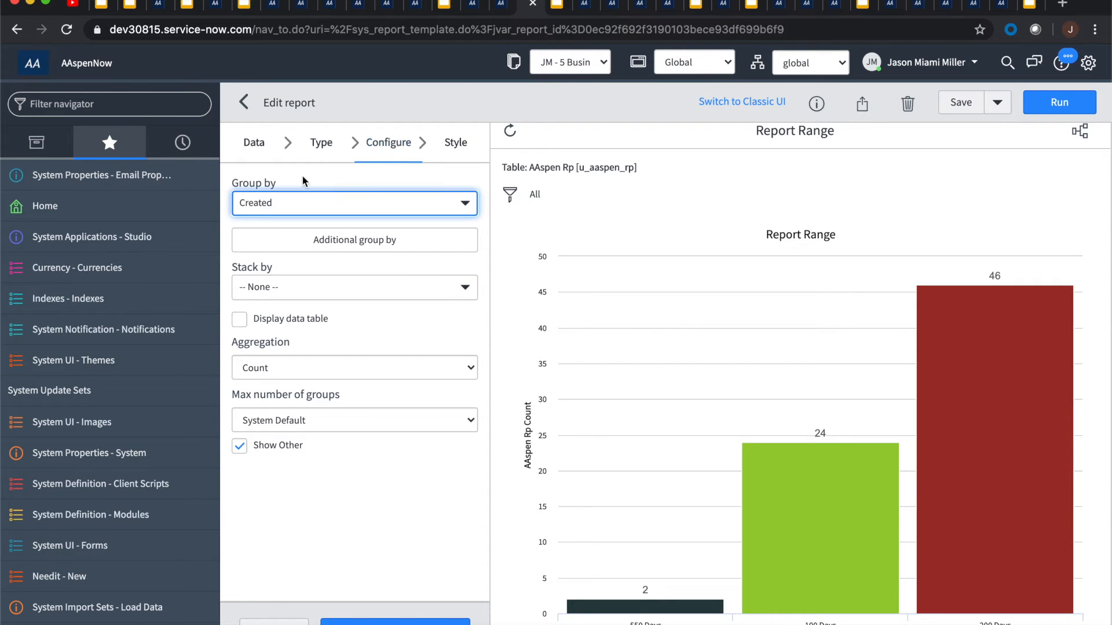
pyautogui.click(255, 143)
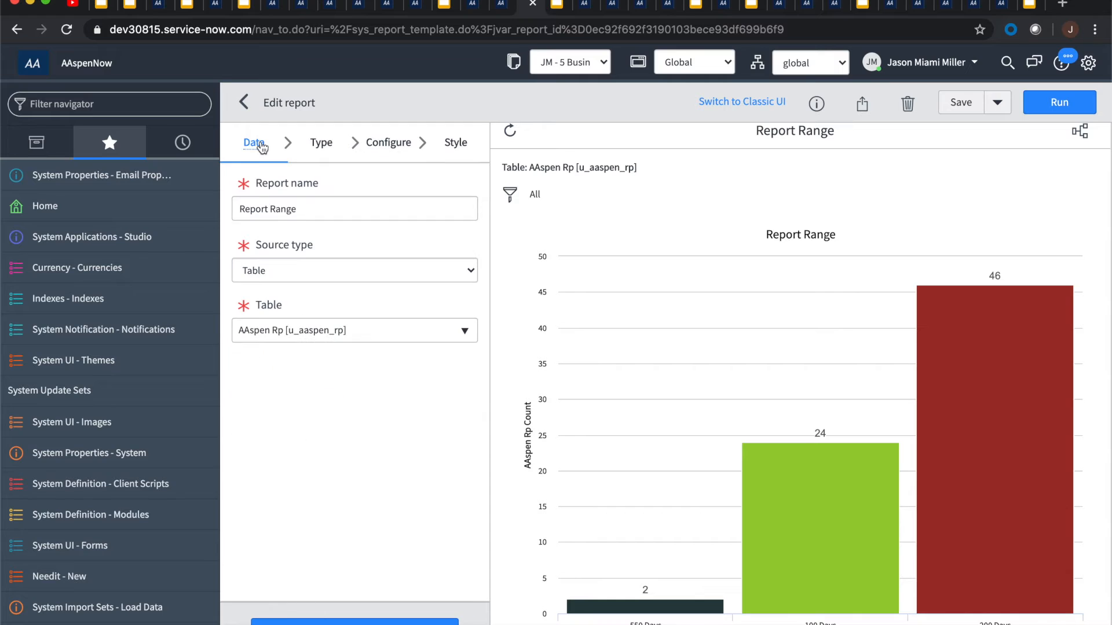
pyautogui.click(316, 142)
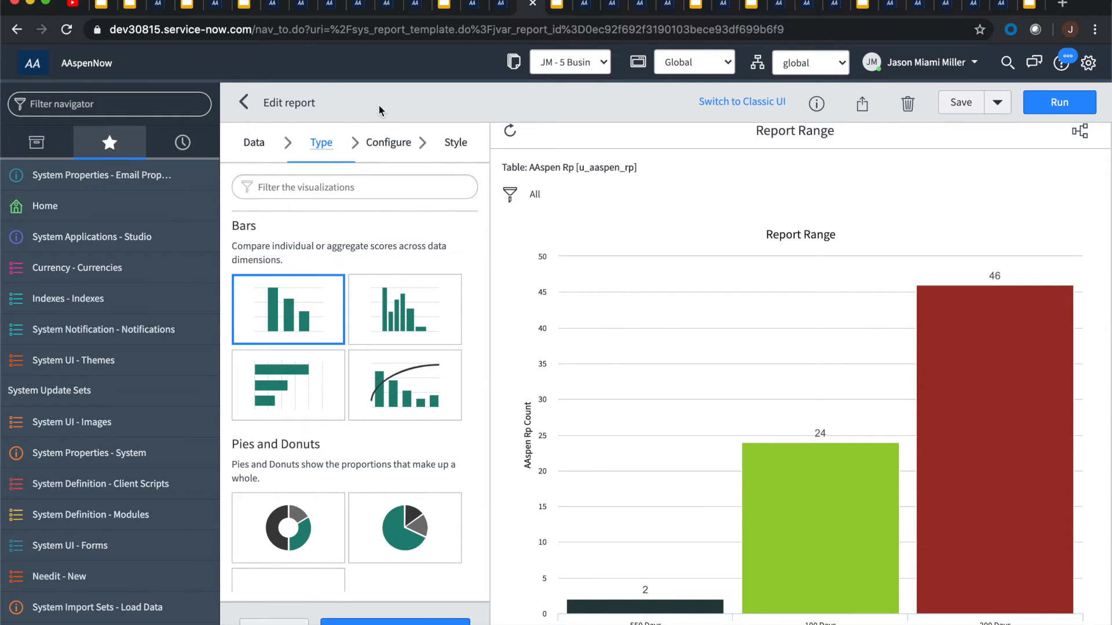
pyautogui.click(387, 143)
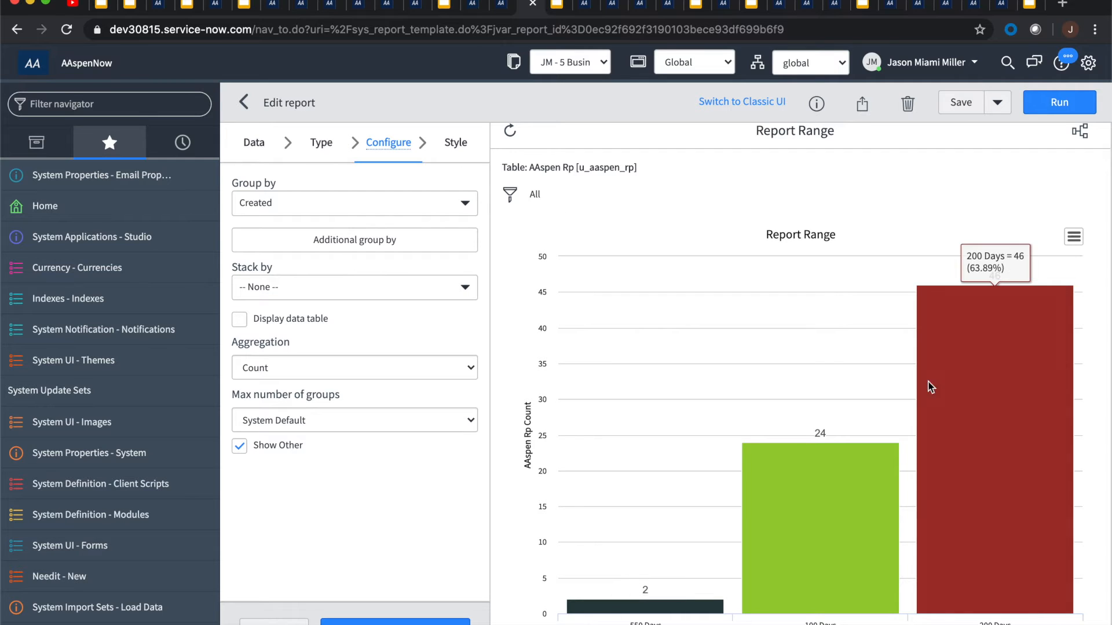
pyautogui.click(1059, 102)
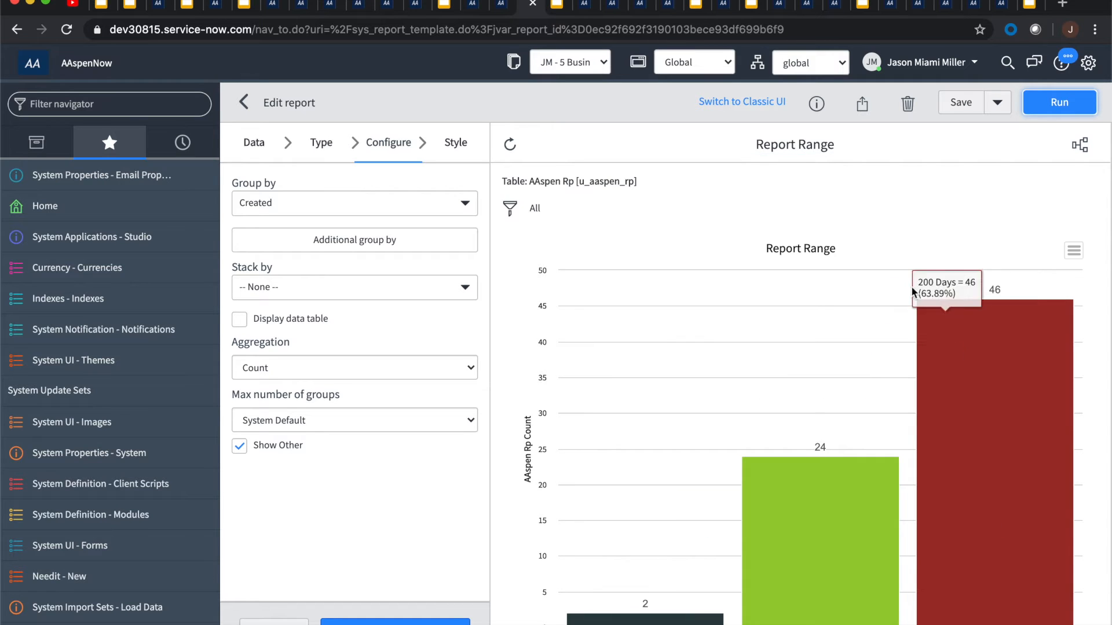
# Open the u_aaspen_sla database view record and review its view tables, variable prefixes and where clause.
pyautogui.click(556, 6)
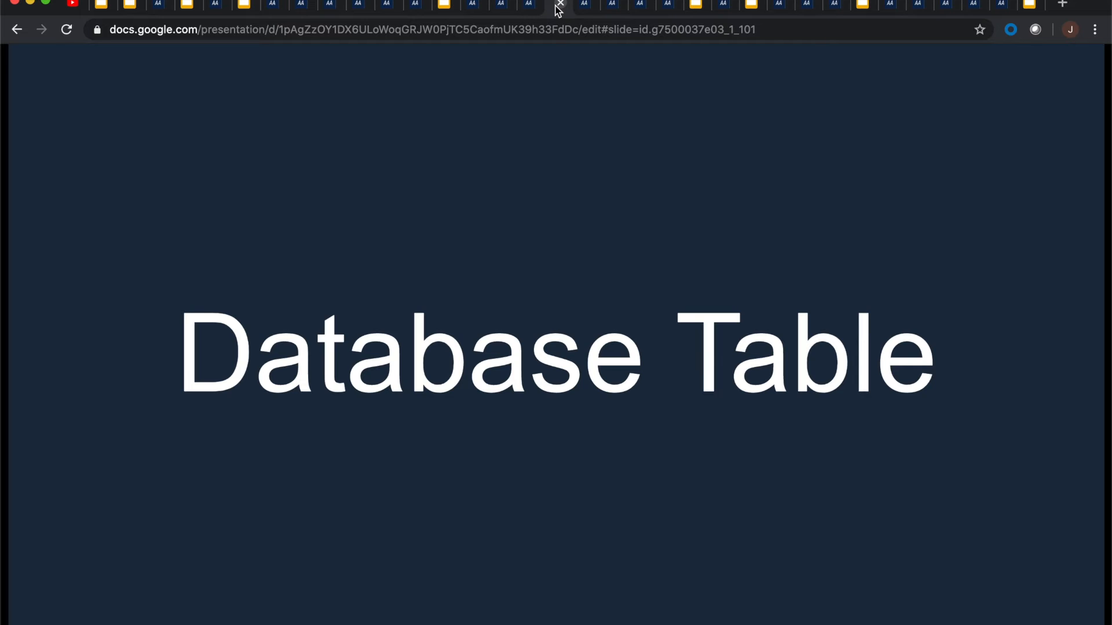
pyautogui.click(585, 7)
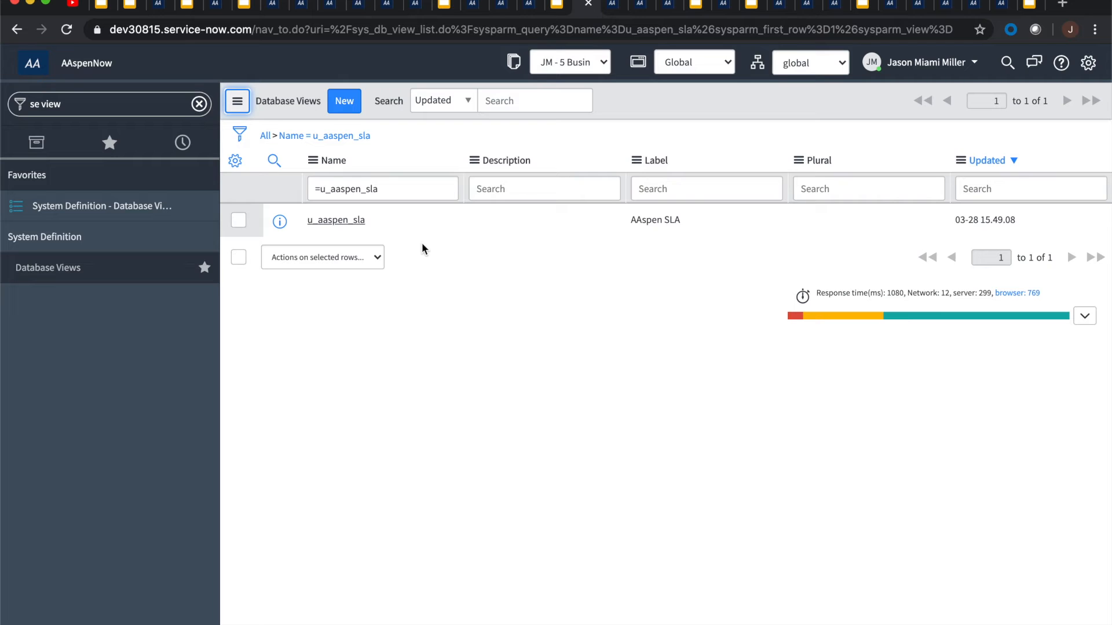
pyautogui.click(613, 12)
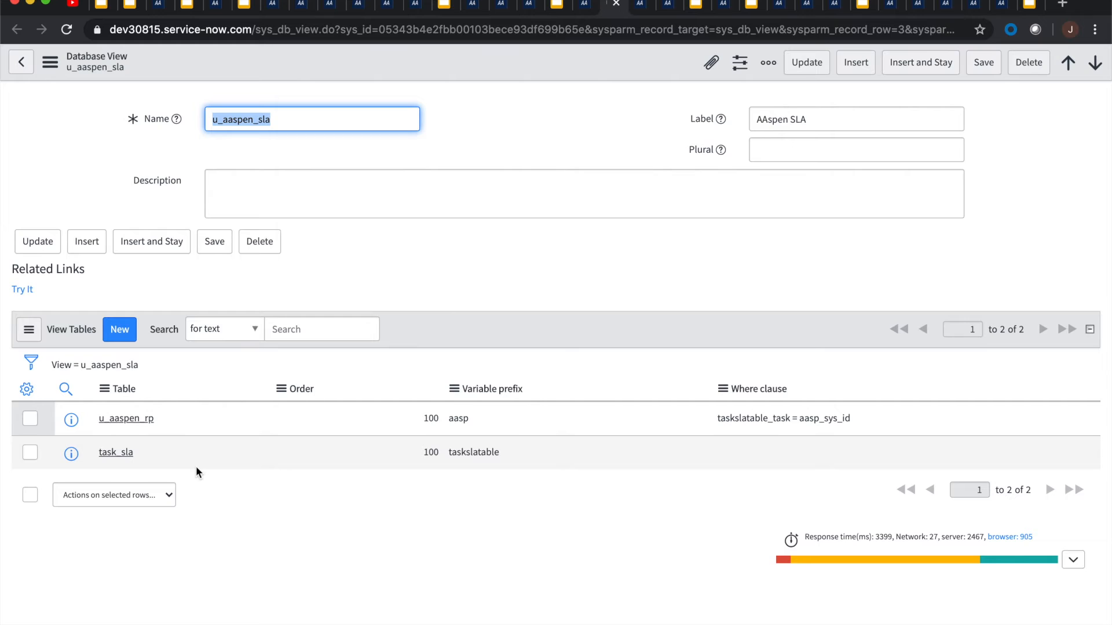
# Review the Database View report's source table, Time Series chart type, and grouping and trend configuration.
pyautogui.click(641, 7)
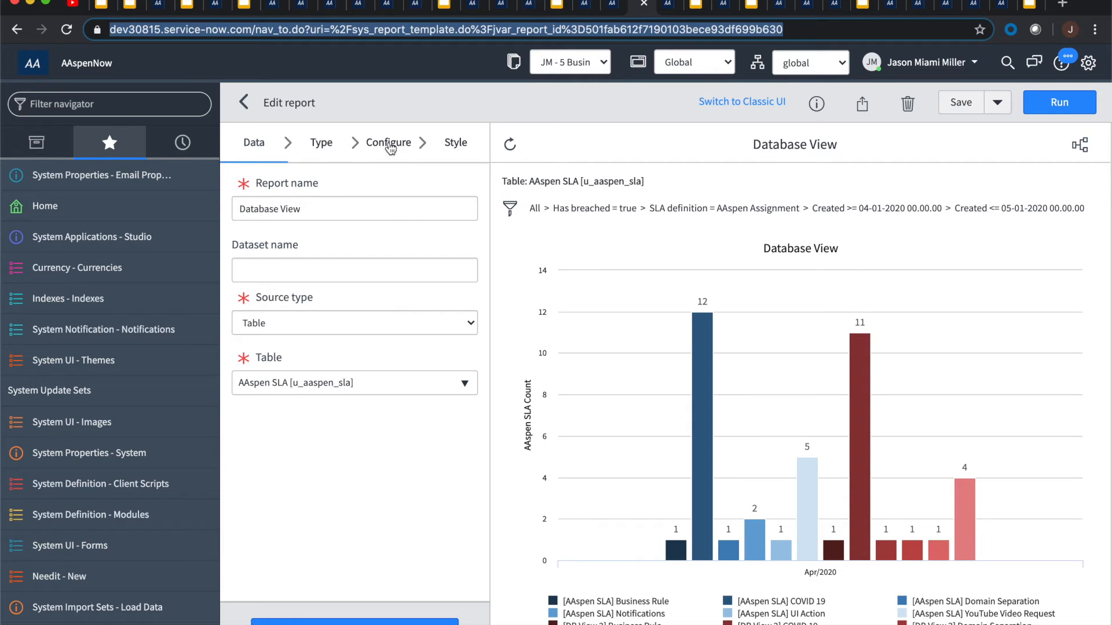
pyautogui.click(322, 148)
pyautogui.scroll(-3, 320, 347)
pyautogui.scroll(-5, 322, 371)
pyautogui.scroll(2, 376, 372)
pyautogui.scroll(-2, 431, 371)
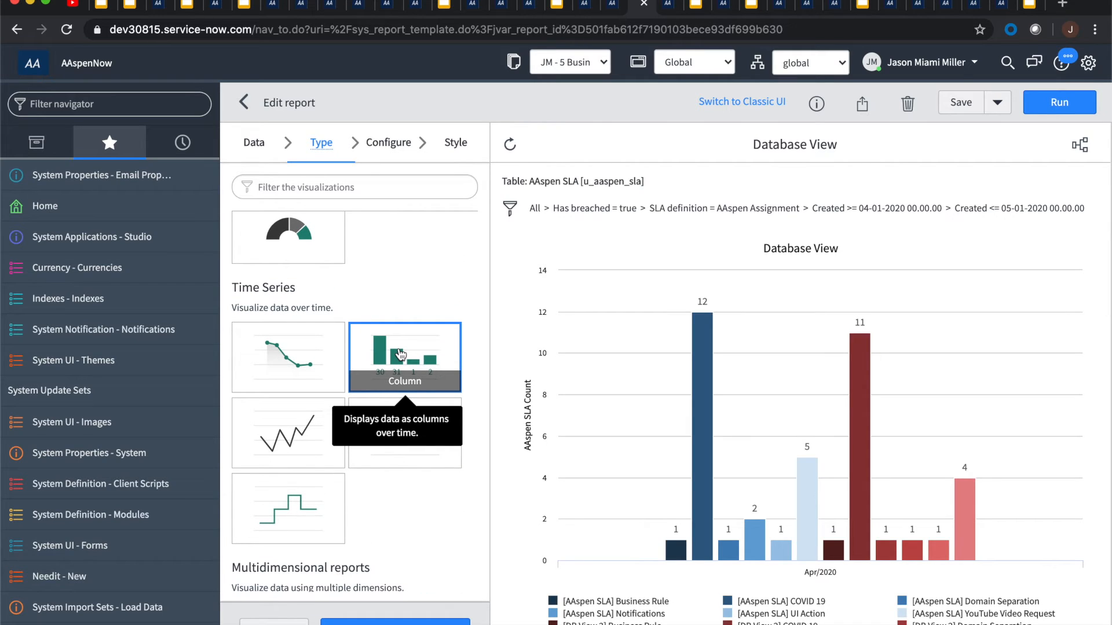
pyautogui.click(401, 147)
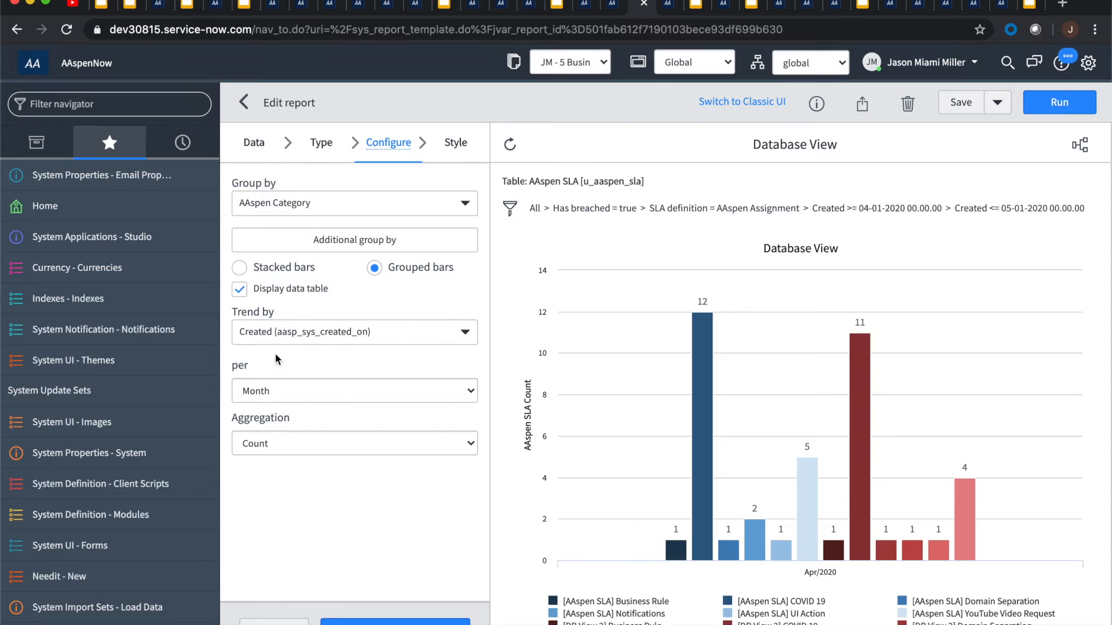
# Examine the Database View report's filter conditions against its chart, and check the color palette in its style settings.
pyautogui.click(515, 212)
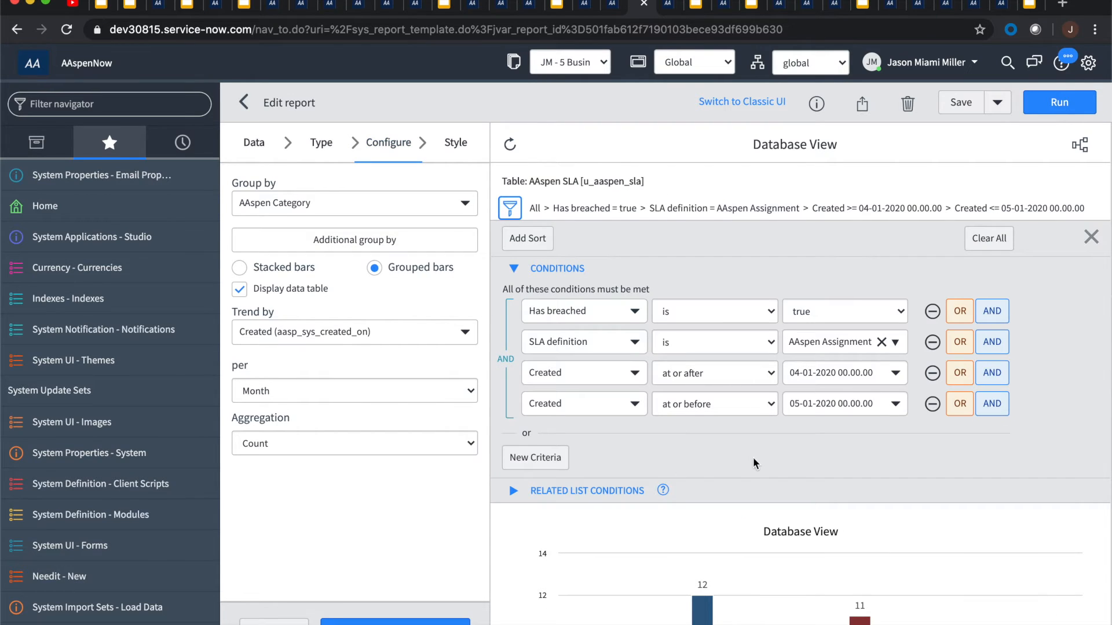
pyautogui.scroll(-2, 752, 459)
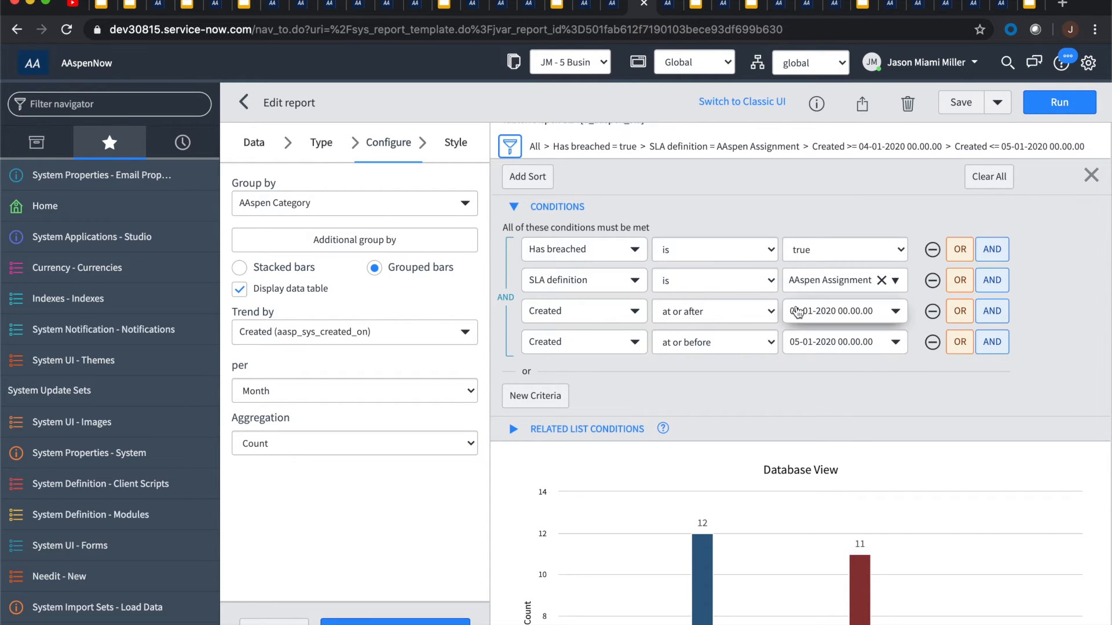
pyautogui.scroll(-7, 856, 431)
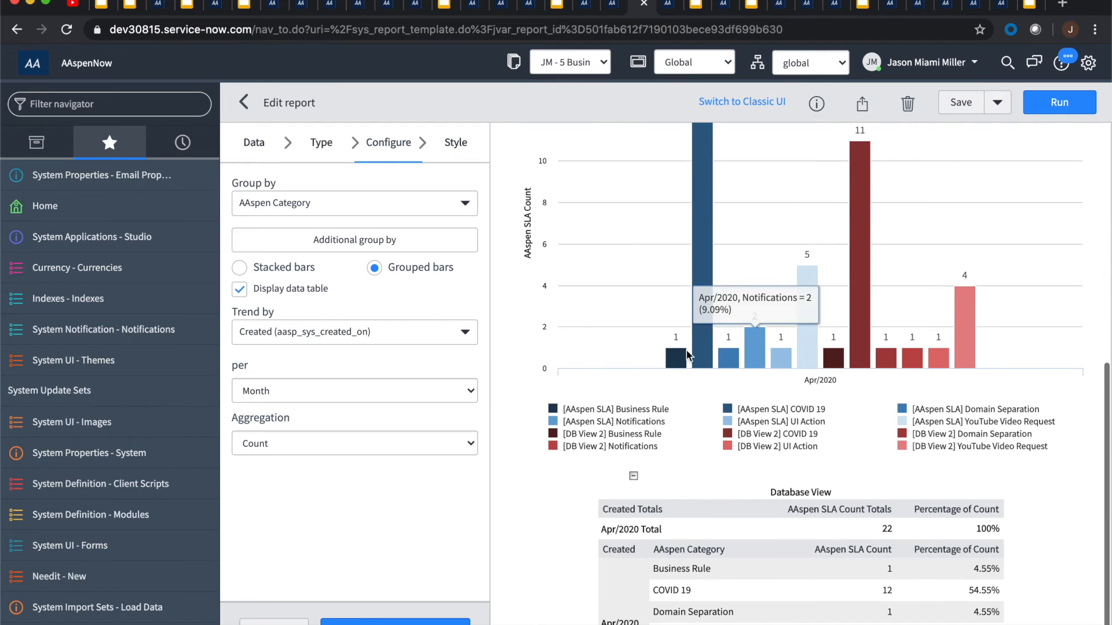
pyautogui.scroll(5, 524, 176)
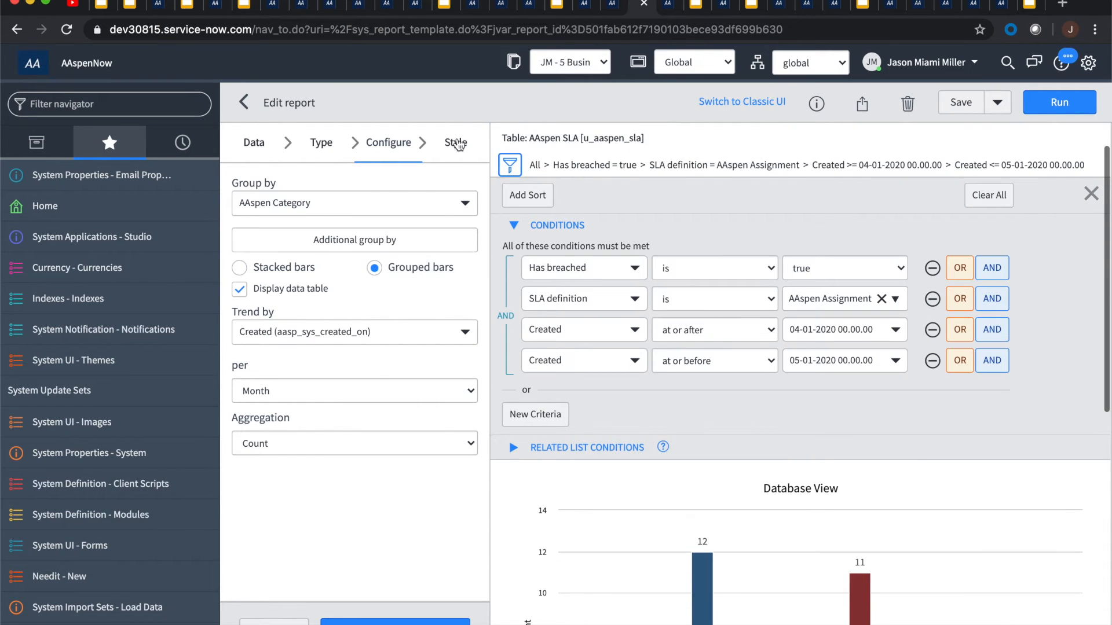
pyautogui.click(456, 143)
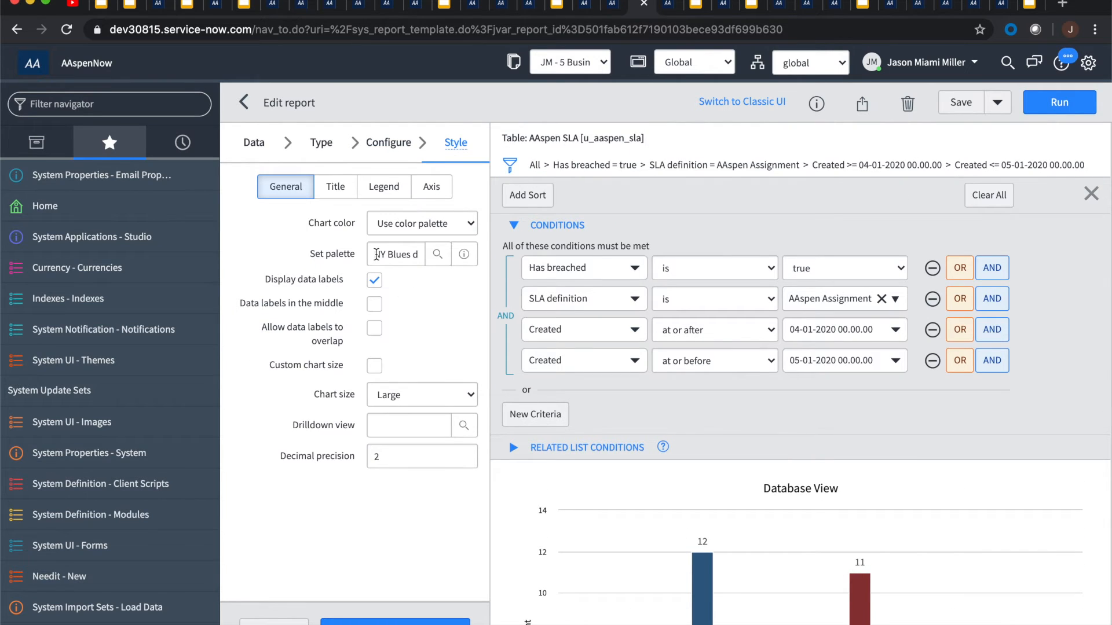
pyautogui.moveTo(376, 254); pyautogui.dragTo(408, 253)
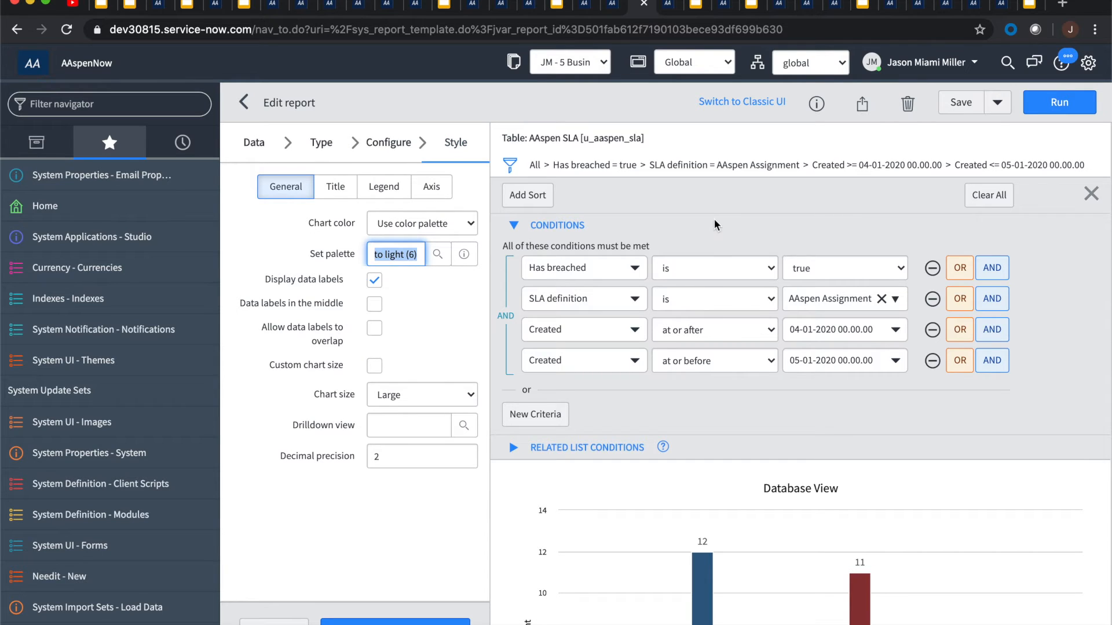
# Display the Database View report's structure and open its DB View 2 dataset.
pyautogui.click(669, 137)
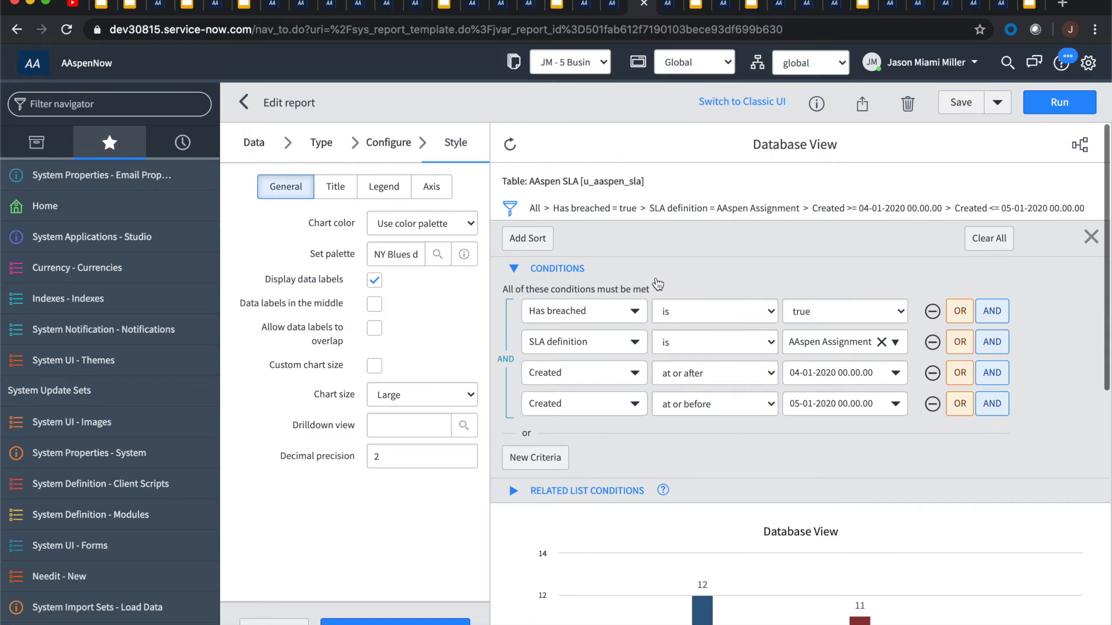
pyautogui.click(1079, 144)
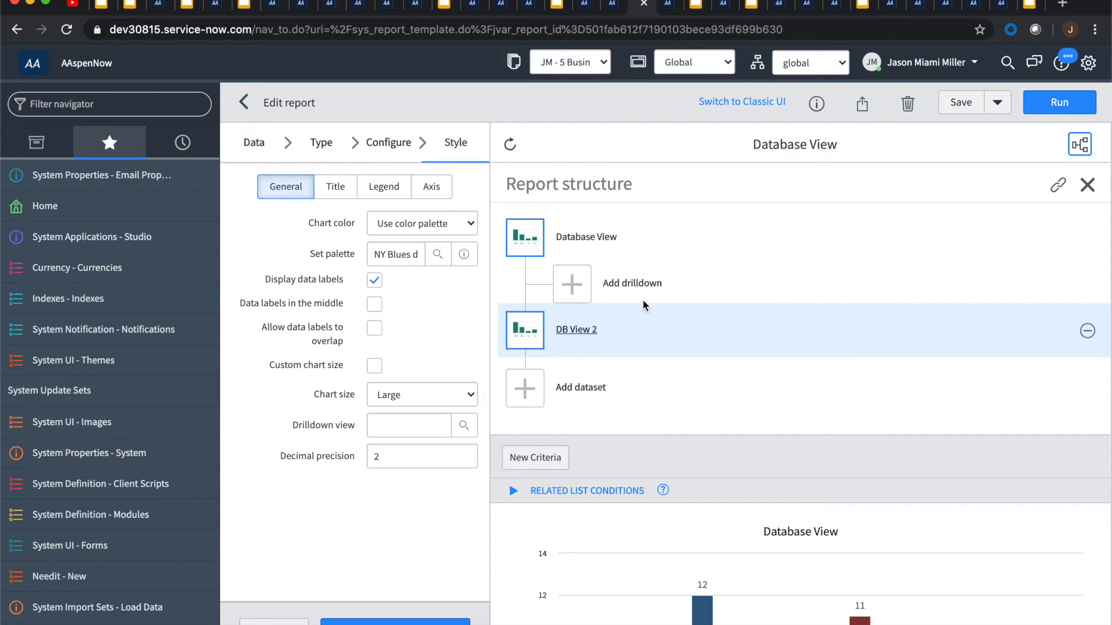
pyautogui.click(606, 328)
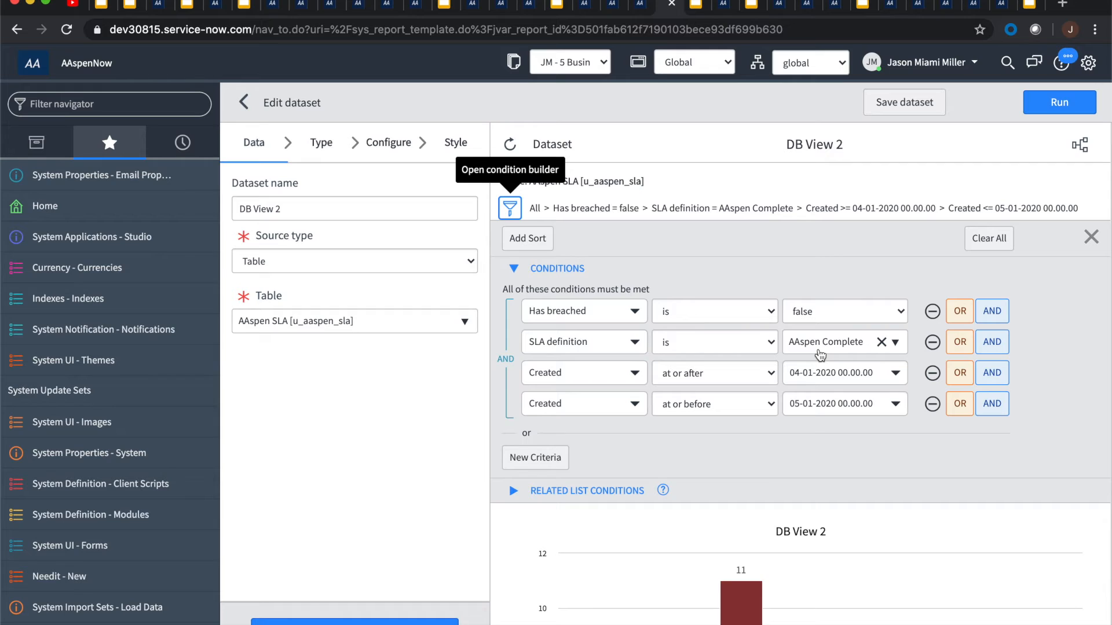
# Examine the DB View 2 dataset's filter conditions and its bar chart by category.
pyautogui.scroll(-1, 820, 355)
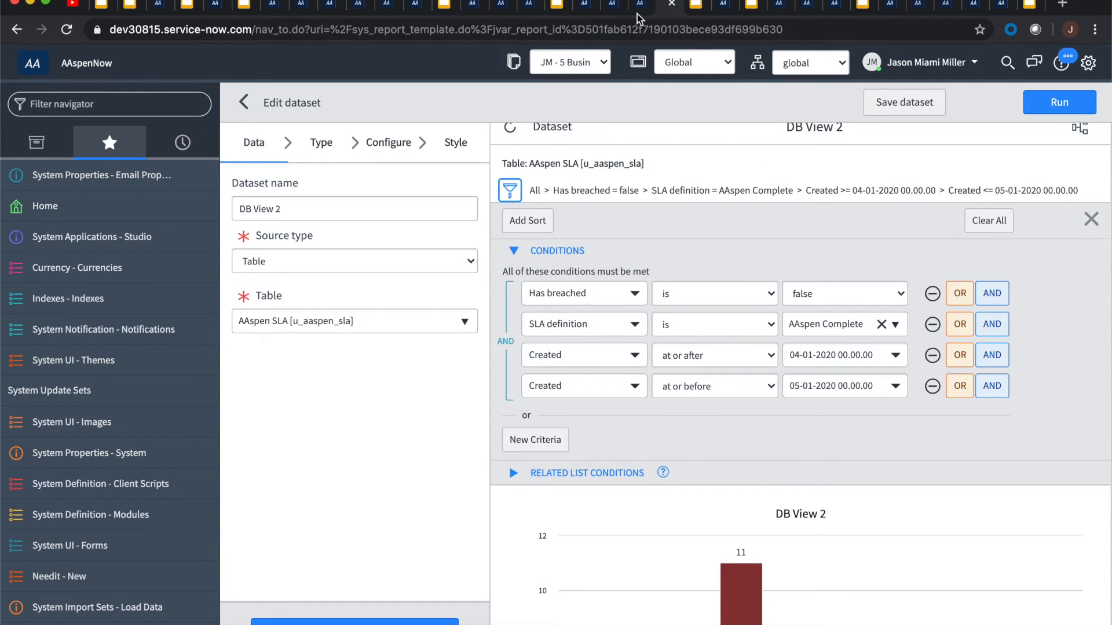
pyautogui.scroll(-3, 783, 266)
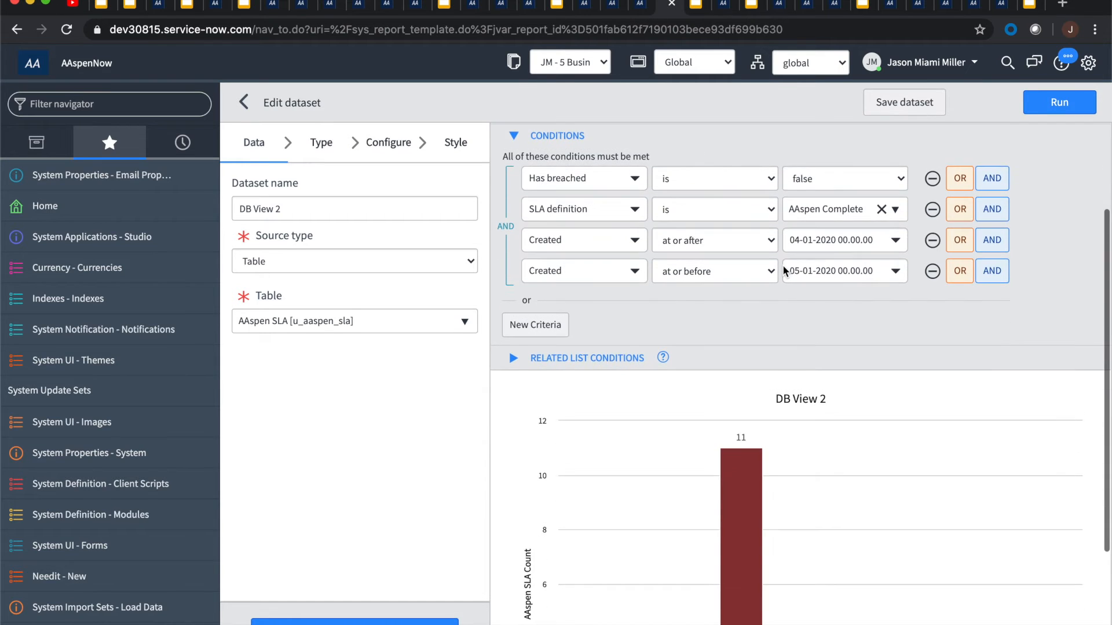
pyautogui.scroll(3, 783, 265)
pyautogui.scroll(-3, 782, 265)
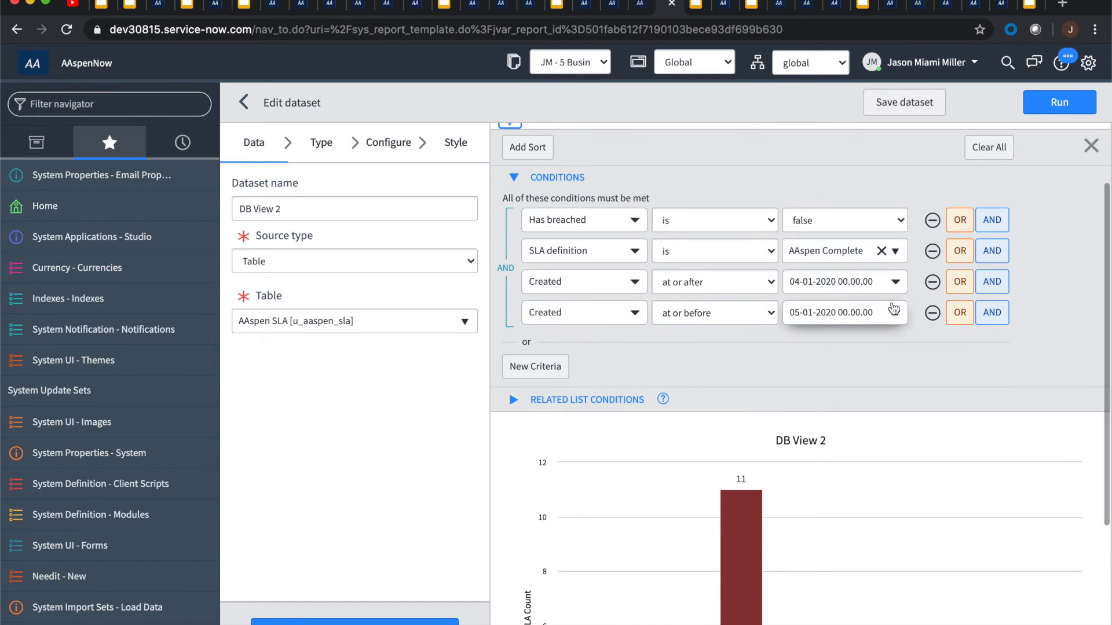
pyautogui.scroll(-2, 1023, 380)
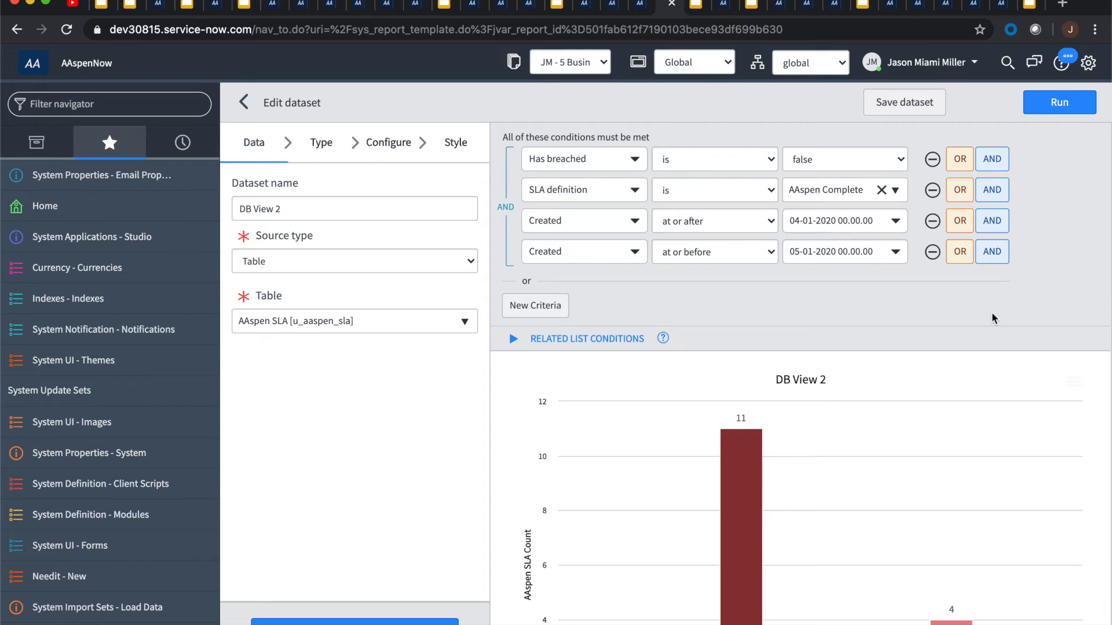
pyautogui.scroll(-3, 991, 311)
pyautogui.moveTo(758, 439)
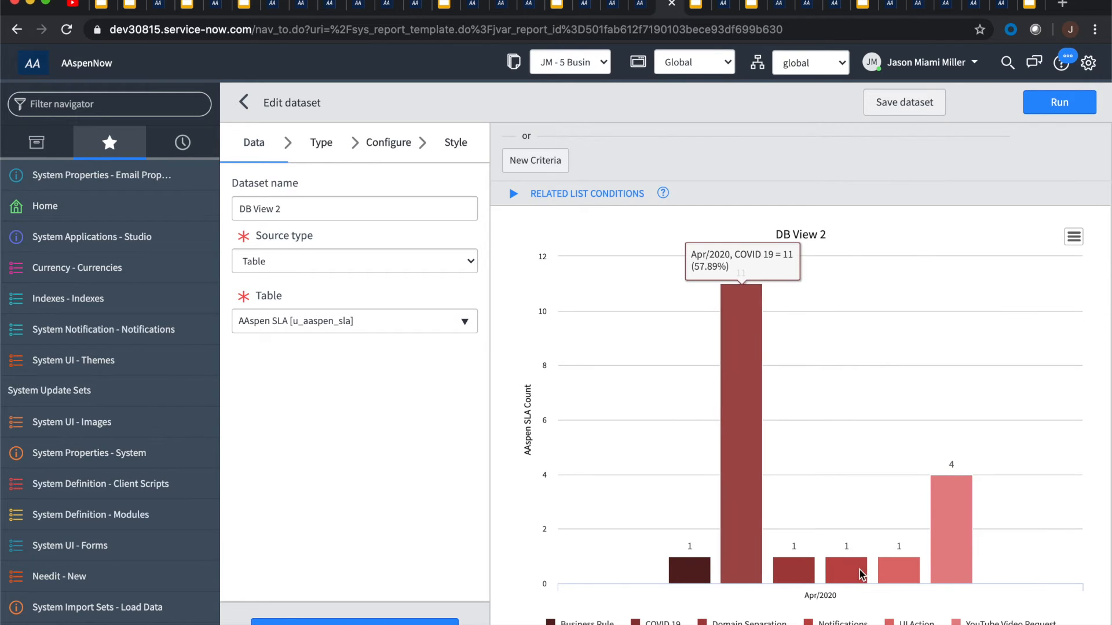
# Return to the Database View report and compare both datasets in the combined chart, legend and summary table with the report structure.
pyautogui.click(641, 10)
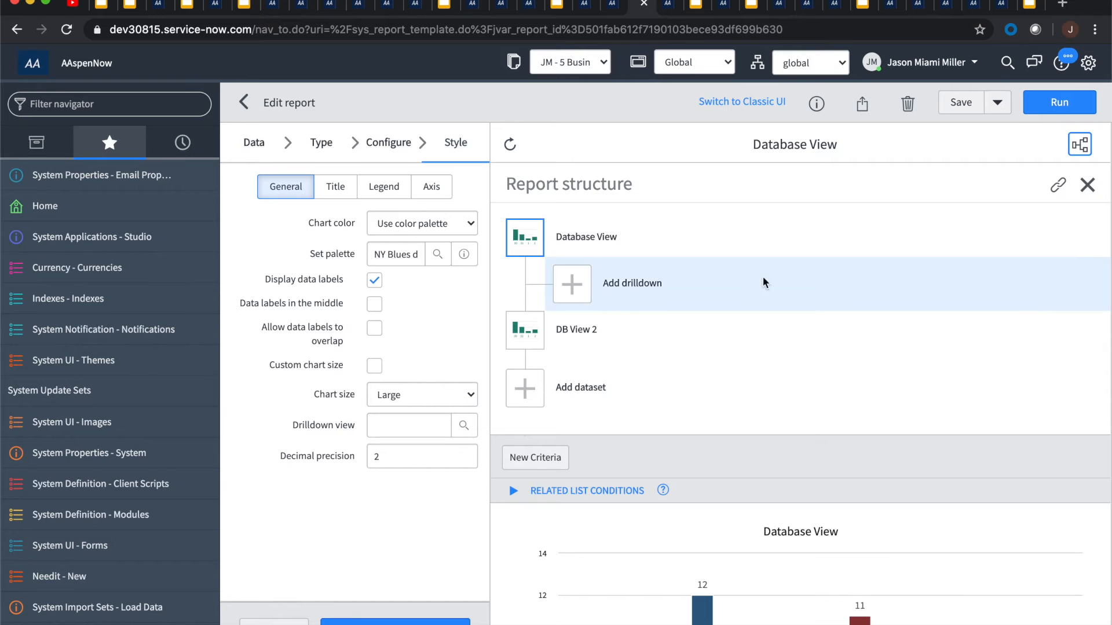
pyautogui.scroll(-5, 1045, 313)
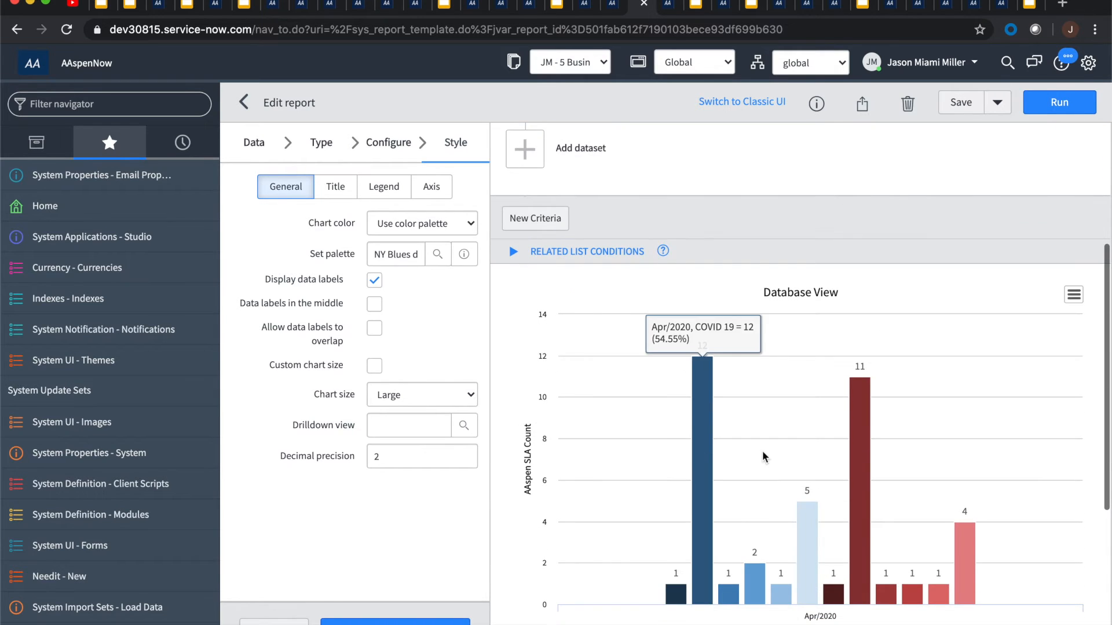
pyautogui.scroll(-1, 766, 521)
pyautogui.moveTo(692, 380)
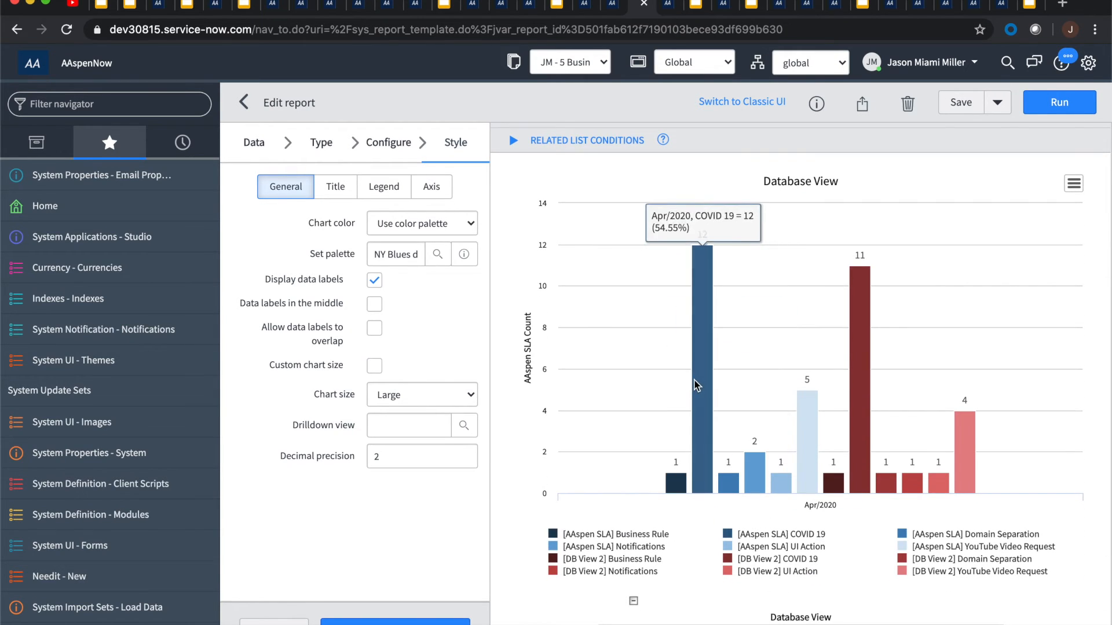
pyautogui.scroll(1, 701, 397)
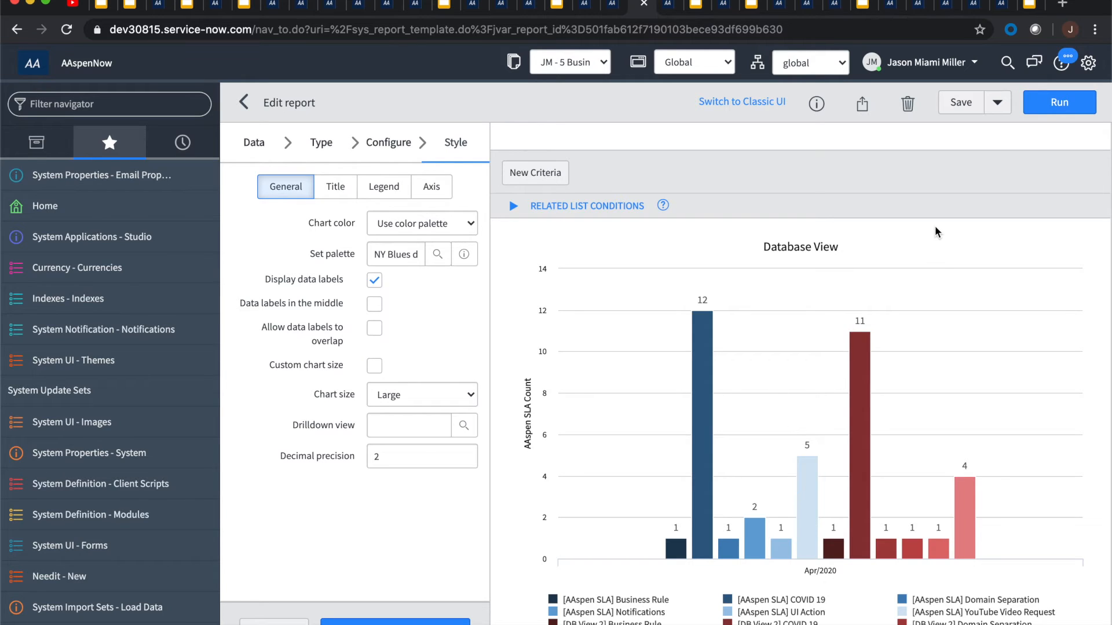
pyautogui.moveTo(709, 464)
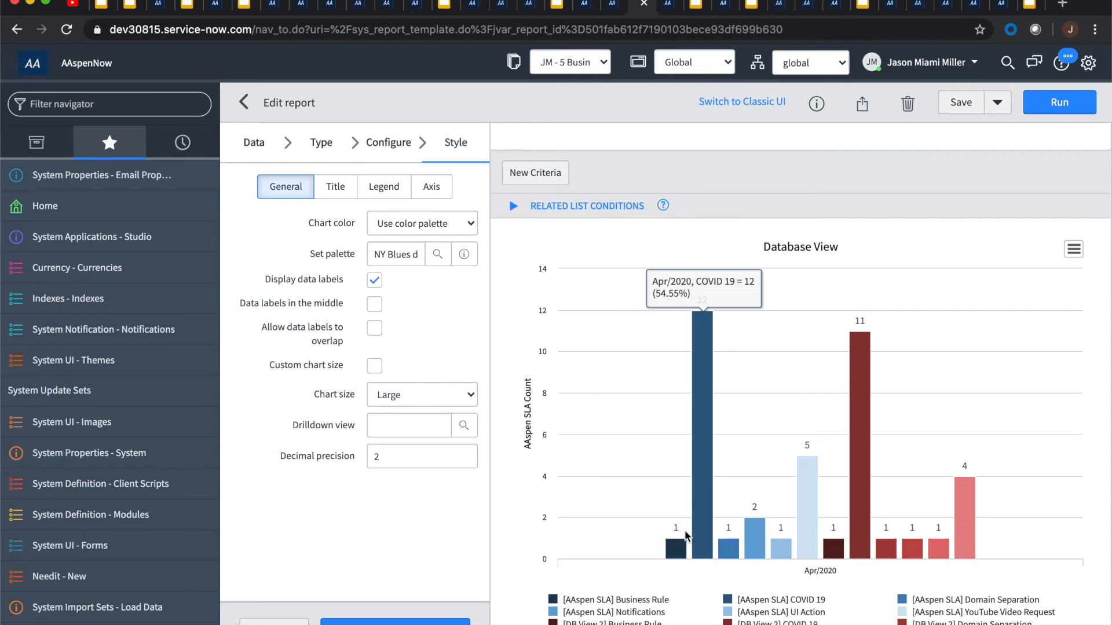
pyautogui.moveTo(867, 397)
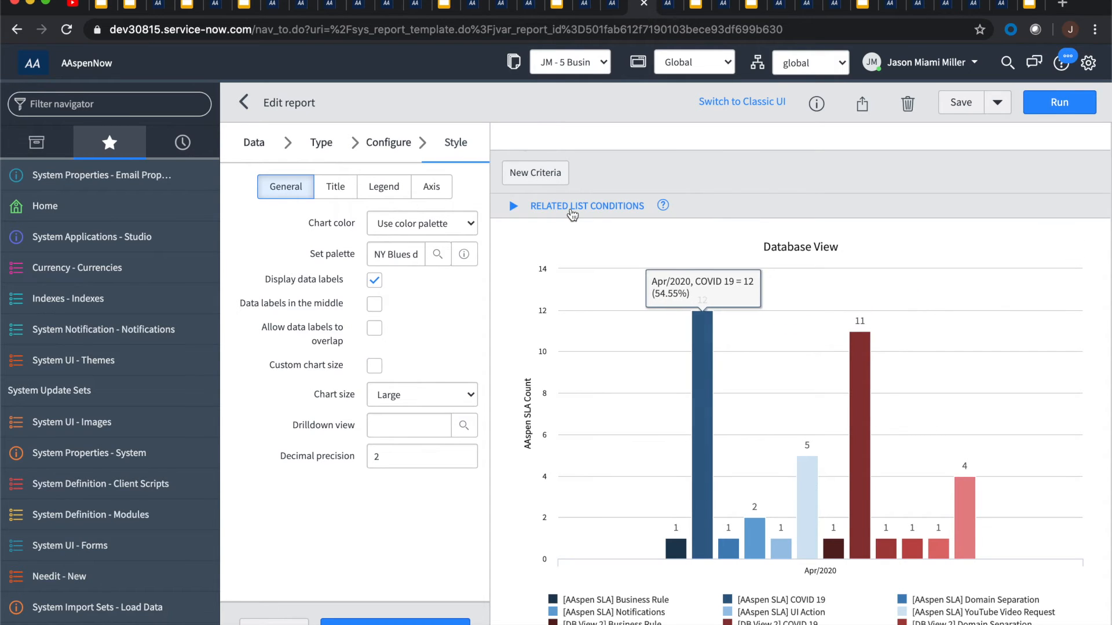
pyautogui.scroll(-3, 508, 311)
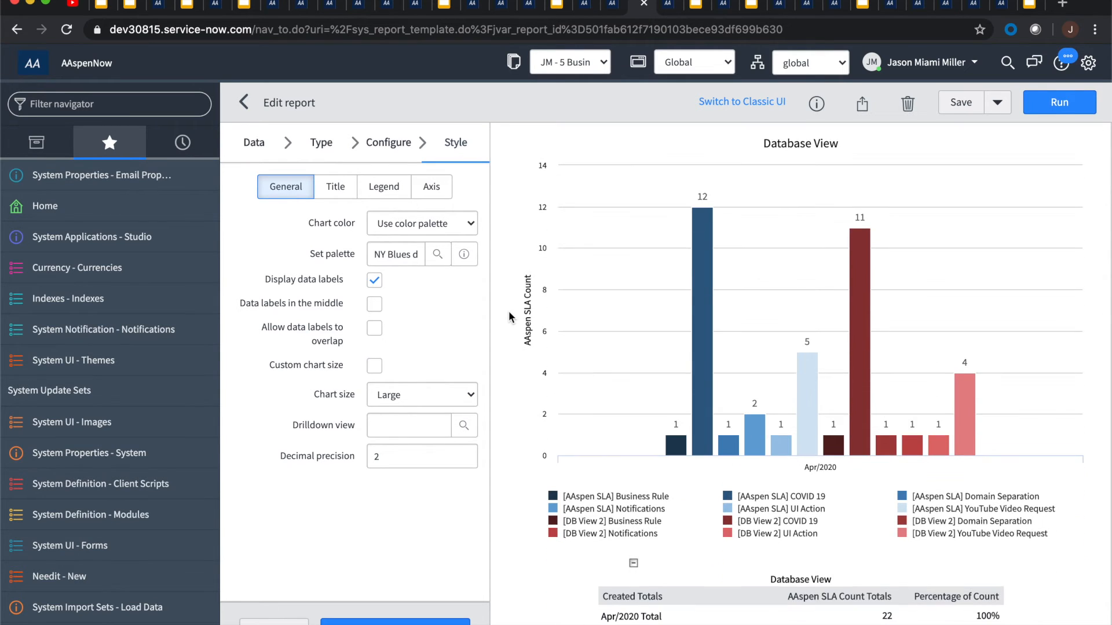
pyautogui.scroll(3, 508, 311)
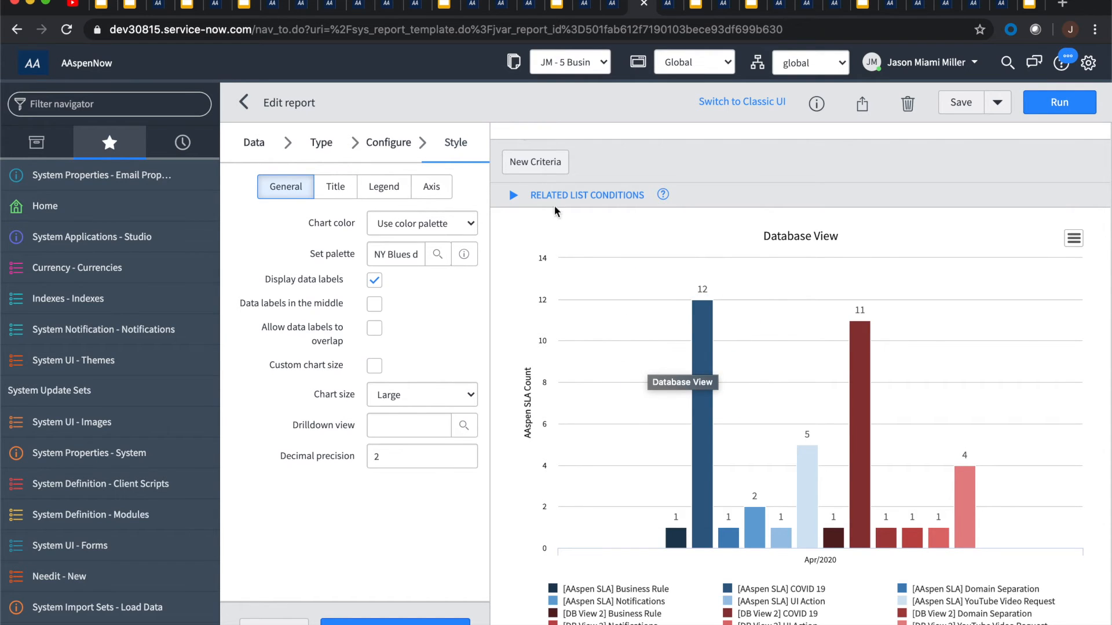
pyautogui.scroll(3, 502, 232)
pyautogui.scroll(5, 503, 231)
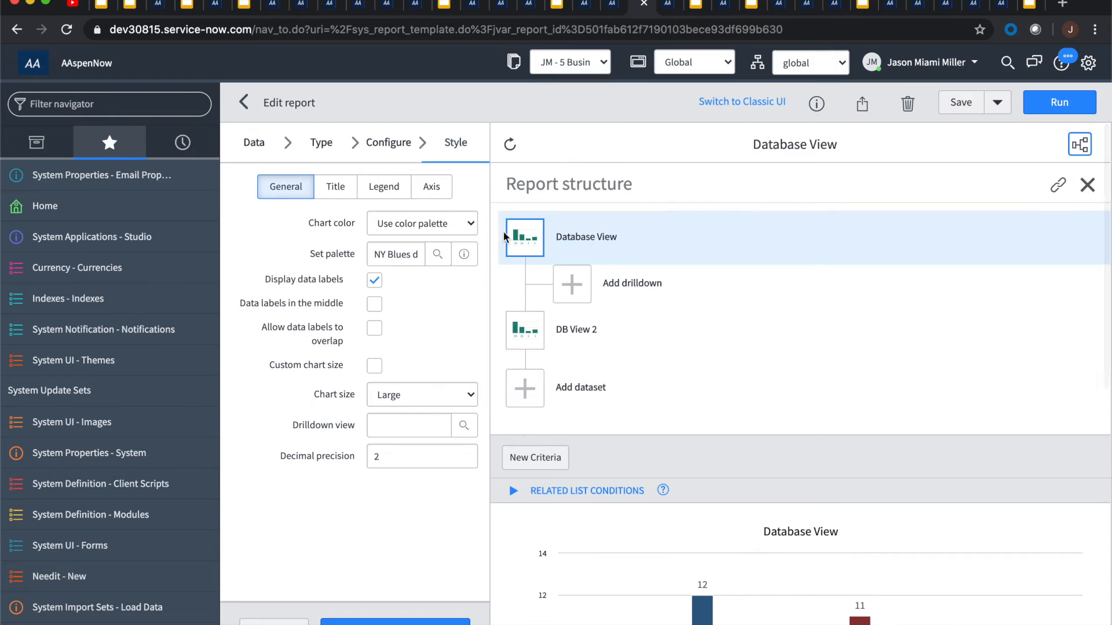
pyautogui.scroll(-7, 1016, 417)
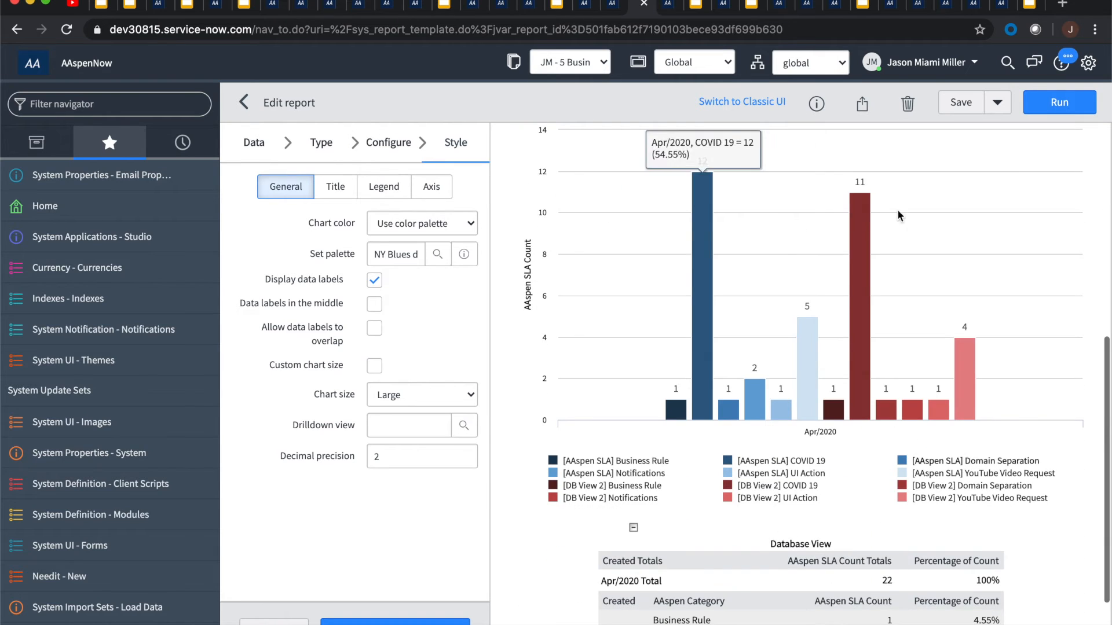
pyautogui.scroll(7, 773, 258)
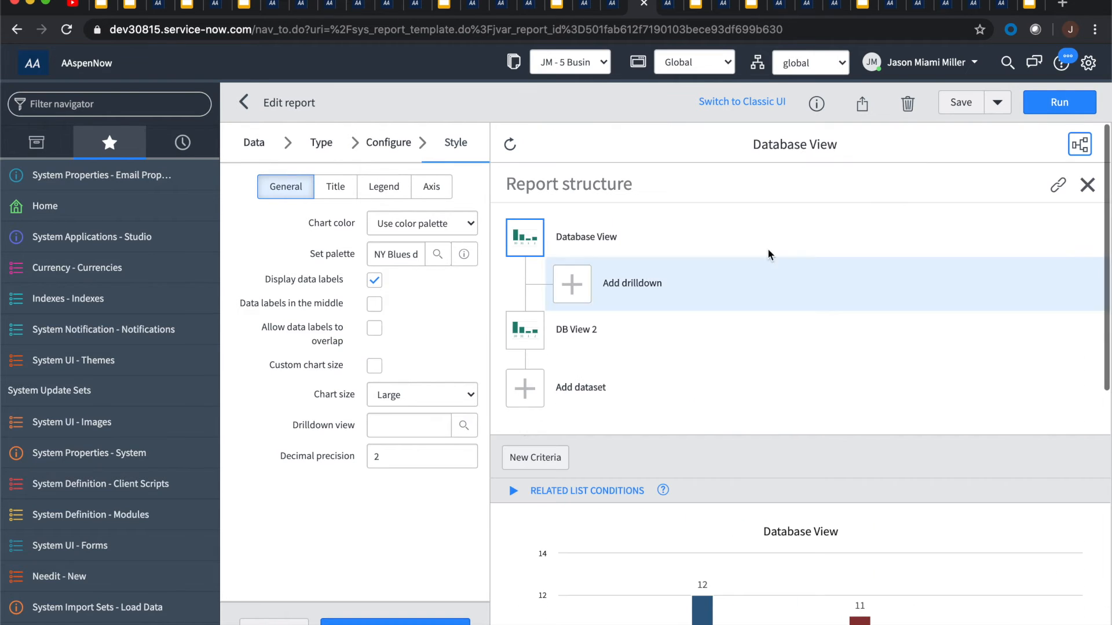
# View the AAspen SLA dashboard, and return to the Database View report to review its available bar, pie, donut and time series chart types.
pyautogui.click(691, 6)
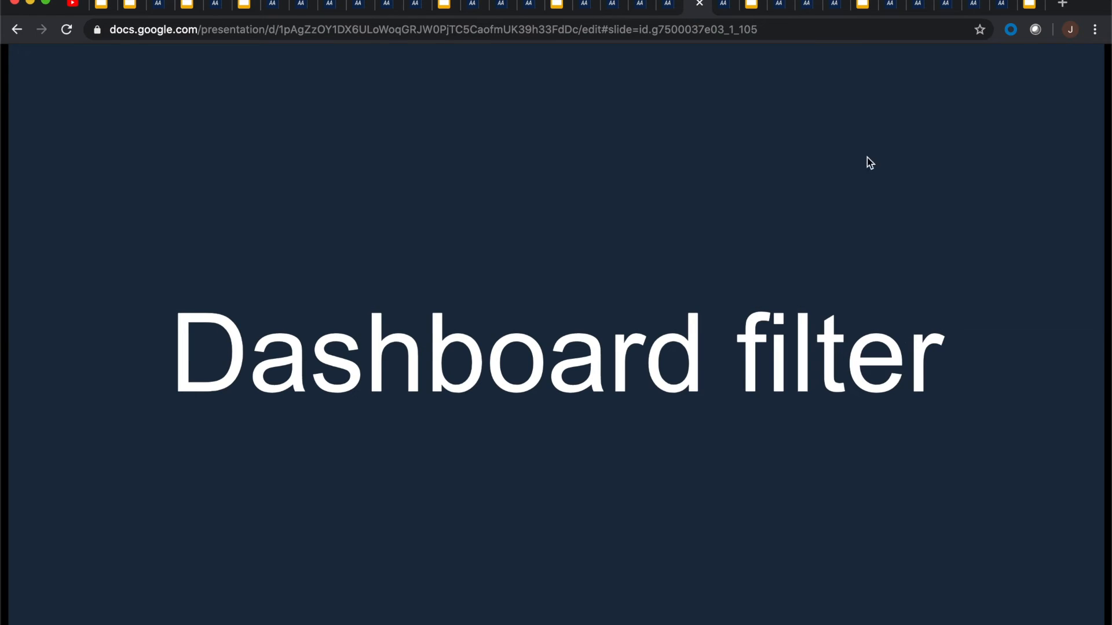
pyautogui.click(723, 6)
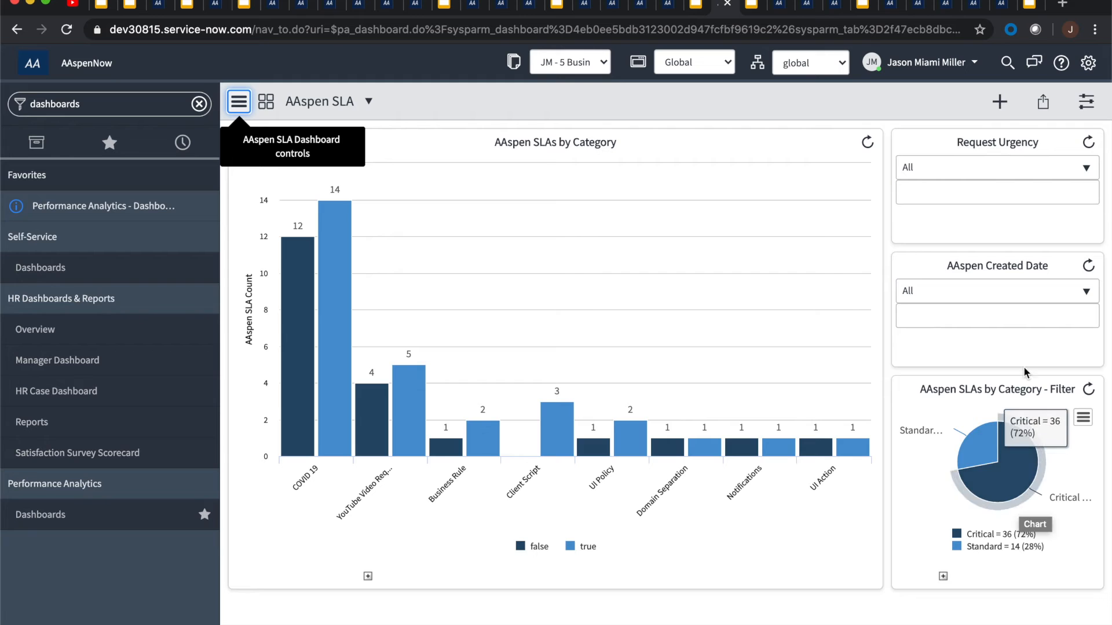
pyautogui.click(581, 17)
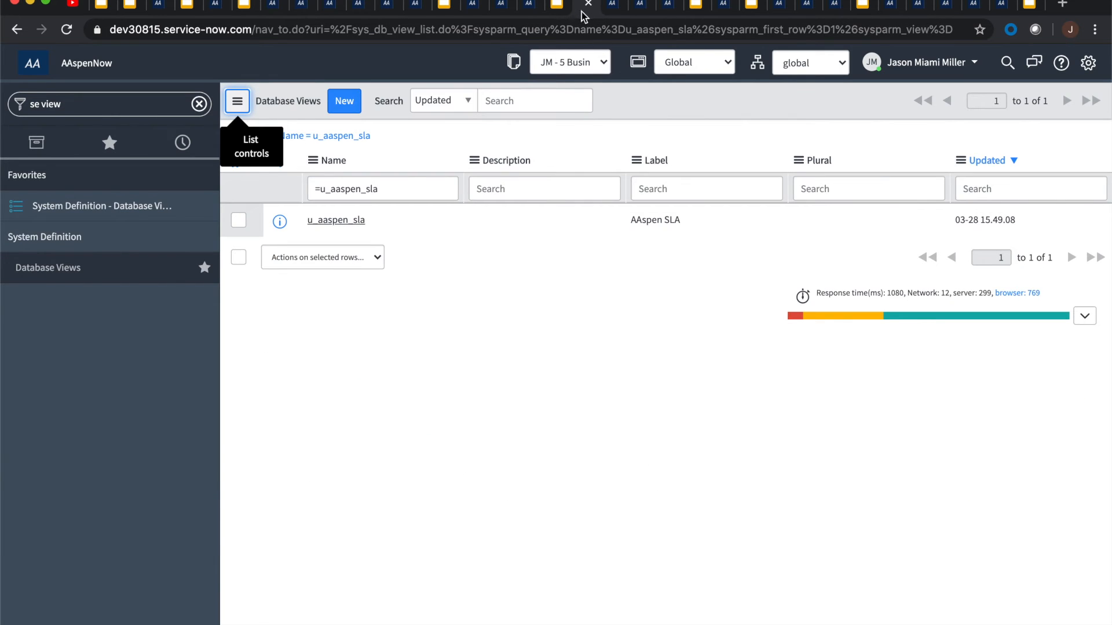
pyautogui.click(612, 16)
pyautogui.click(637, 16)
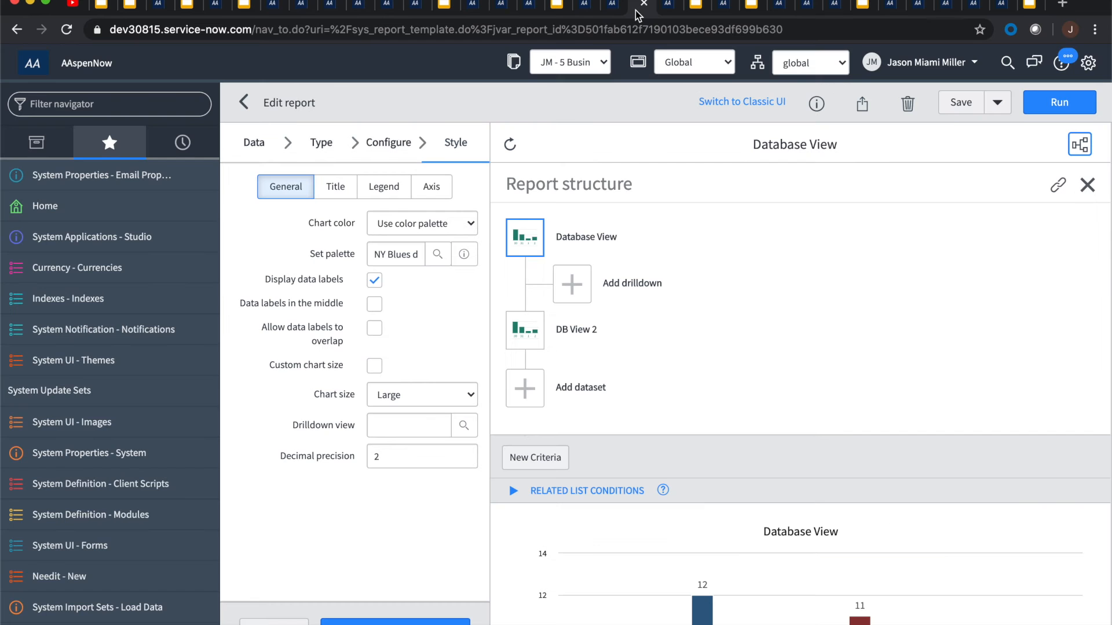
pyautogui.click(322, 151)
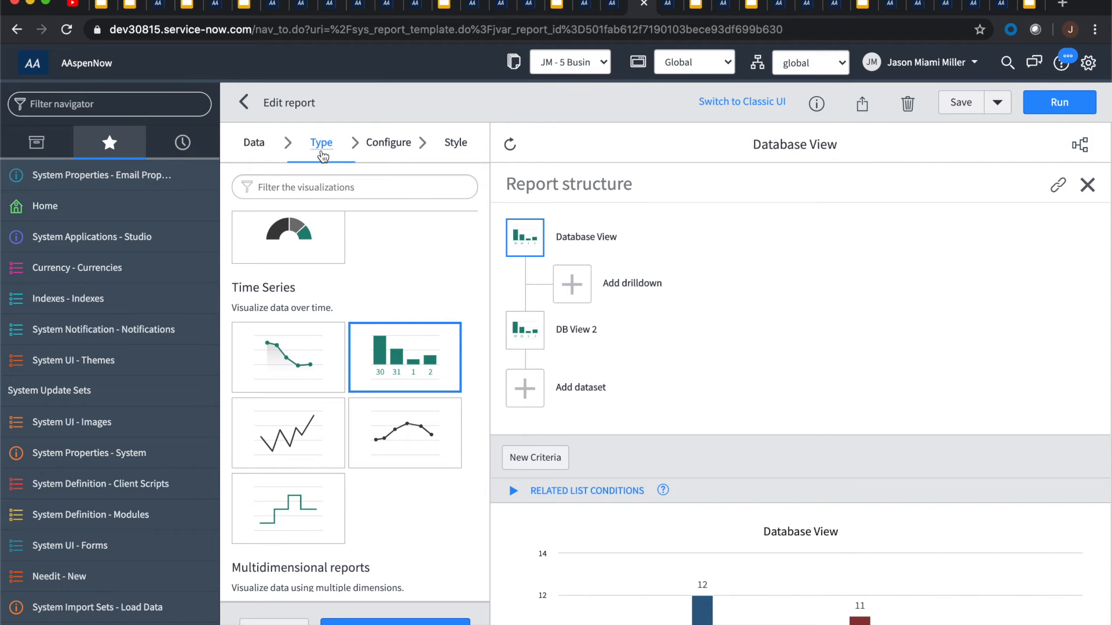
pyautogui.scroll(4, 384, 352)
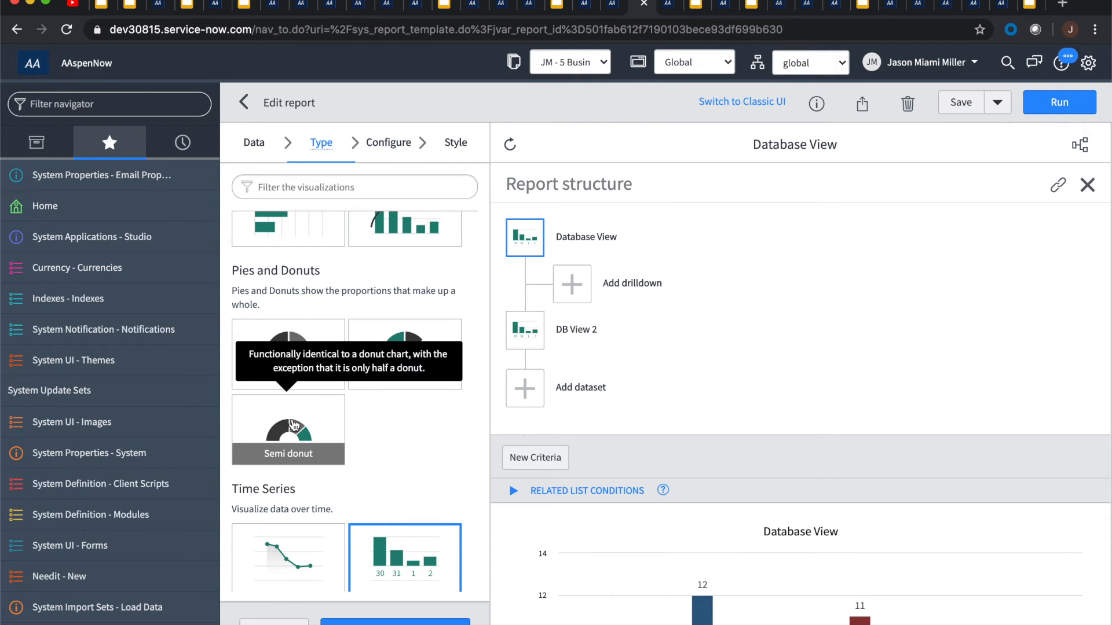
pyautogui.scroll(3, 338, 366)
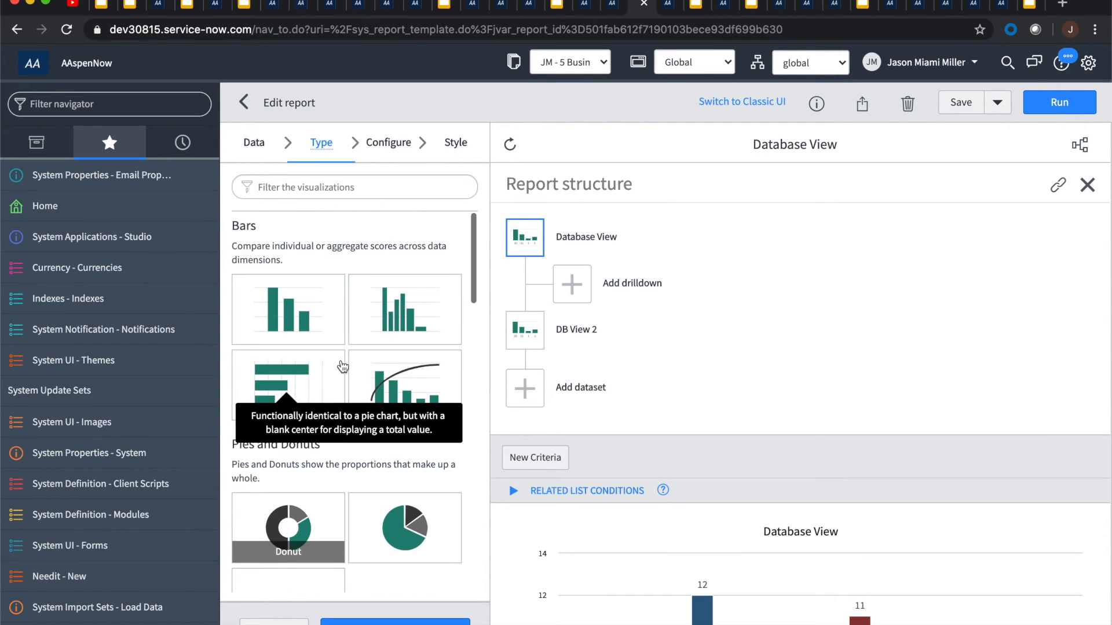
pyautogui.scroll(-5, 347, 362)
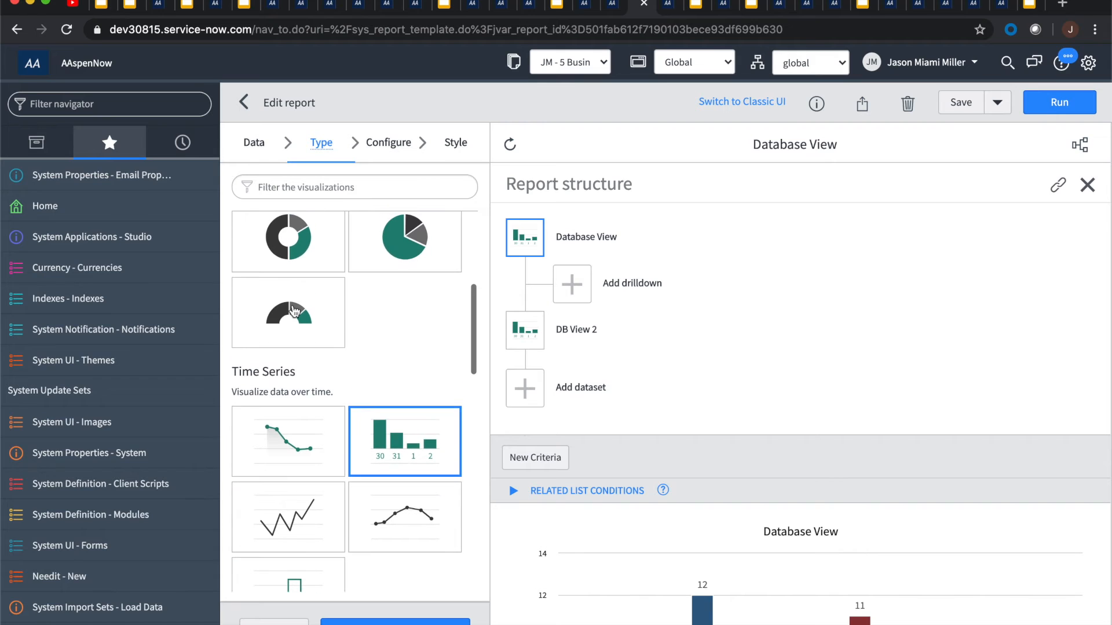
# Return to the AAspen SLA dashboard and exclude Critical in the AAspen SLAs by Category - Filter pie chart, keeping only Standard.
pyautogui.click(723, 7)
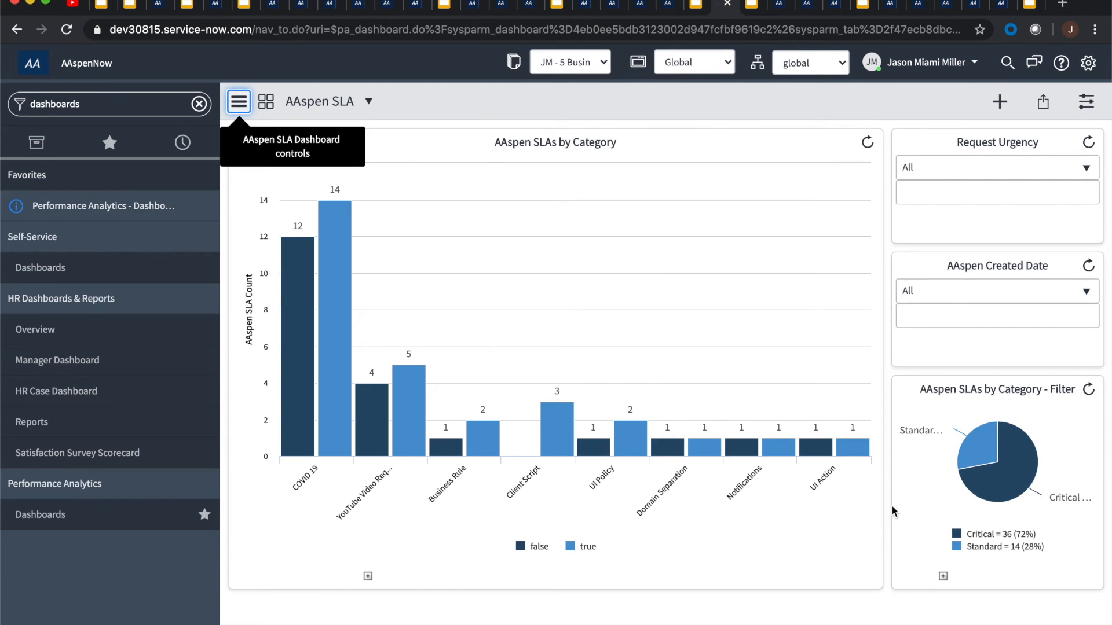
pyautogui.moveTo(1020, 478)
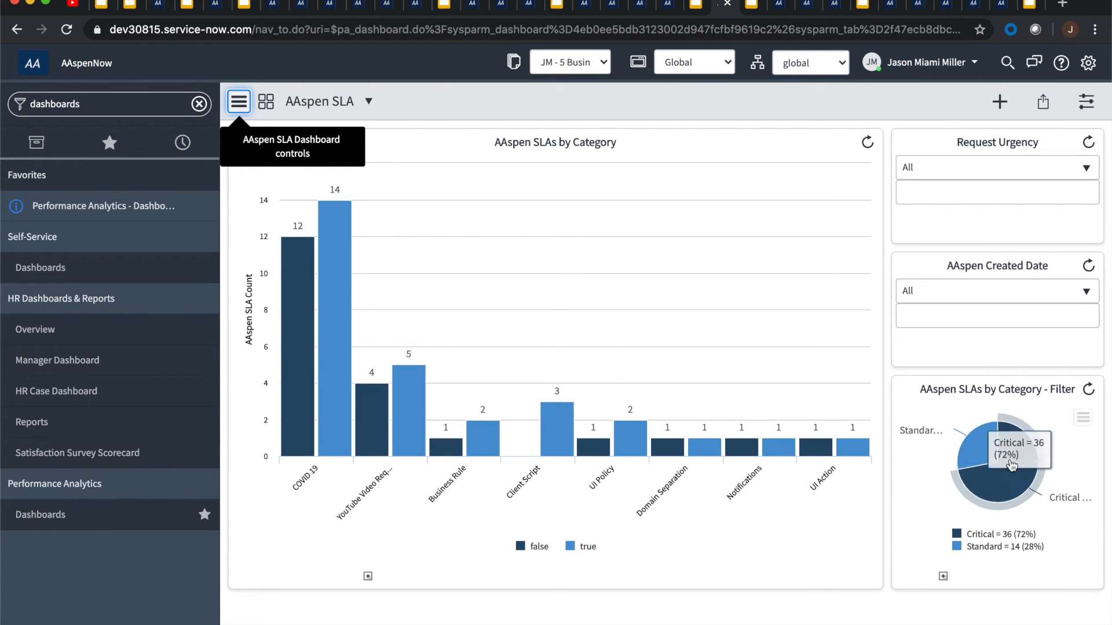
pyautogui.click(991, 540)
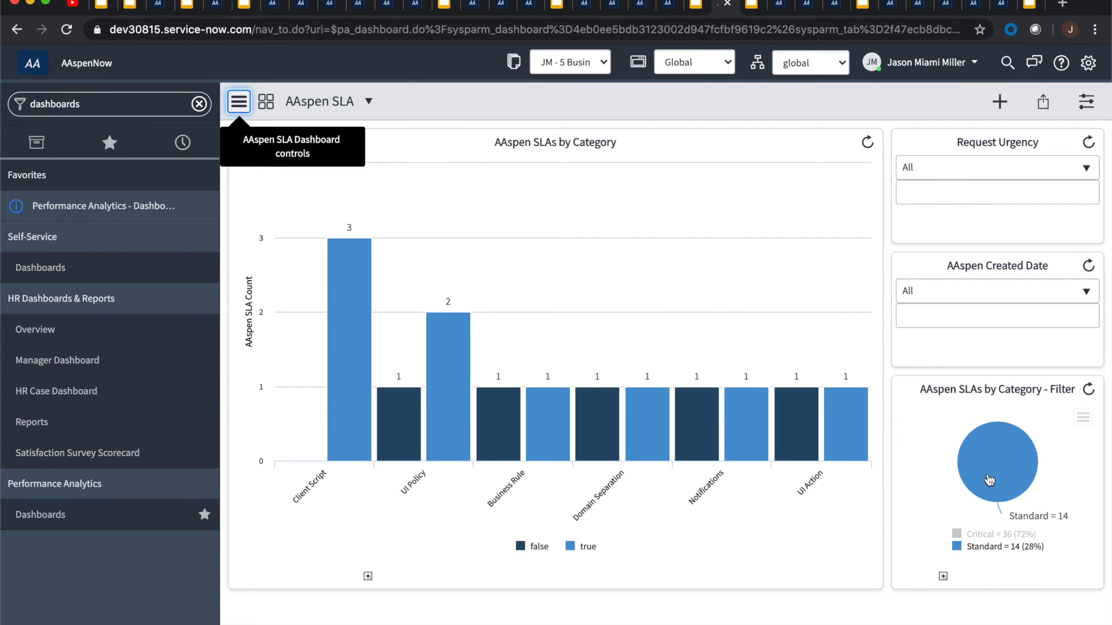
pyautogui.moveTo(965, 476)
# Put the dashboard in edit mode and check the interactivity settings of the AAspen SLAs by Category chart and the filter pie chart.
pyautogui.click(997, 109)
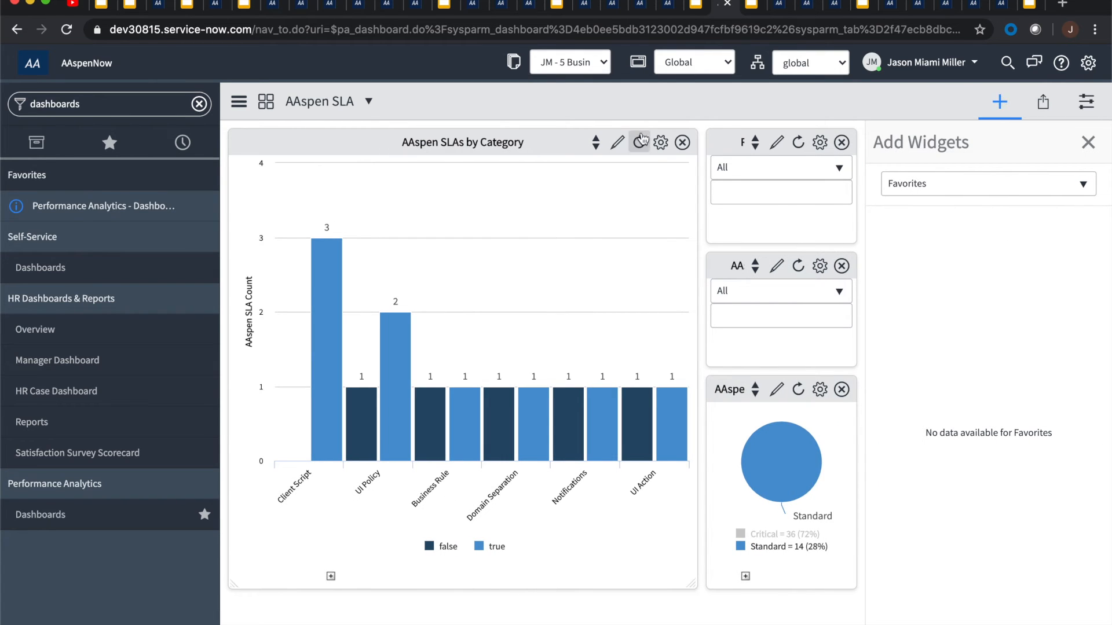
pyautogui.click(660, 147)
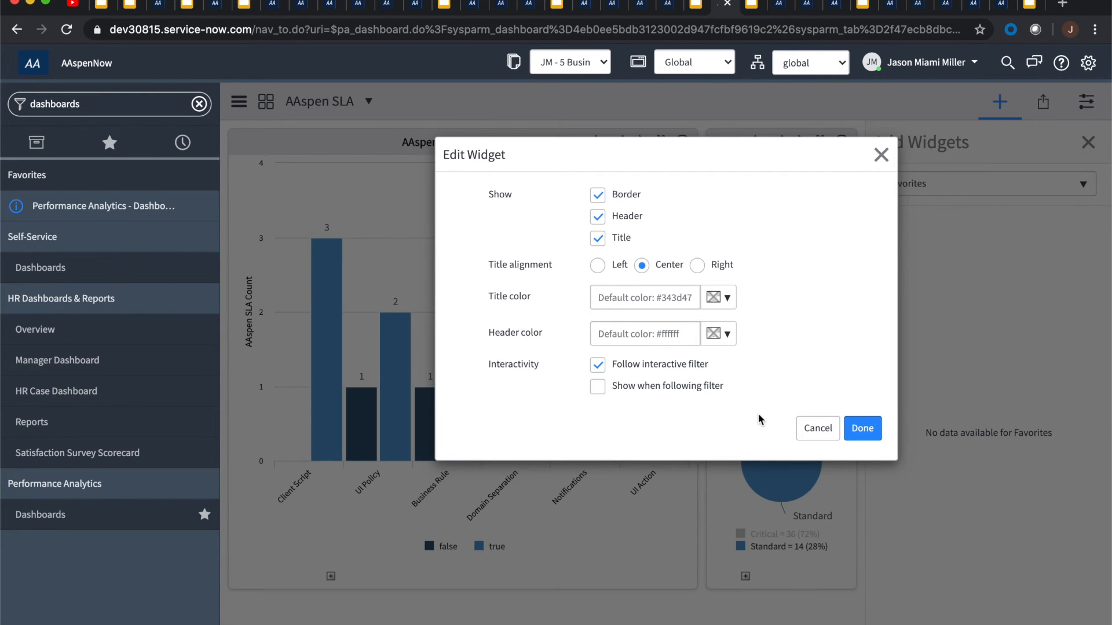
pyautogui.click(817, 428)
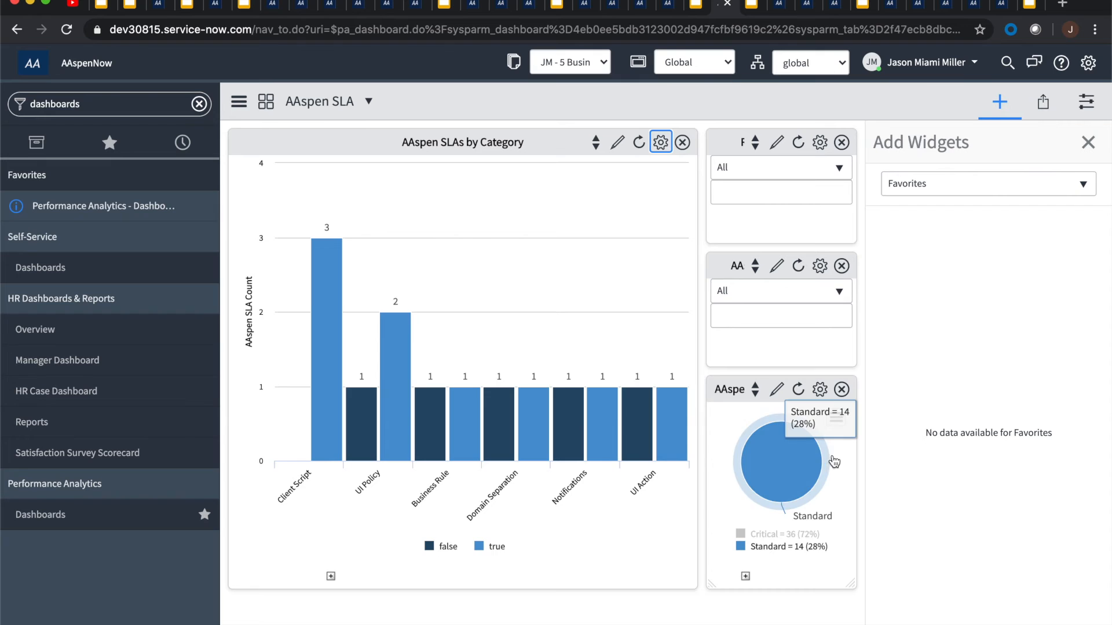
pyautogui.click(820, 390)
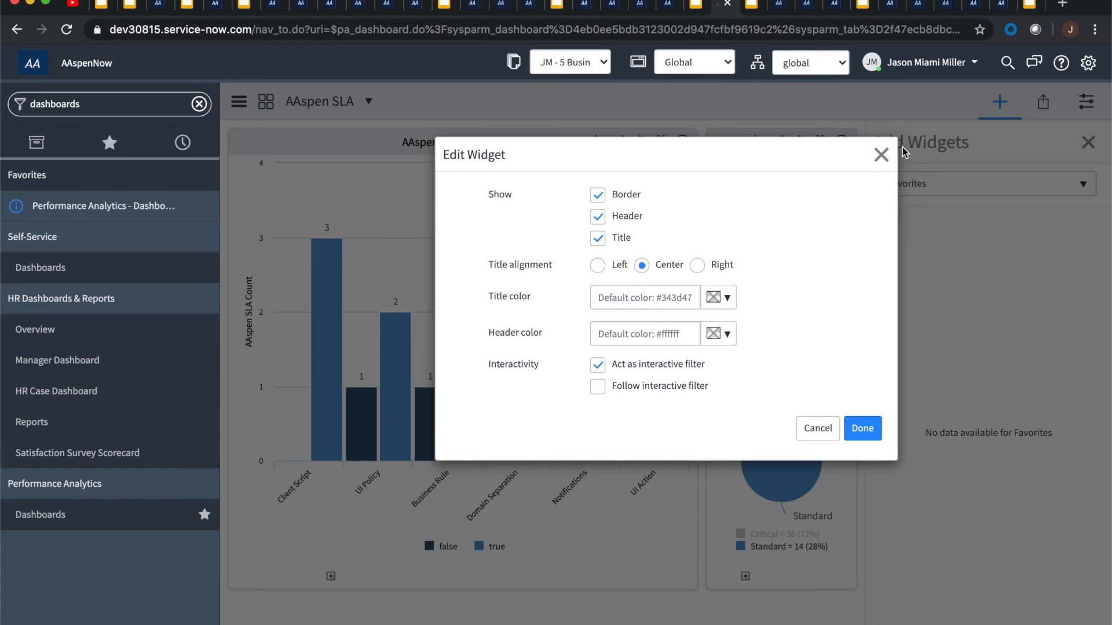
pyautogui.click(881, 156)
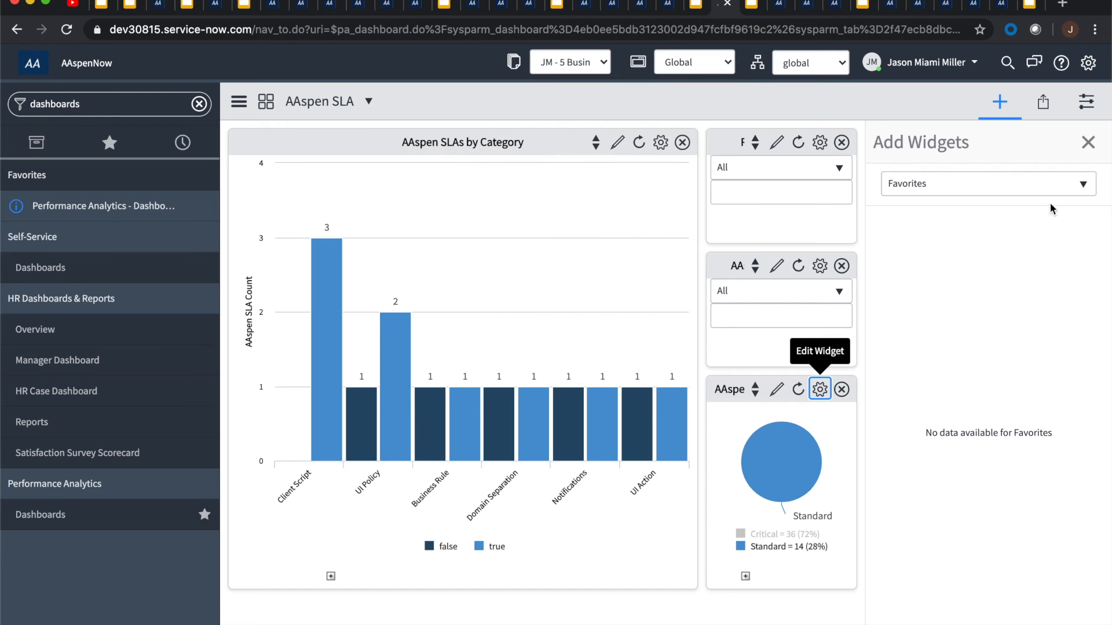
# Leave dashboard edit mode and open the email schedule form for the Database View report.
pyautogui.click(1006, 112)
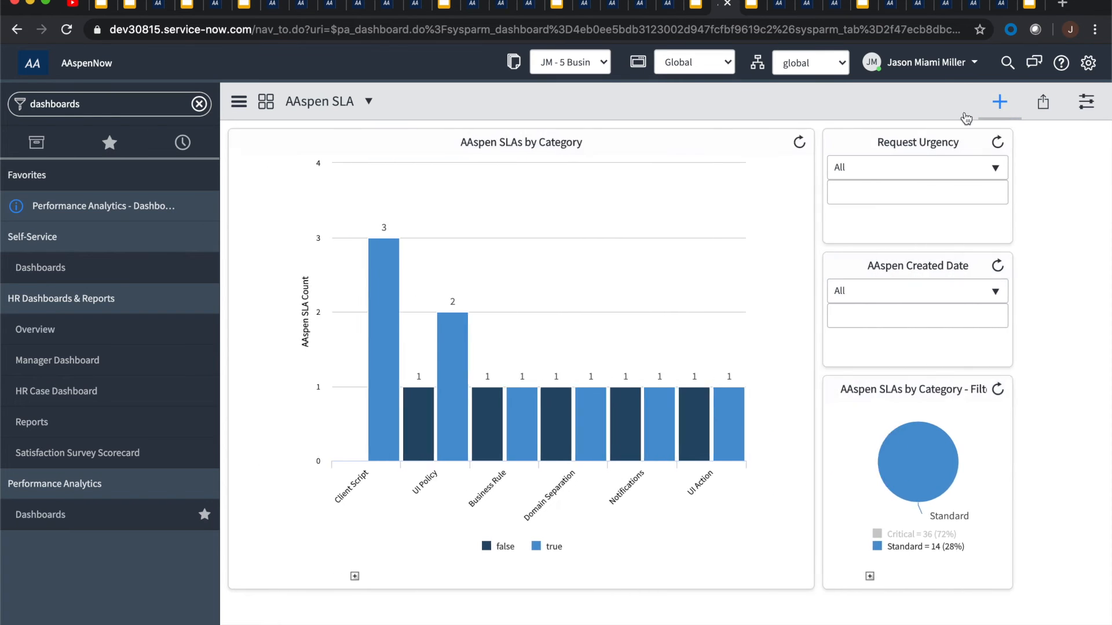
pyautogui.click(754, 5)
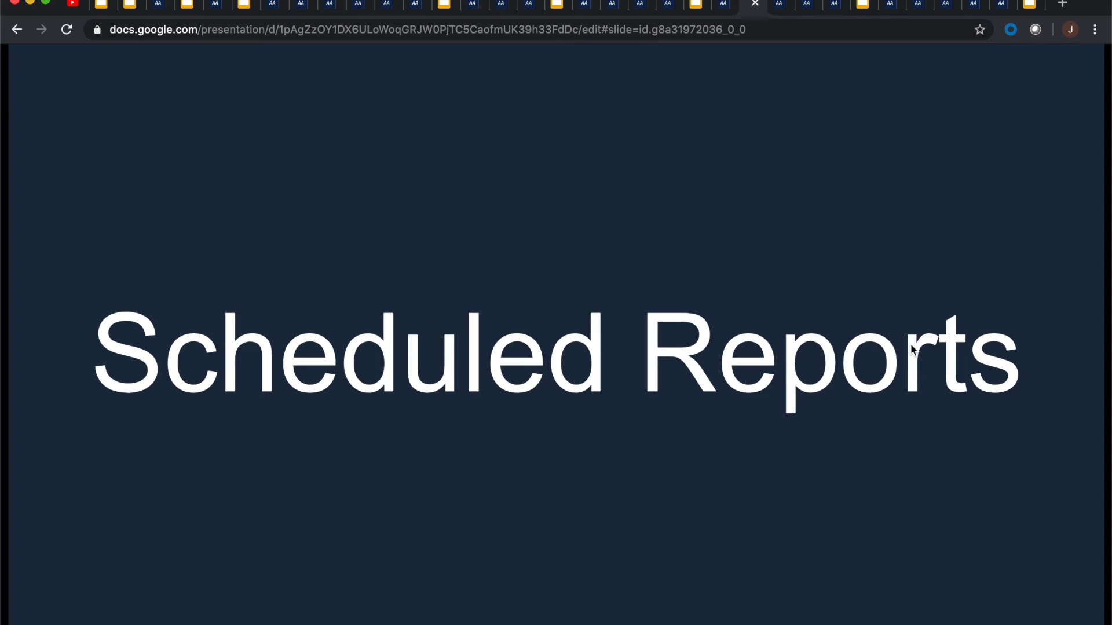
pyautogui.click(776, 9)
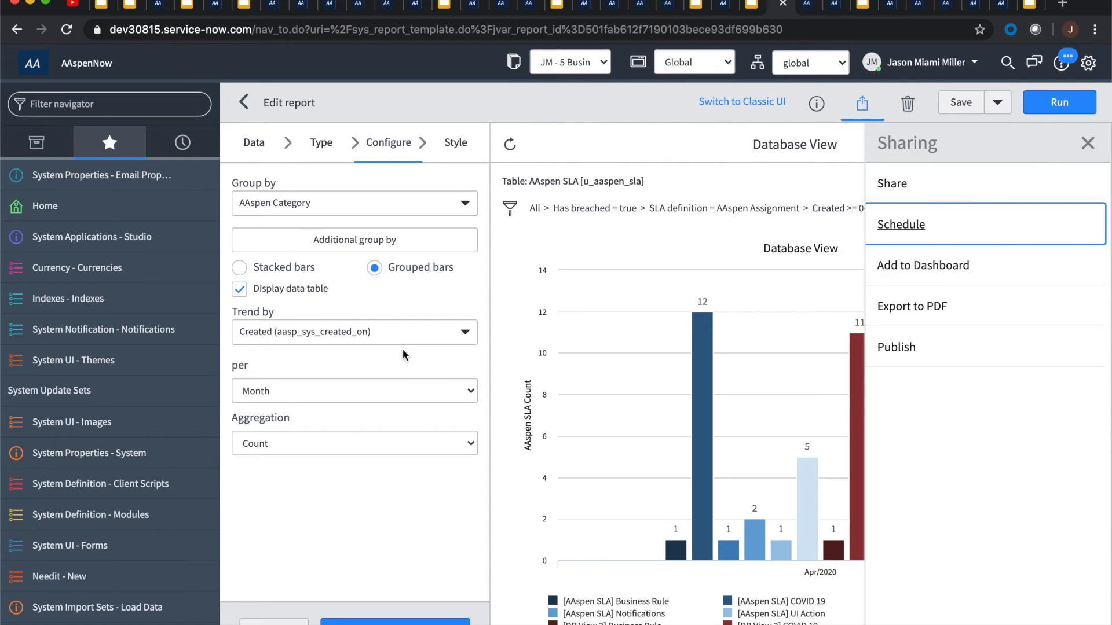
pyautogui.click(913, 231)
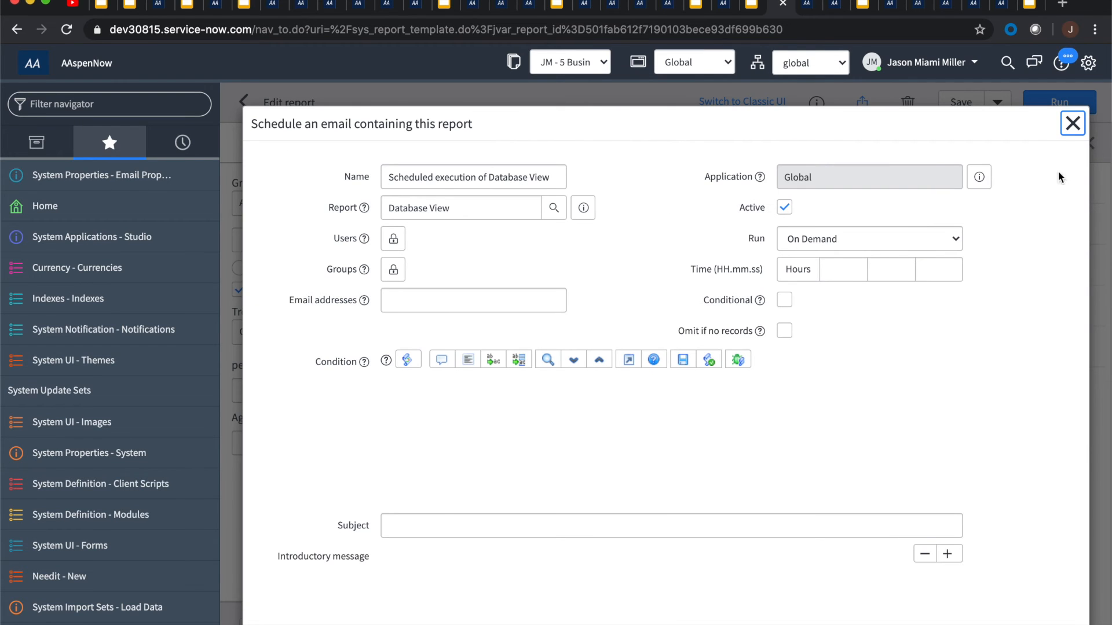
pyautogui.click(1073, 123)
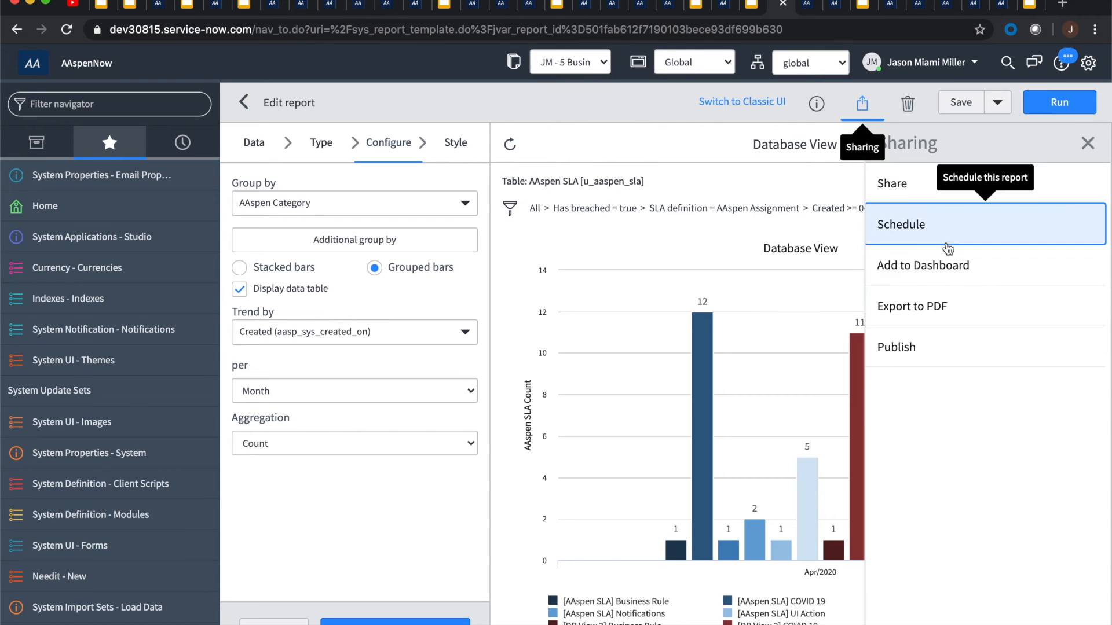
pyautogui.click(906, 237)
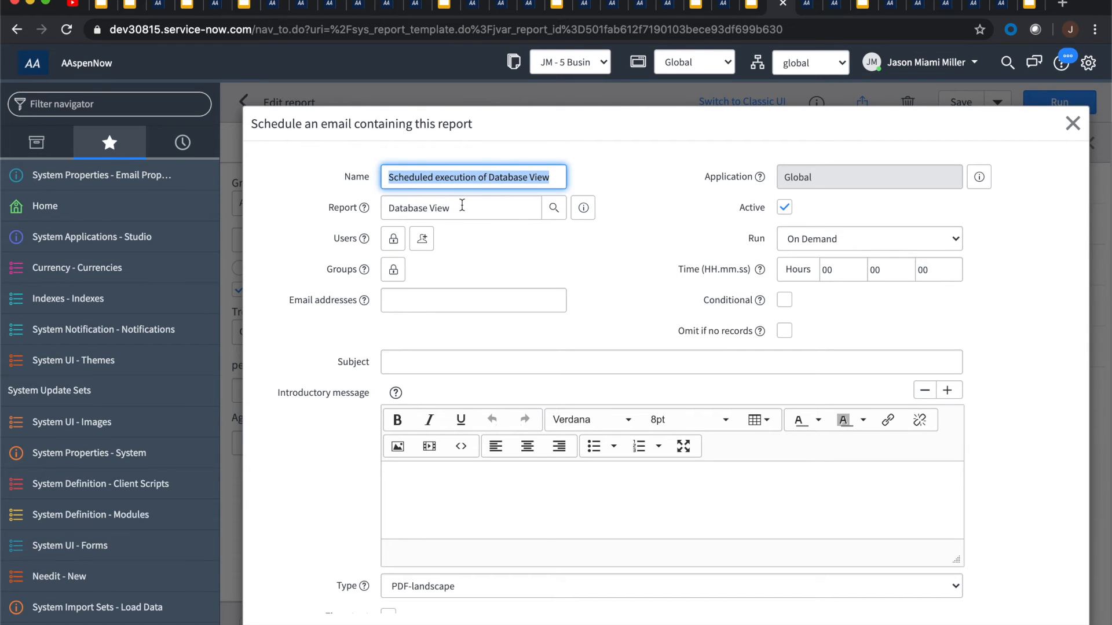
# Review the schedule form's report and recipient fields and the frequency options available for Run.
pyautogui.scroll(-2, 291, 231)
pyautogui.scroll(1, 292, 231)
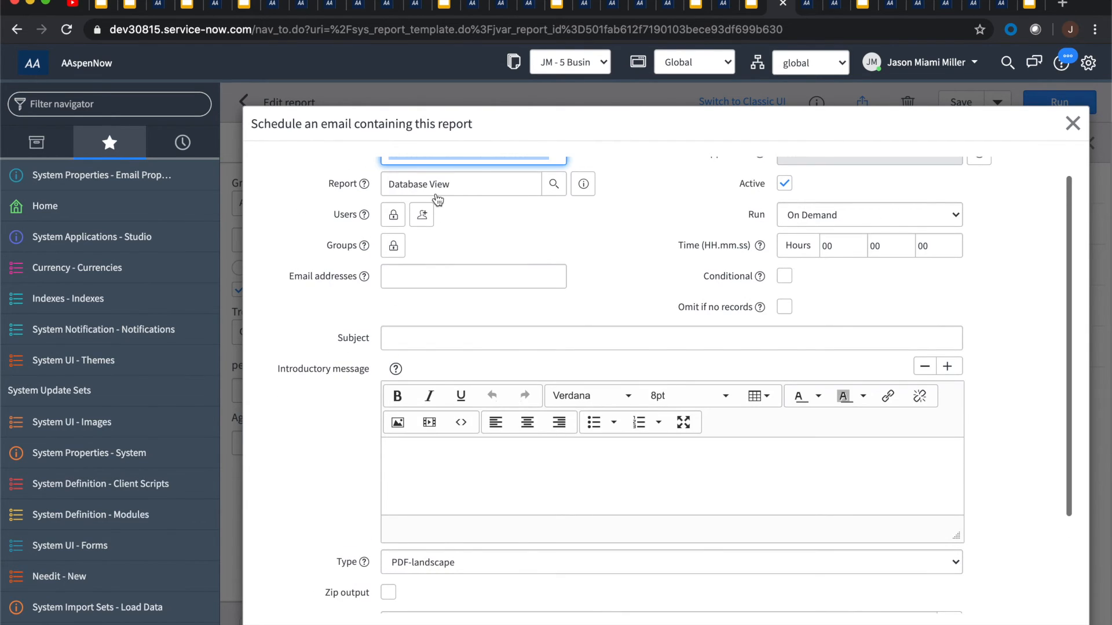
pyautogui.scroll(1, 485, 184)
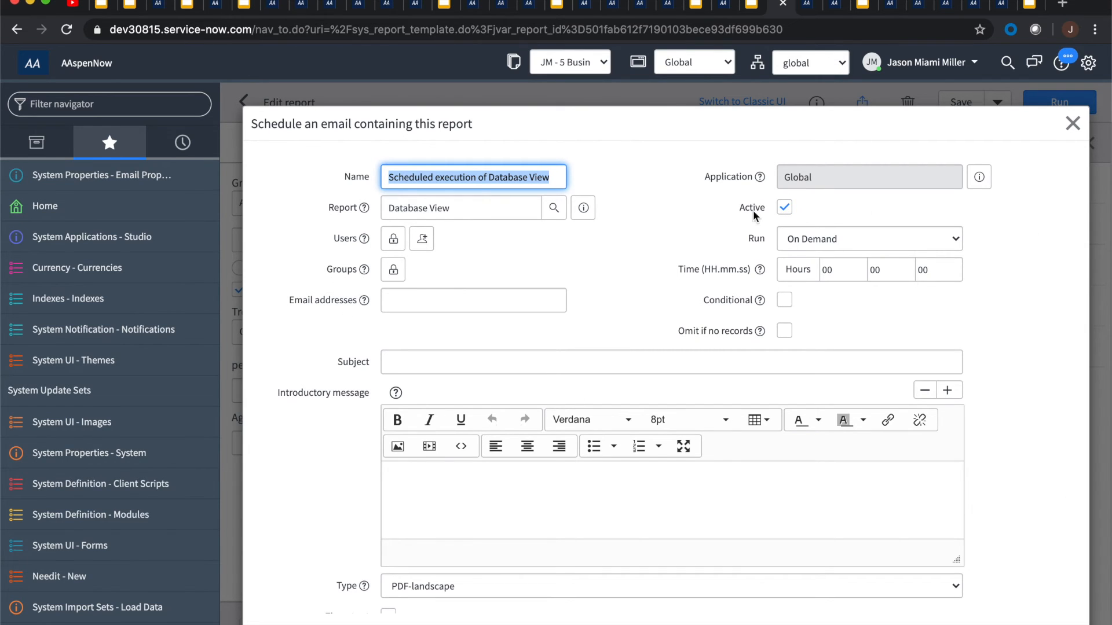
pyautogui.scroll(-1, 738, 237)
pyautogui.click(814, 185)
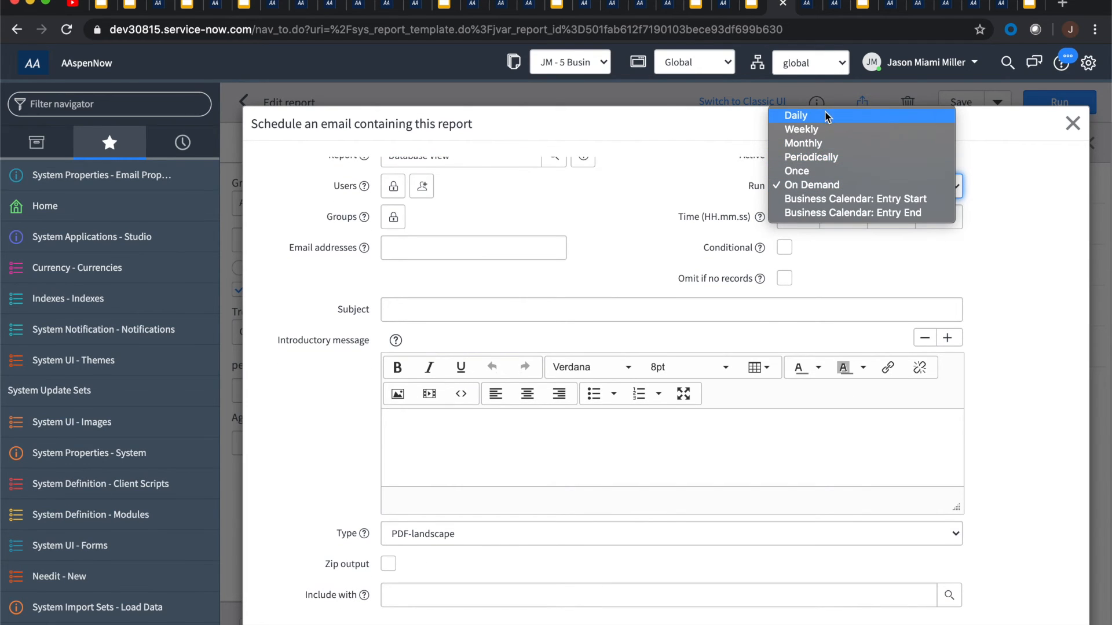
pyautogui.click(666, 171)
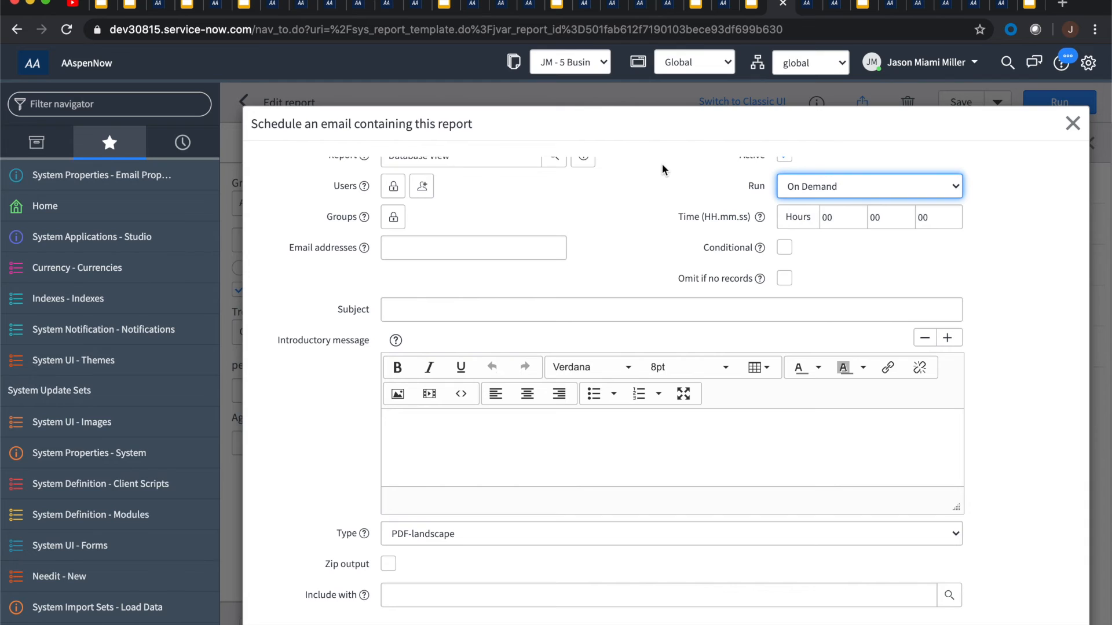
pyautogui.scroll(1, 805, 255)
pyautogui.click(806, 246)
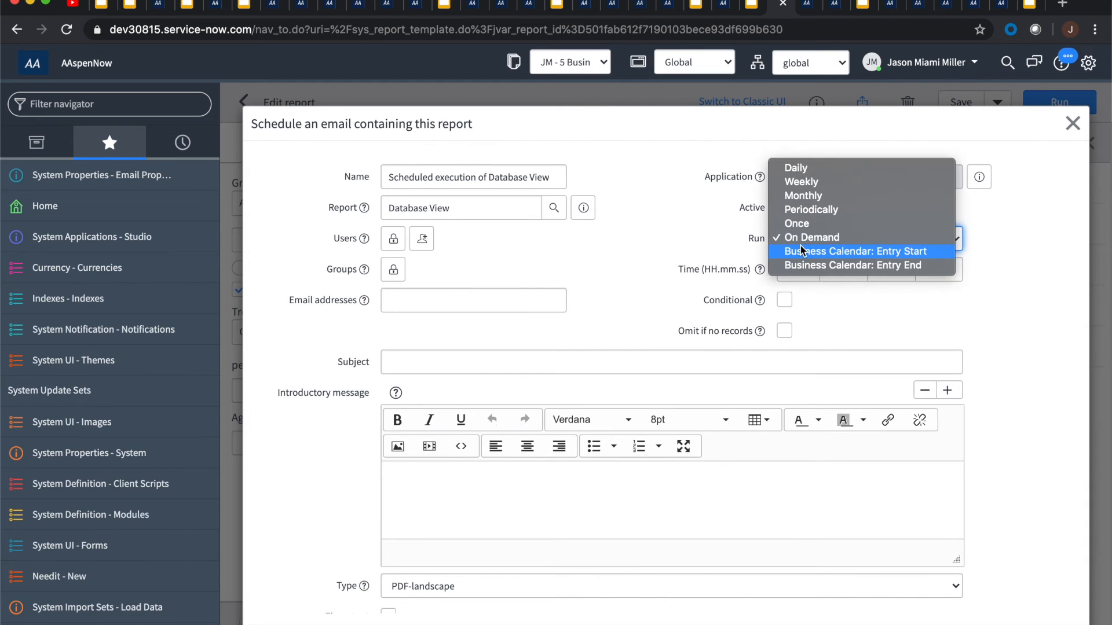
pyautogui.click(684, 224)
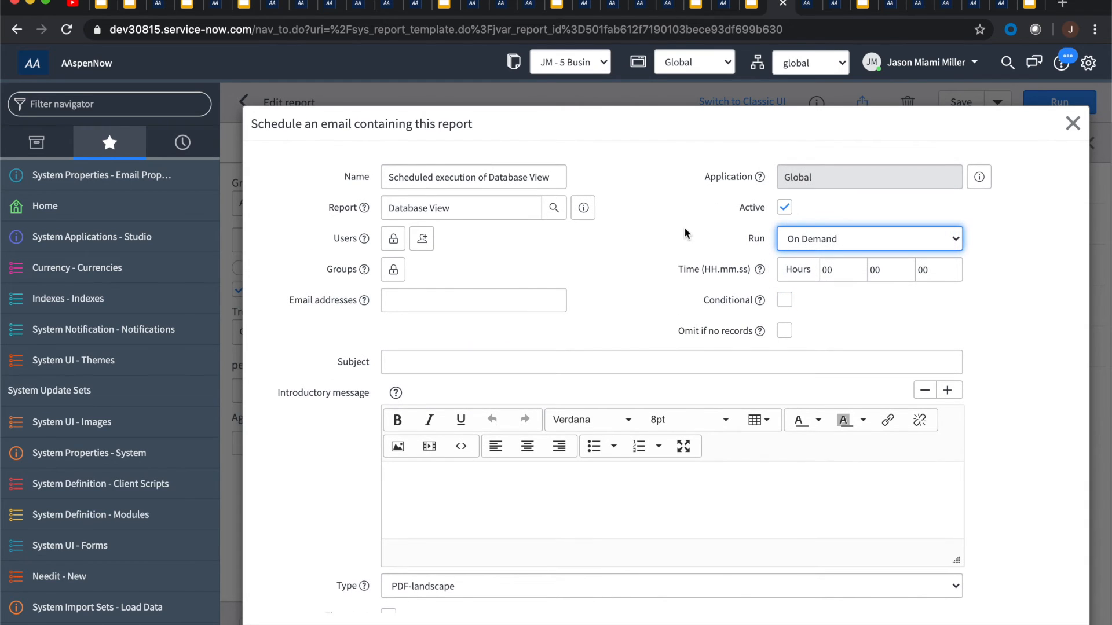
# Turn on Conditional to inspect the Condition script field, and turn it off again.
pyautogui.scroll(-2, 700, 256)
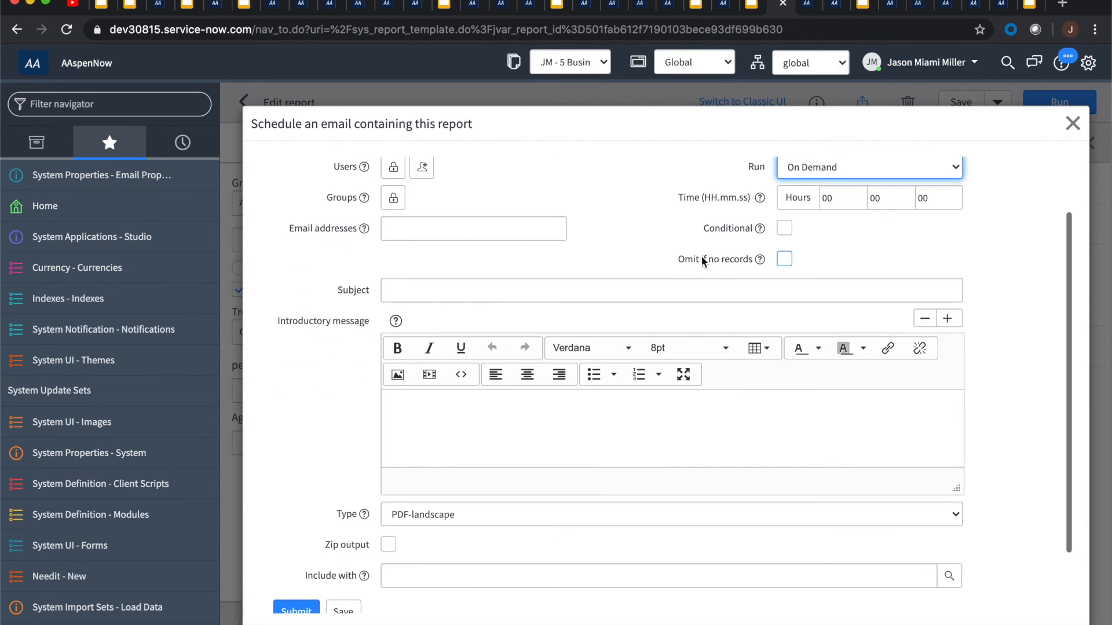
pyautogui.click(785, 228)
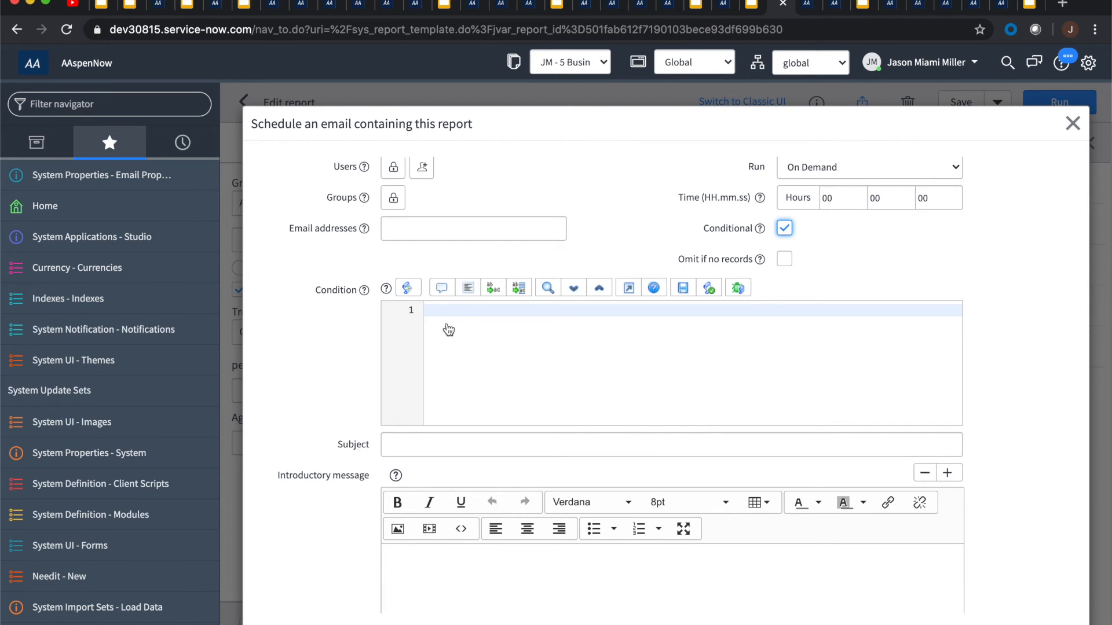
pyautogui.click(785, 229)
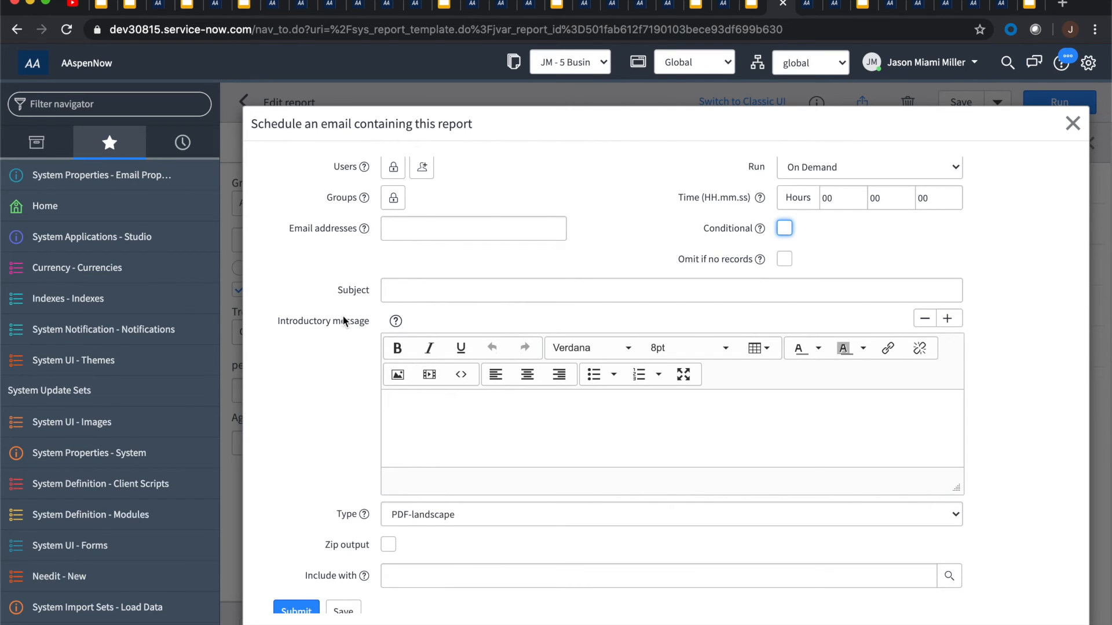
# Examine the introductory message editor and the available output types for the scheduled email.
pyautogui.click(492, 417)
pyautogui.scroll(-3, 311, 422)
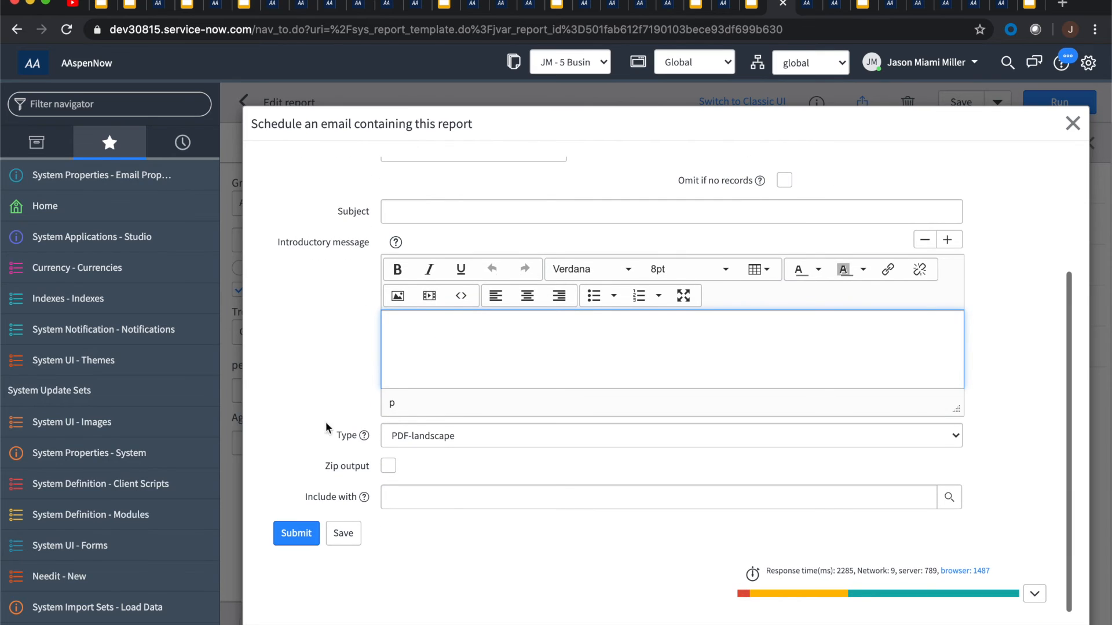
pyautogui.click(420, 440)
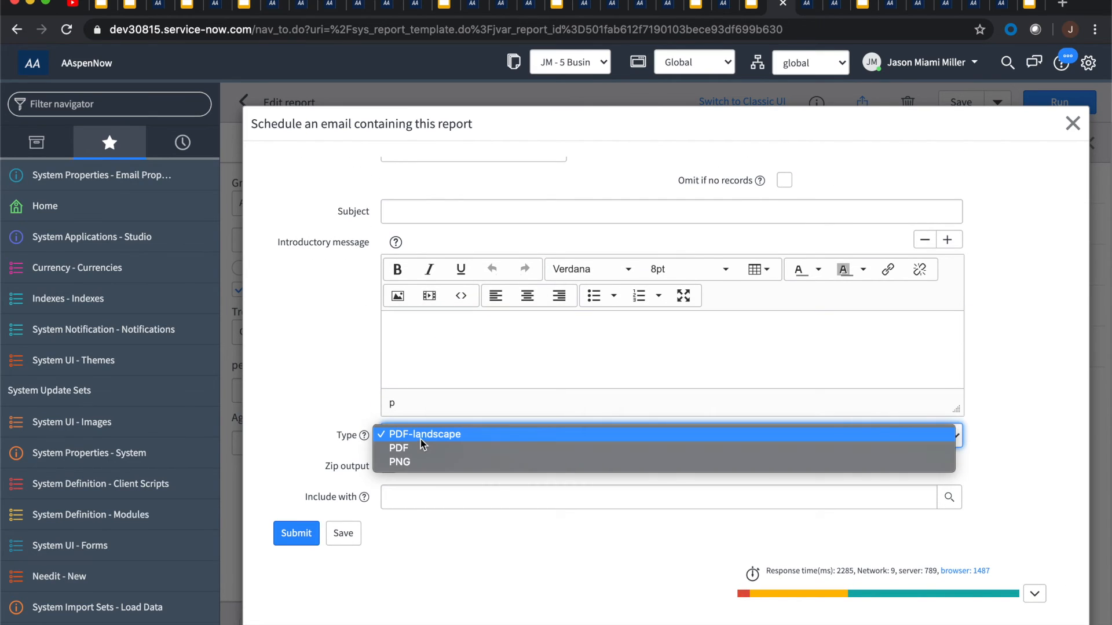
pyautogui.click(317, 443)
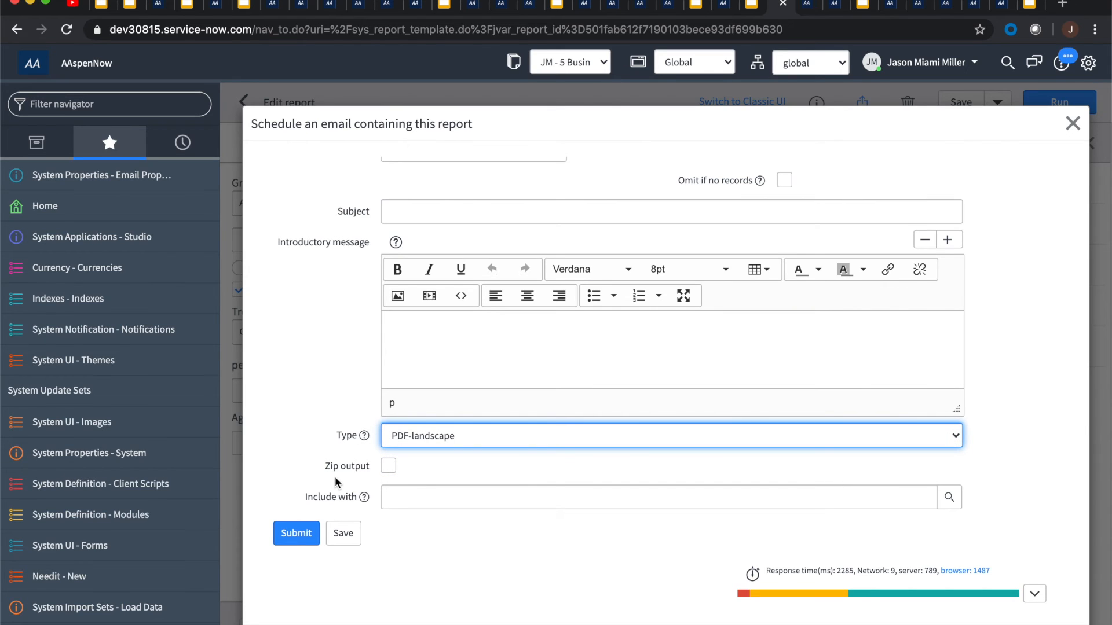
# Include the schedule with the recently selected scheduled report, and close the form without submitting it.
pyautogui.click(400, 498)
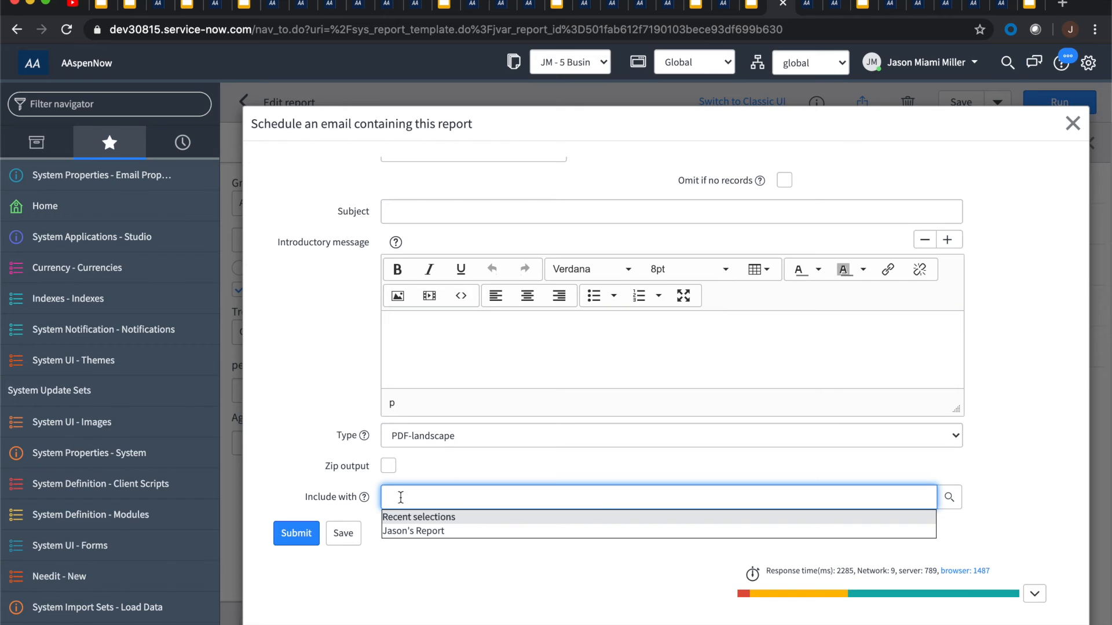
pyautogui.click(487, 532)
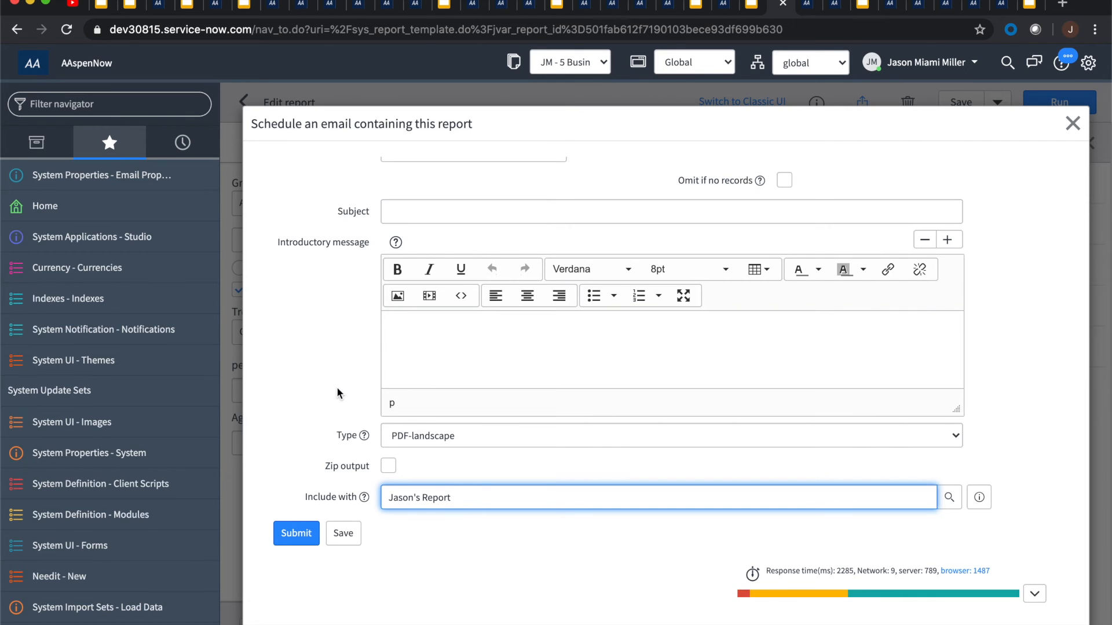
pyautogui.scroll(2, 336, 389)
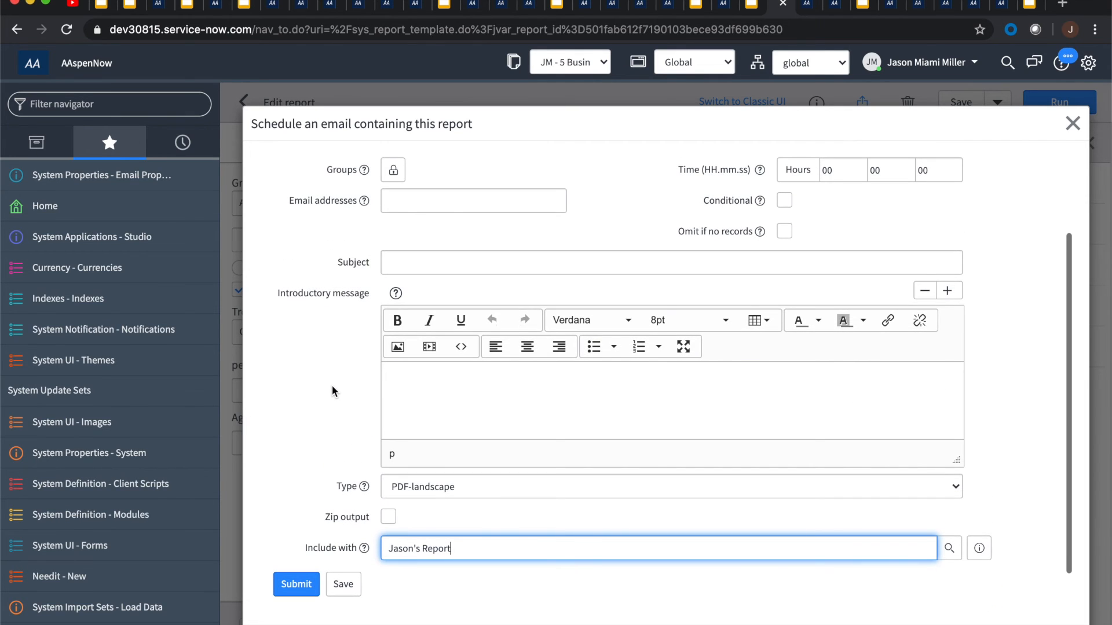
pyautogui.scroll(4, 331, 385)
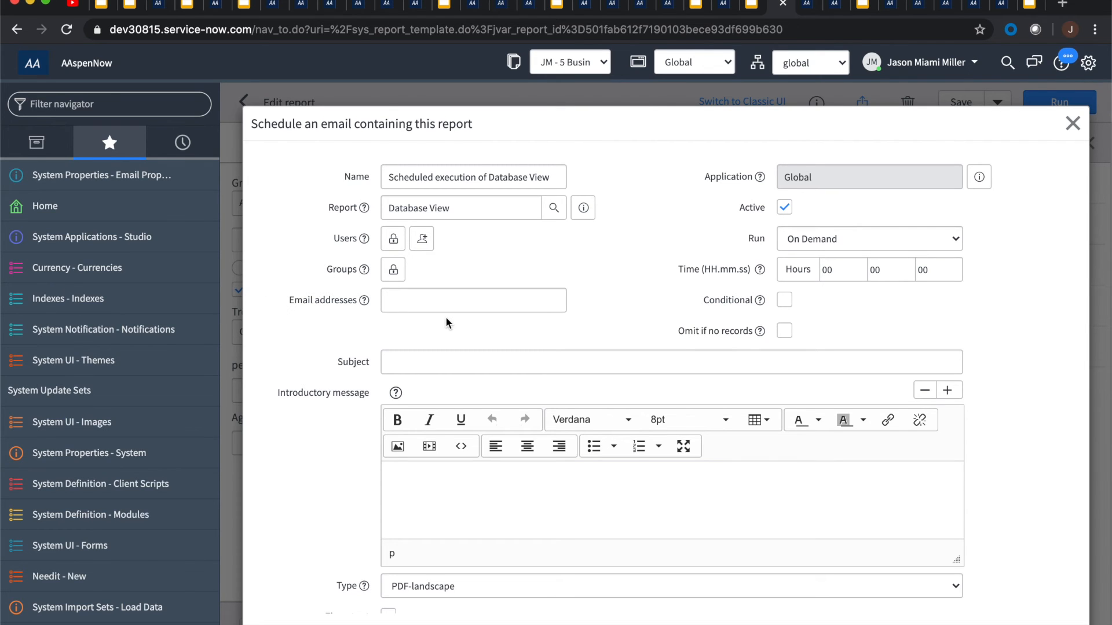
pyautogui.click(1072, 124)
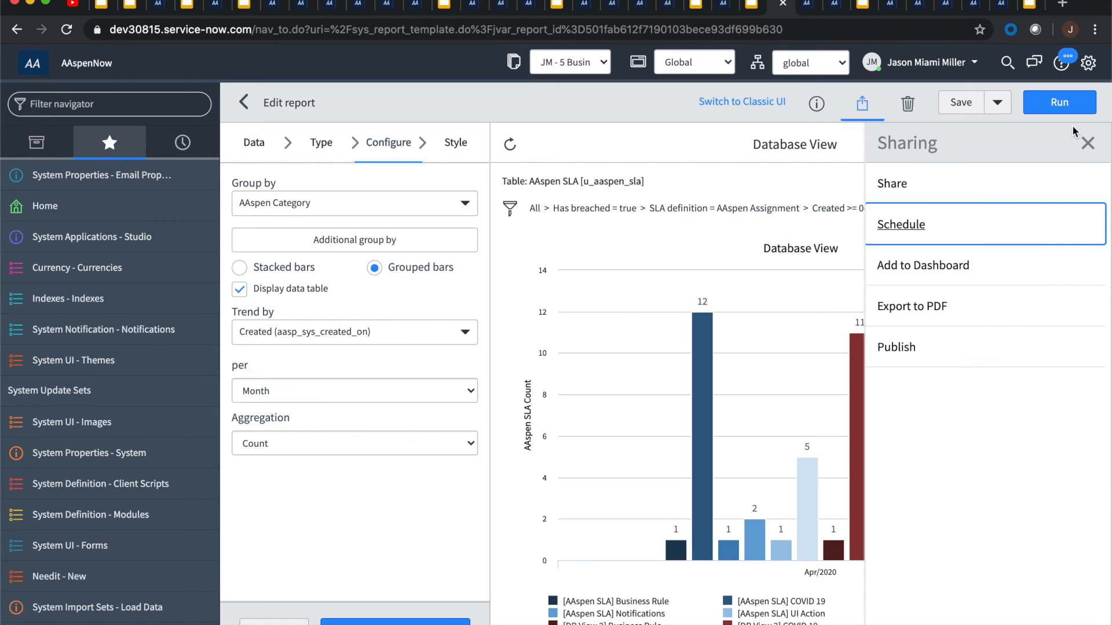
# Refresh the Scheduled Email of Reports list and sort it by Updated in descending order.
pyautogui.click(809, 10)
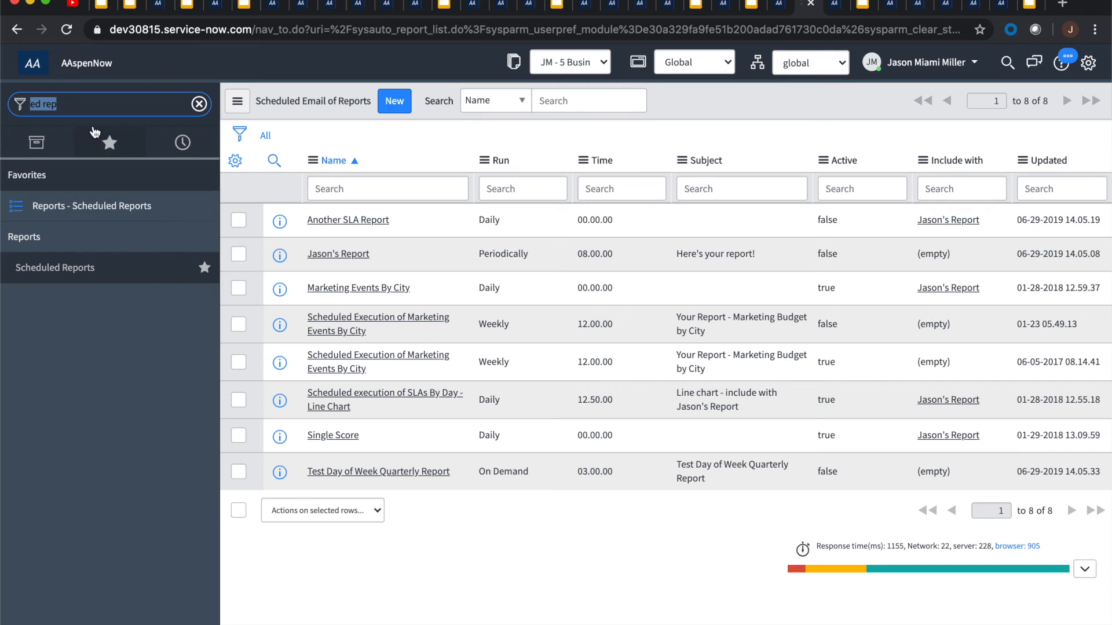
pyautogui.click(44, 110)
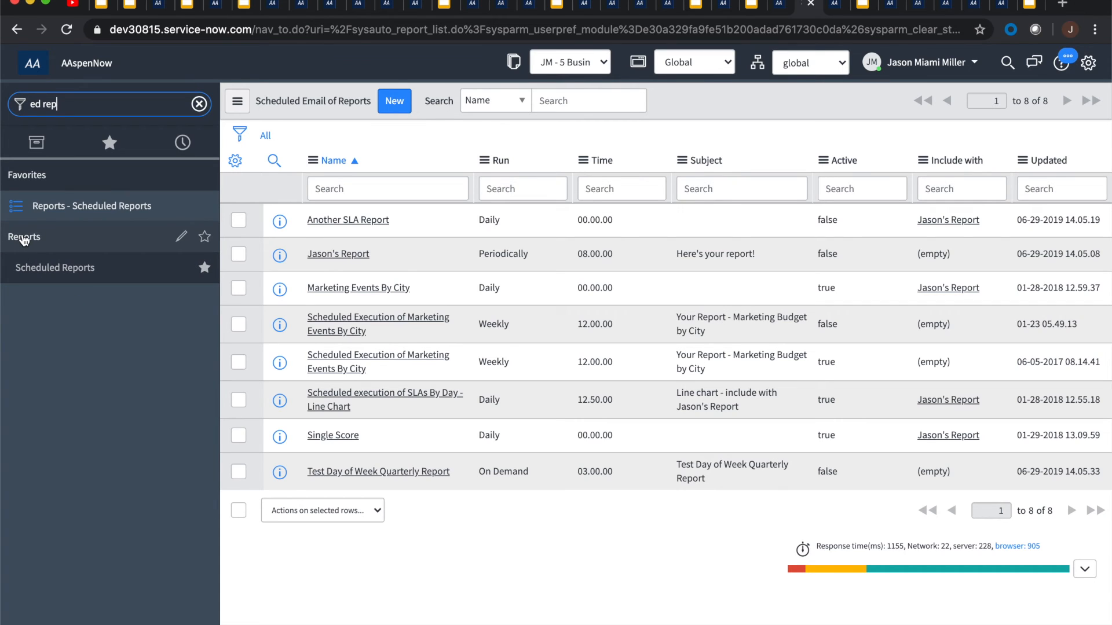
pyautogui.rightClick(731, 95)
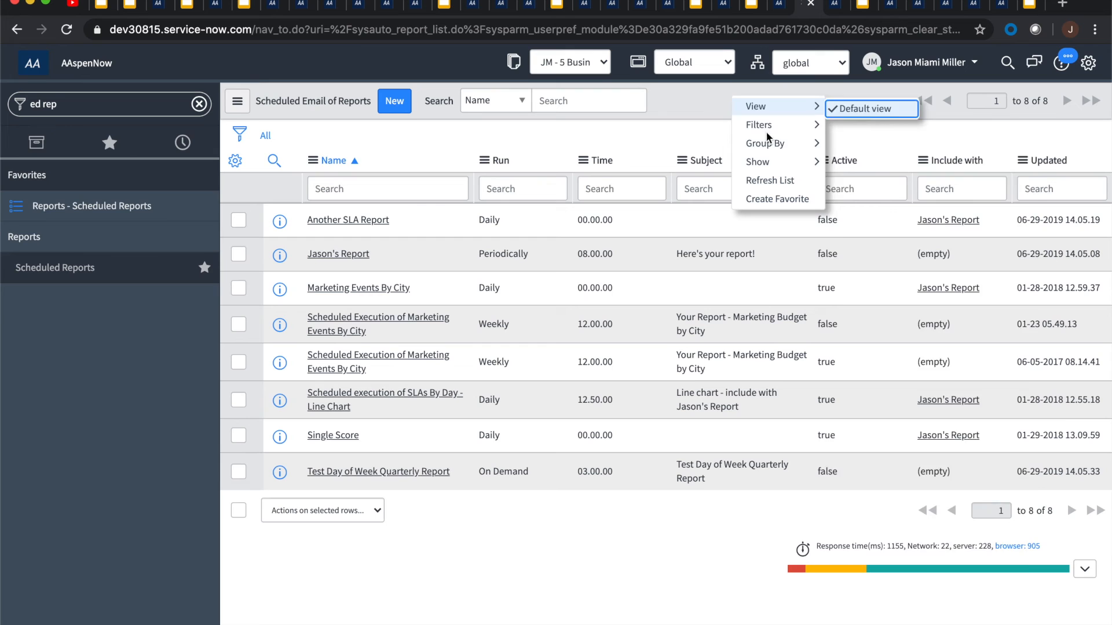
pyautogui.click(769, 180)
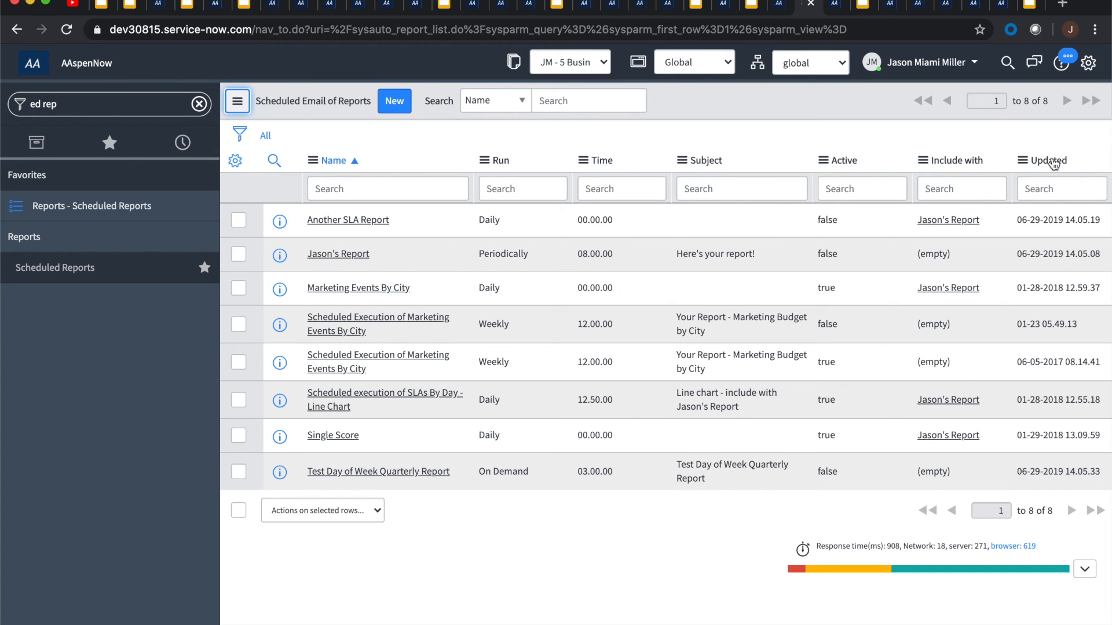
pyautogui.click(1051, 161)
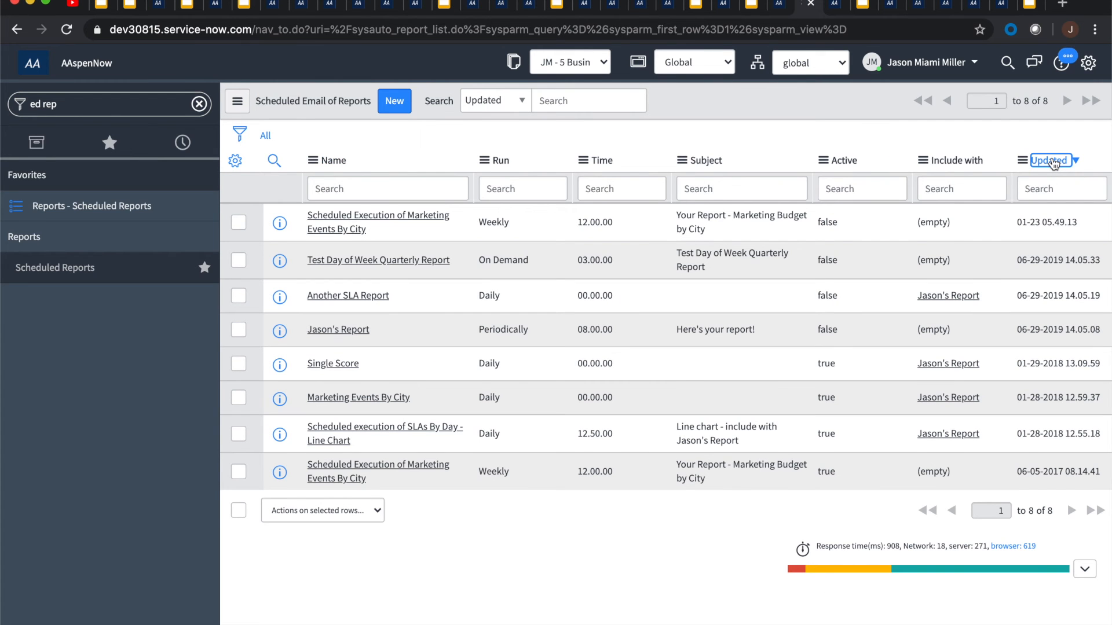
pyautogui.click(1050, 162)
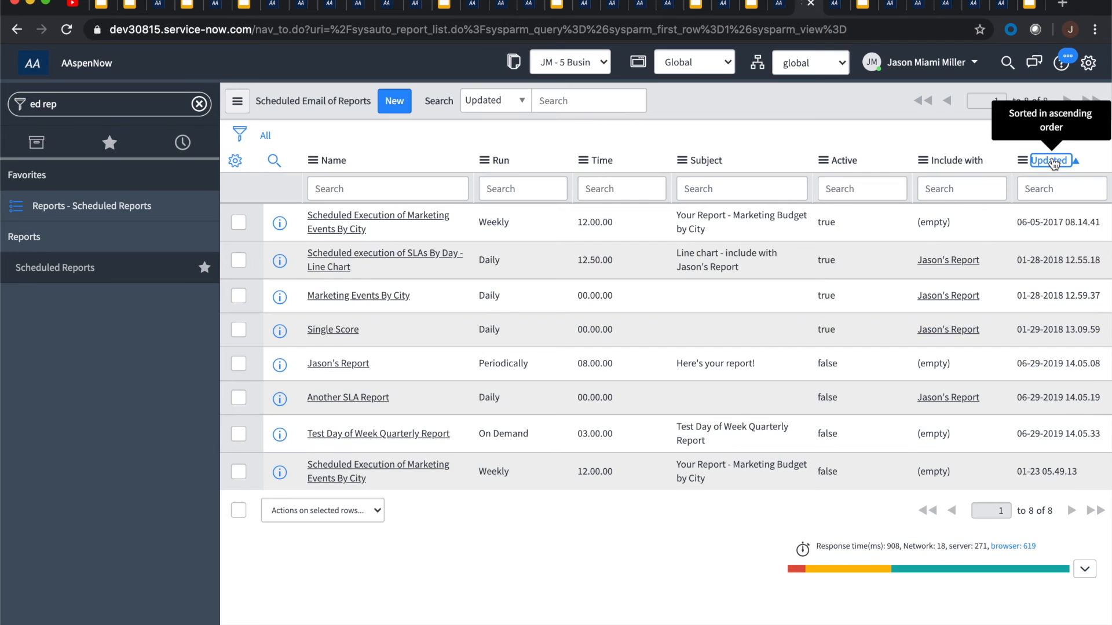
pyautogui.click(1051, 161)
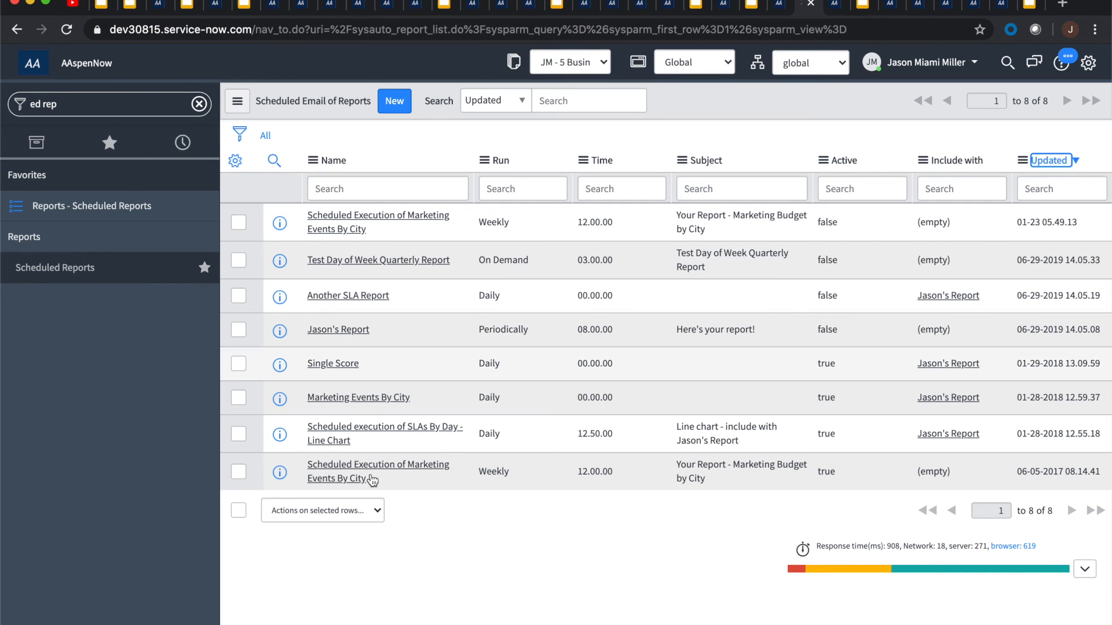
# Open the Another SLA Report schedule in a new tab and check the form's configuration options.
pyautogui.keyDown('super'); pyautogui.click(347, 335); pyautogui.keyUp('super')
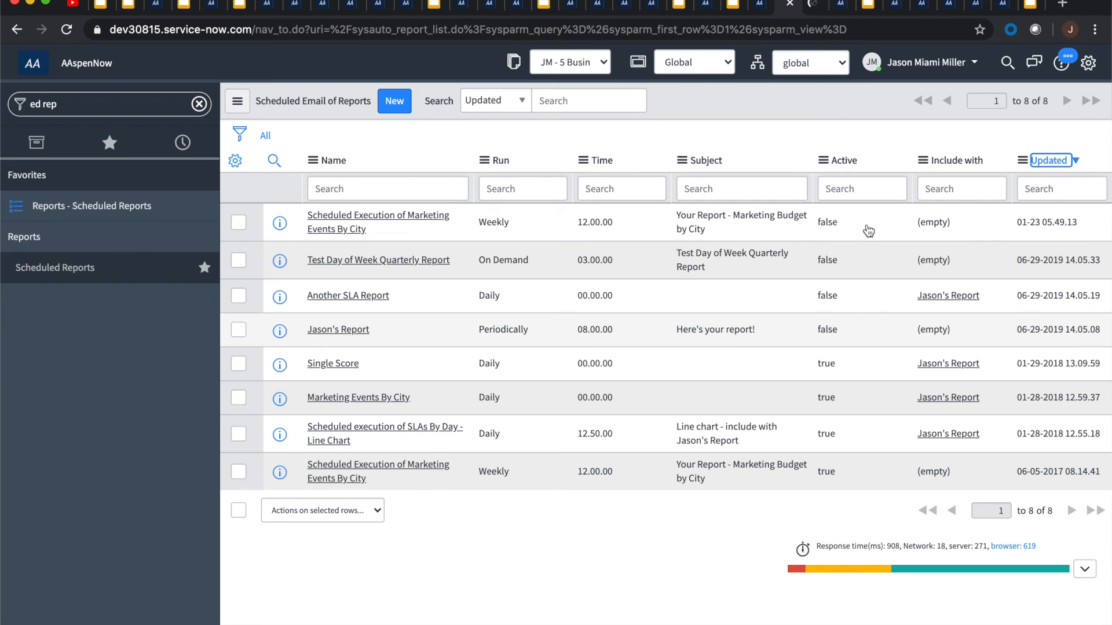
pyautogui.click(842, 11)
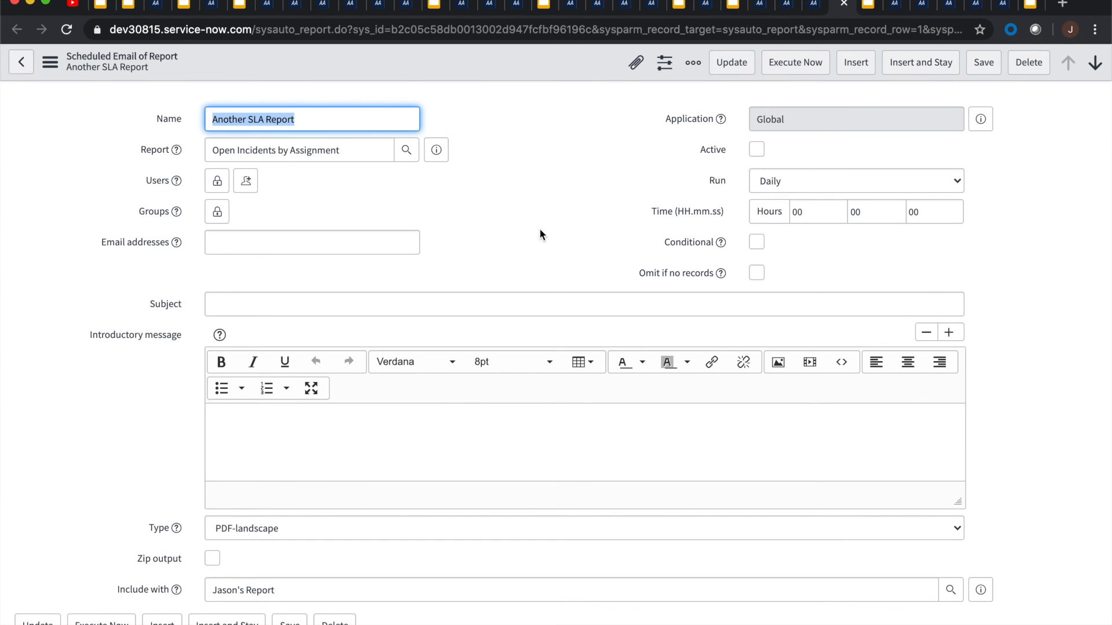
pyautogui.rightClick(526, 63)
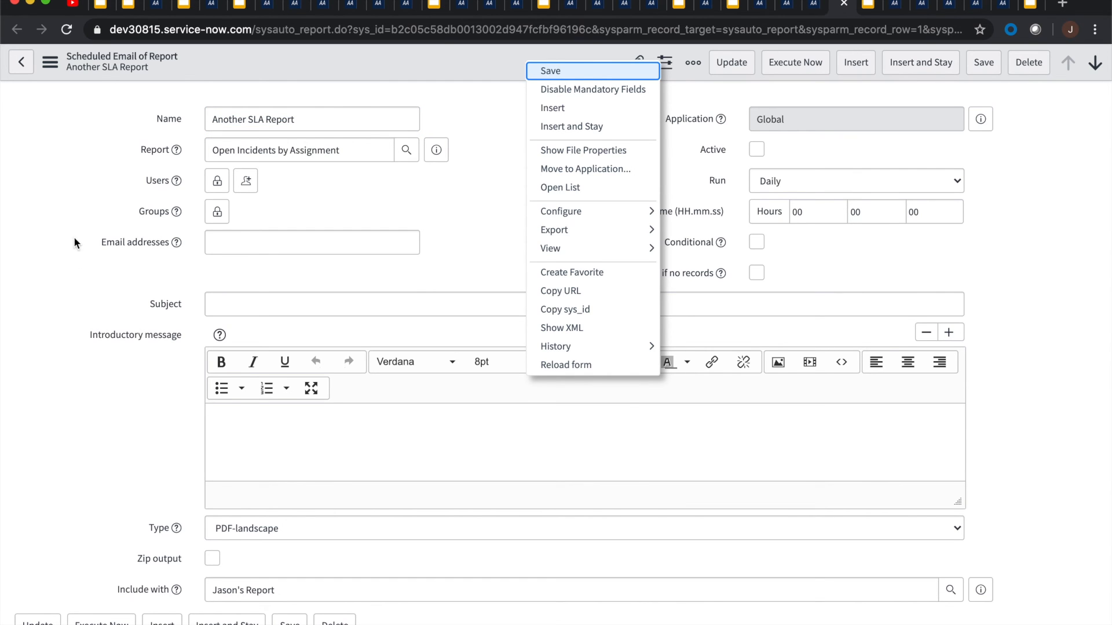
pyautogui.moveTo(570, 230)
pyautogui.moveTo(570, 210)
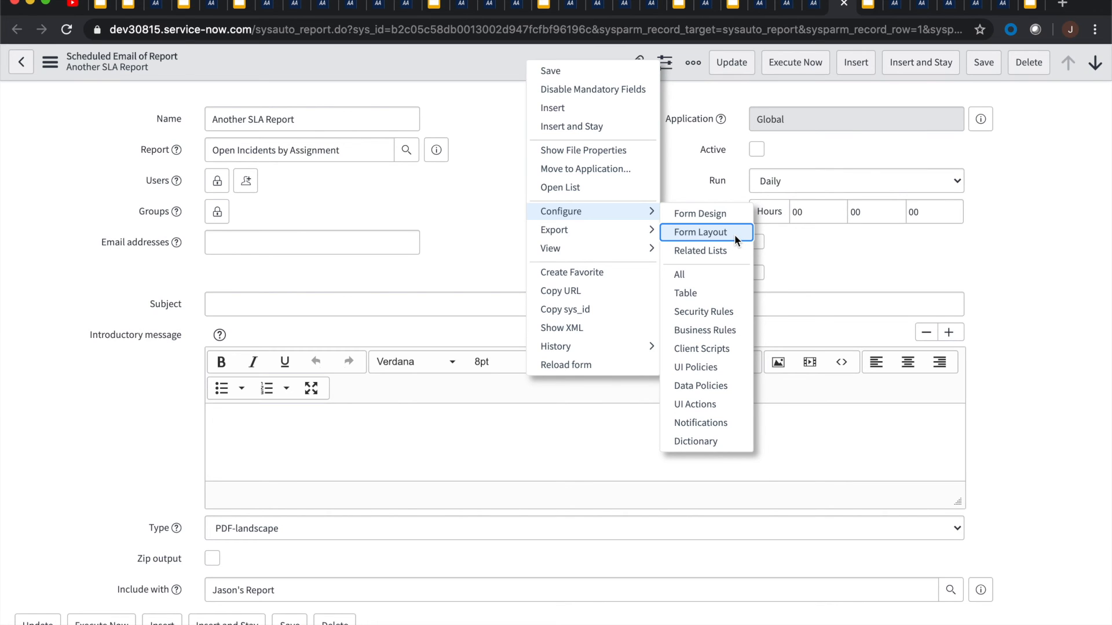
pyautogui.click(480, 199)
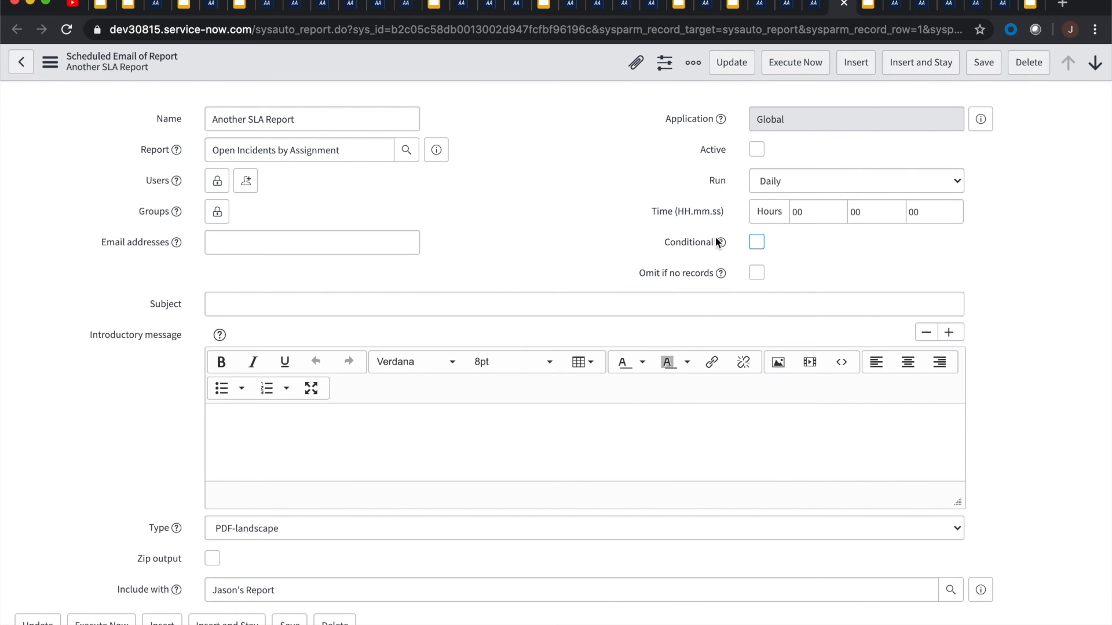
# Elevate the session's roles from the browser tab with the Database View report, and return to the Another SLA Report schedule.
pyautogui.click(751, 3)
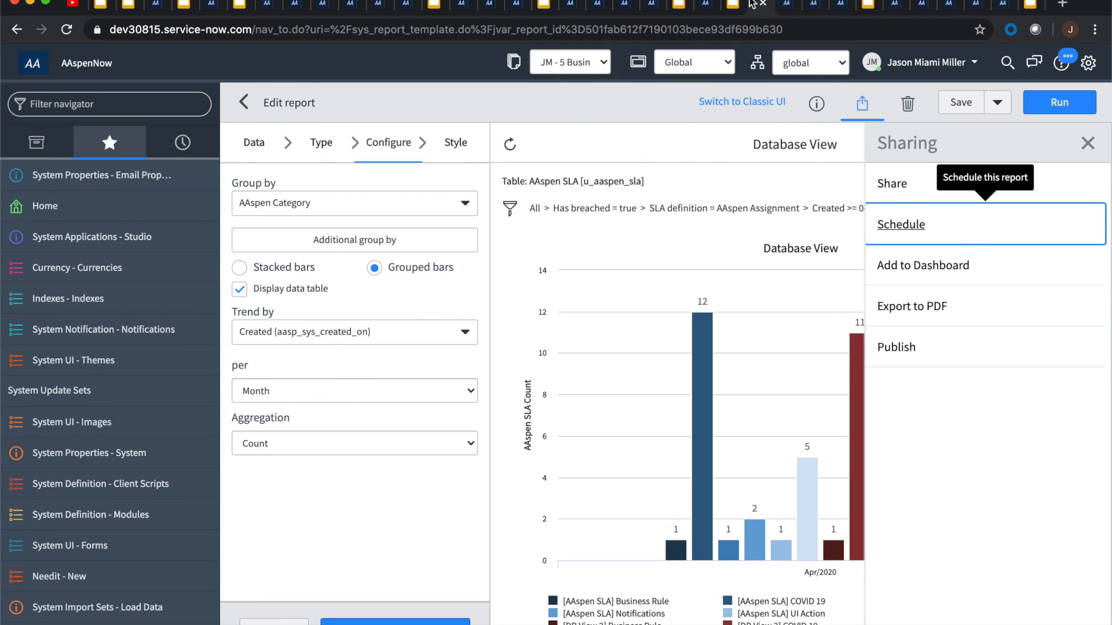
pyautogui.click(948, 63)
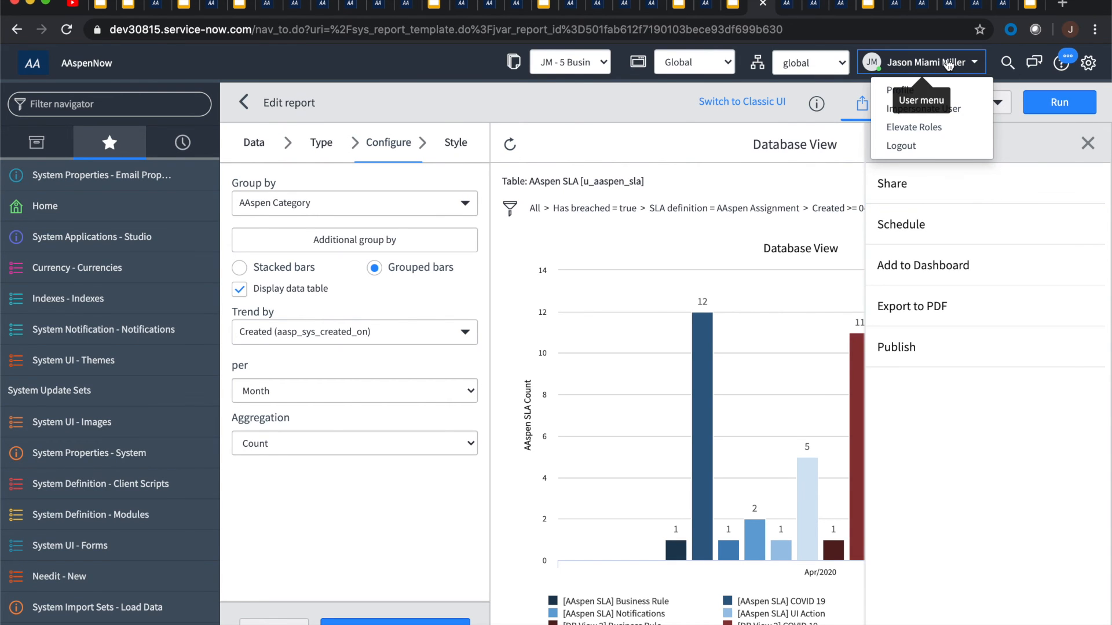
pyautogui.click(461, 165)
pyautogui.click(689, 219)
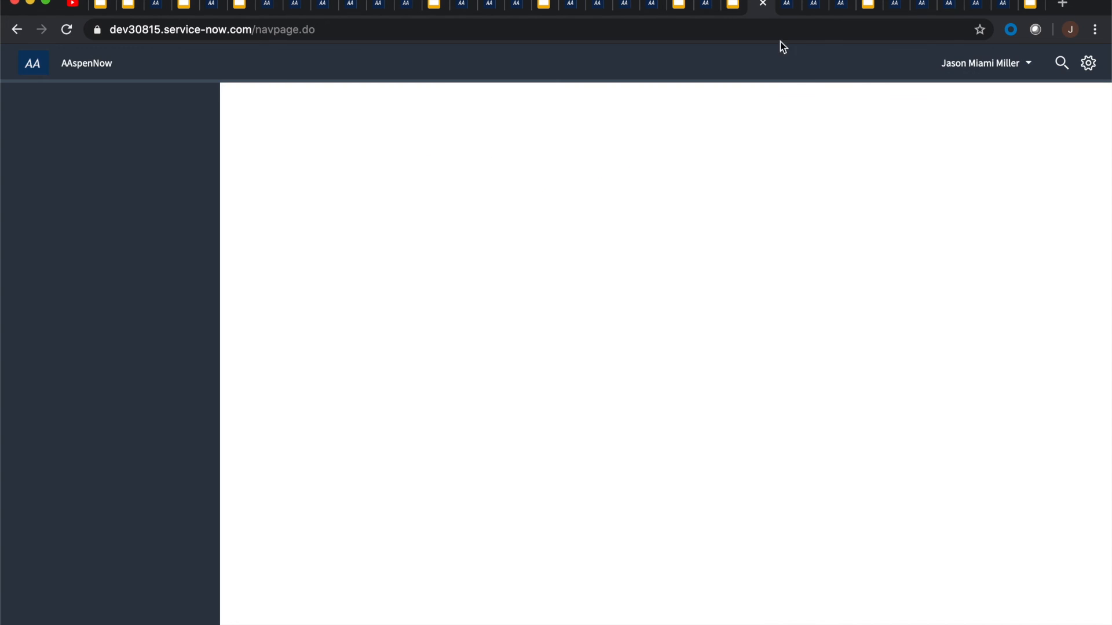
pyautogui.click(836, 7)
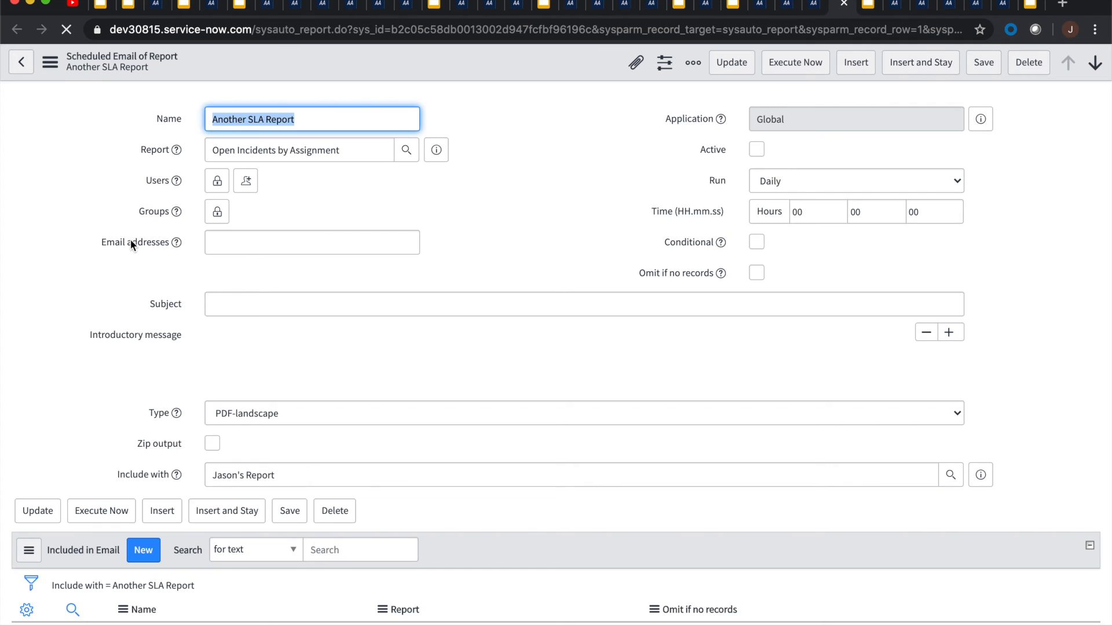
# Check the Email addresses field's security configuration for the read operation, and close it without saving.
pyautogui.rightClick(130, 241)
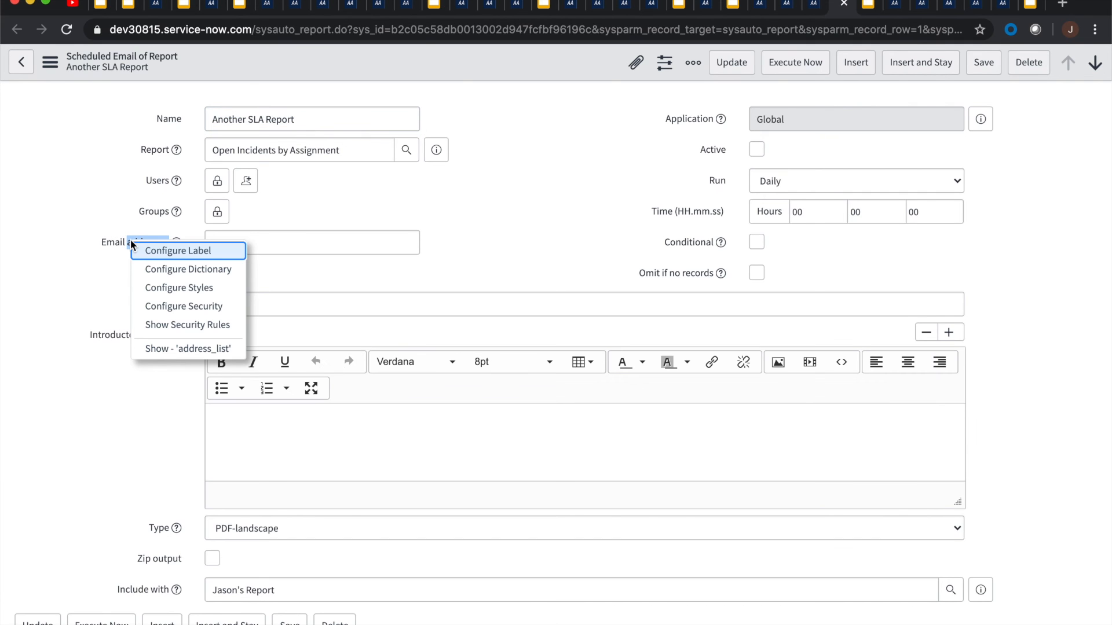
pyautogui.click(175, 305)
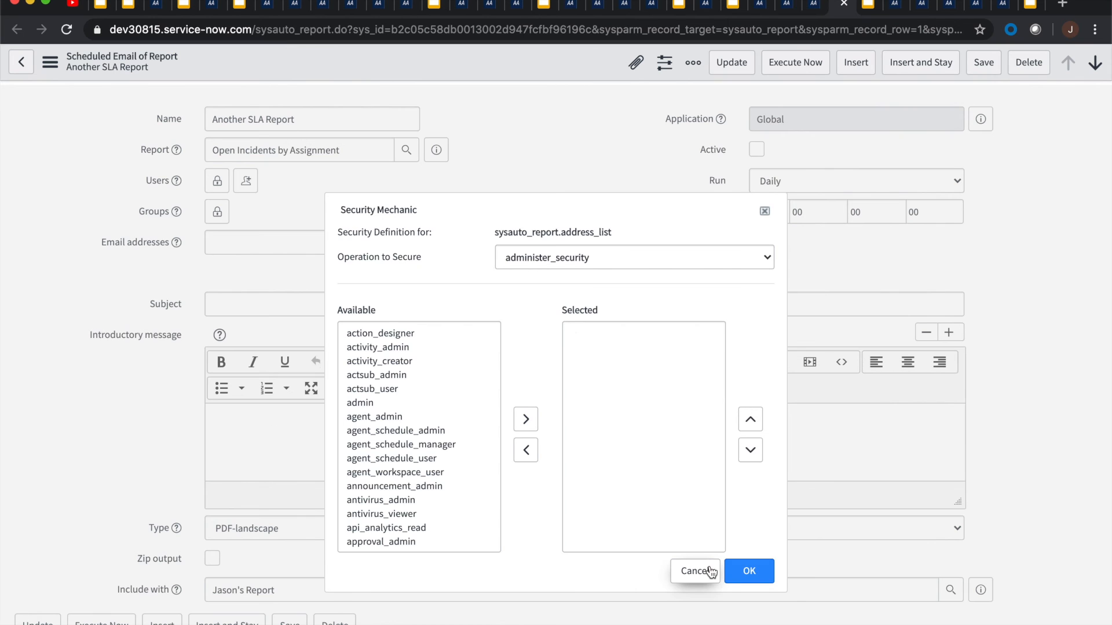
pyautogui.click(631, 266)
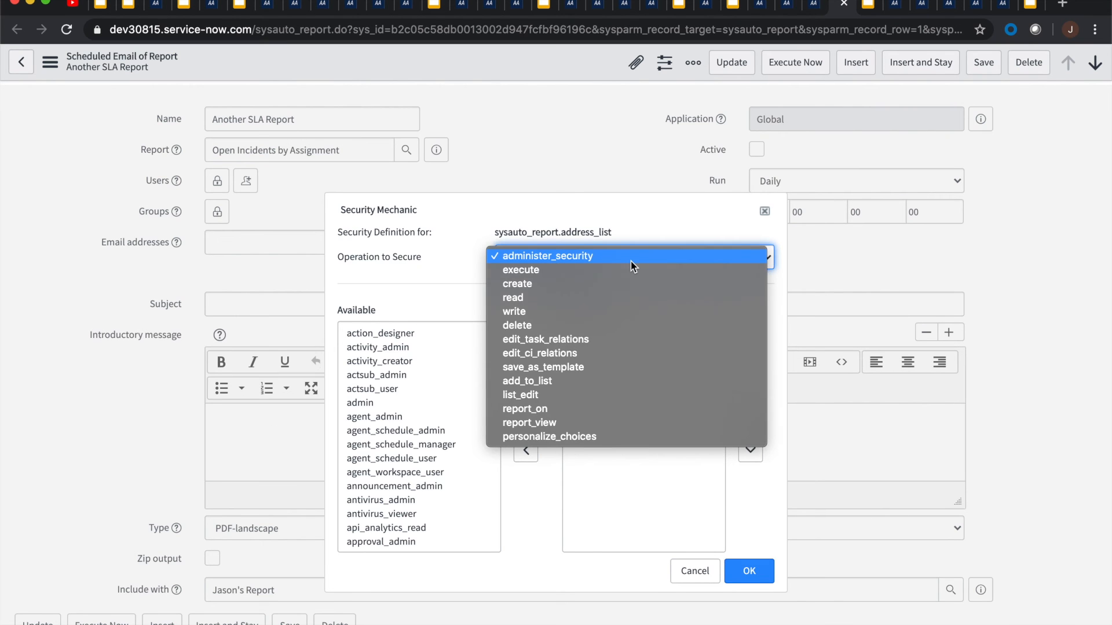
pyautogui.click(622, 303)
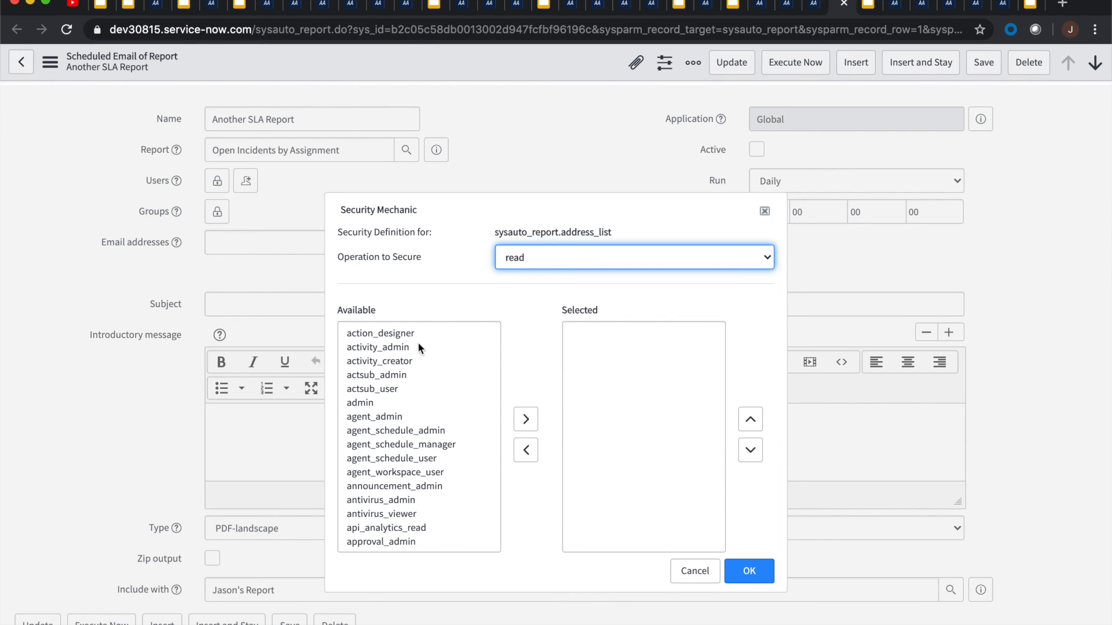
pyautogui.click(685, 579)
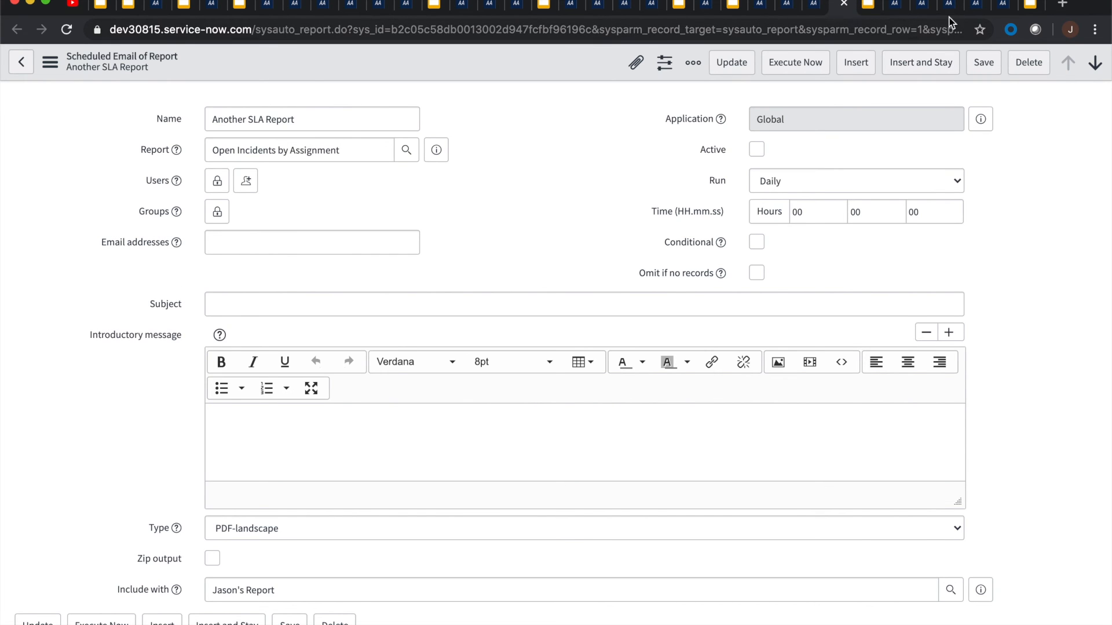
# Open the Active Breached Single Score report and check its filter conditions, source type and table.
pyautogui.click(871, 6)
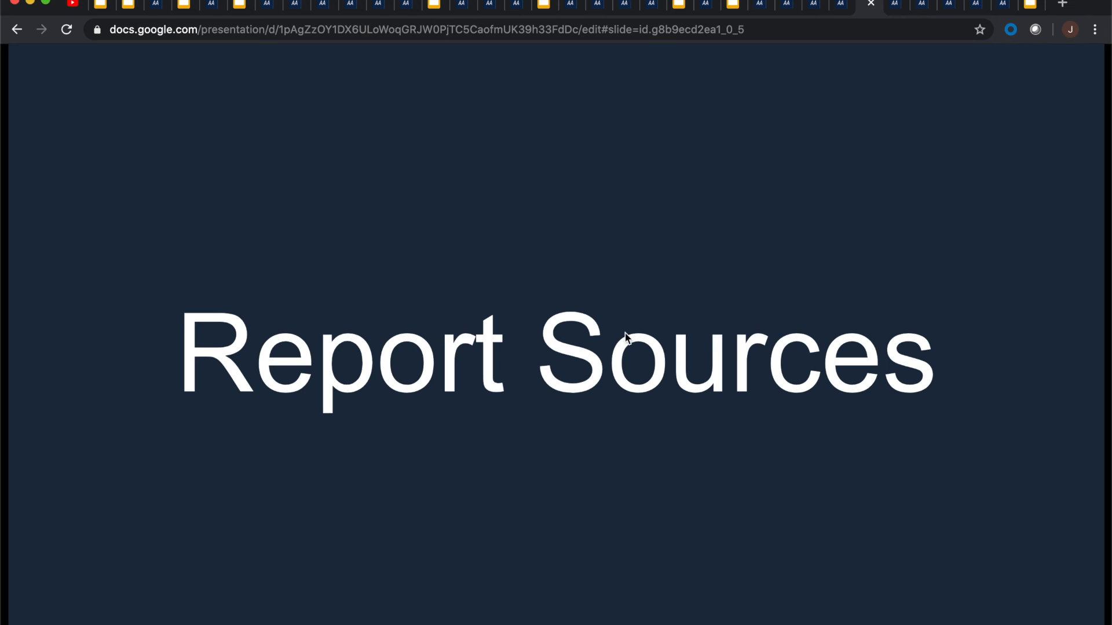
pyautogui.click(895, 5)
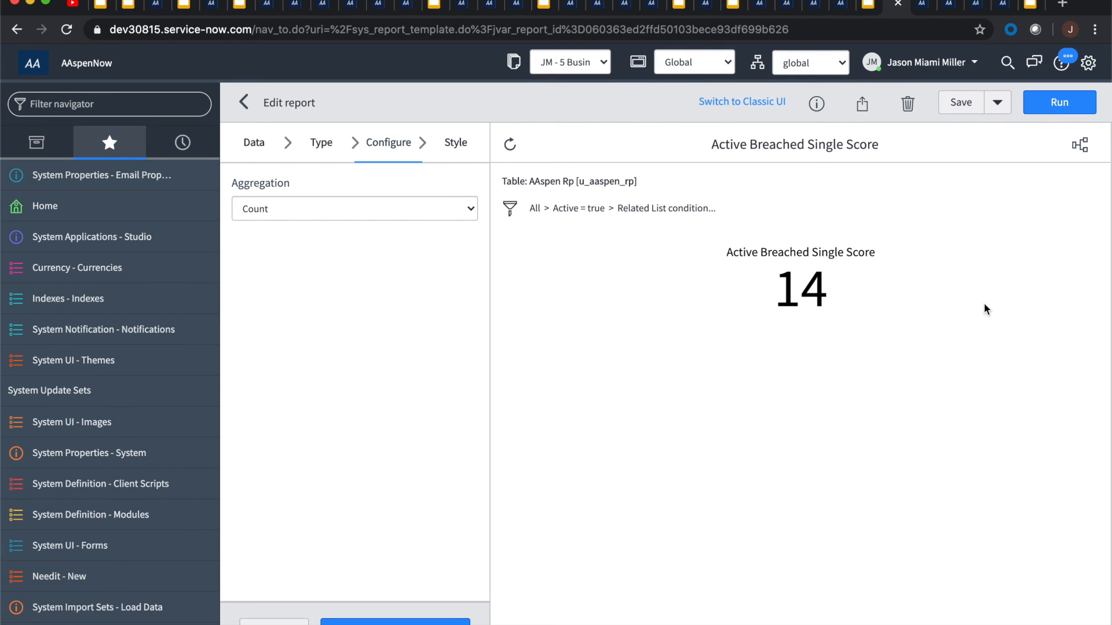
pyautogui.click(509, 208)
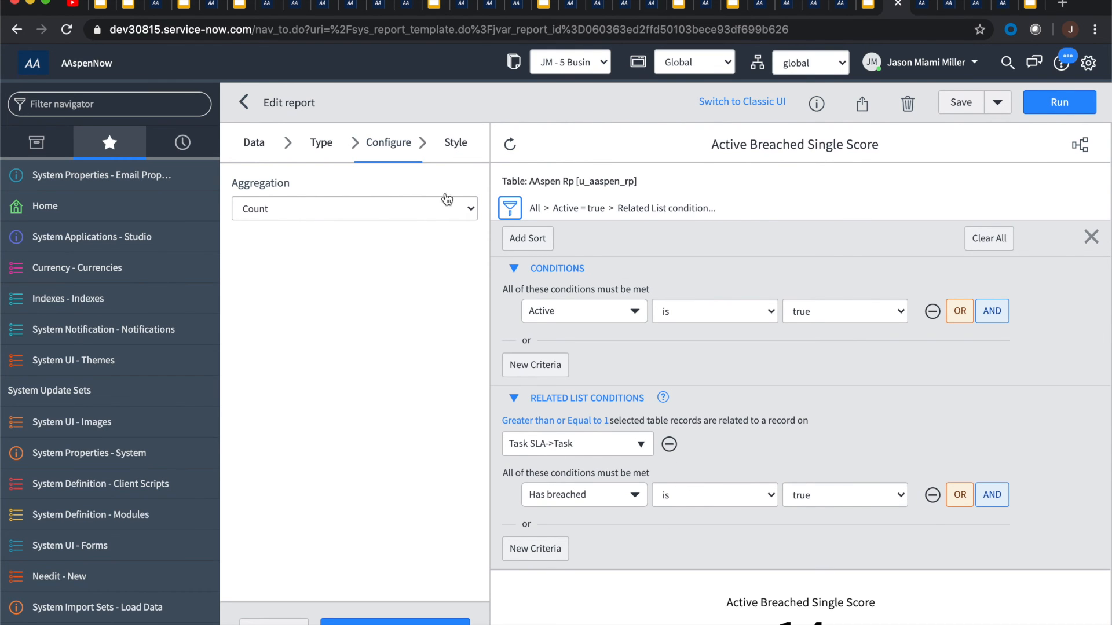
pyautogui.click(247, 149)
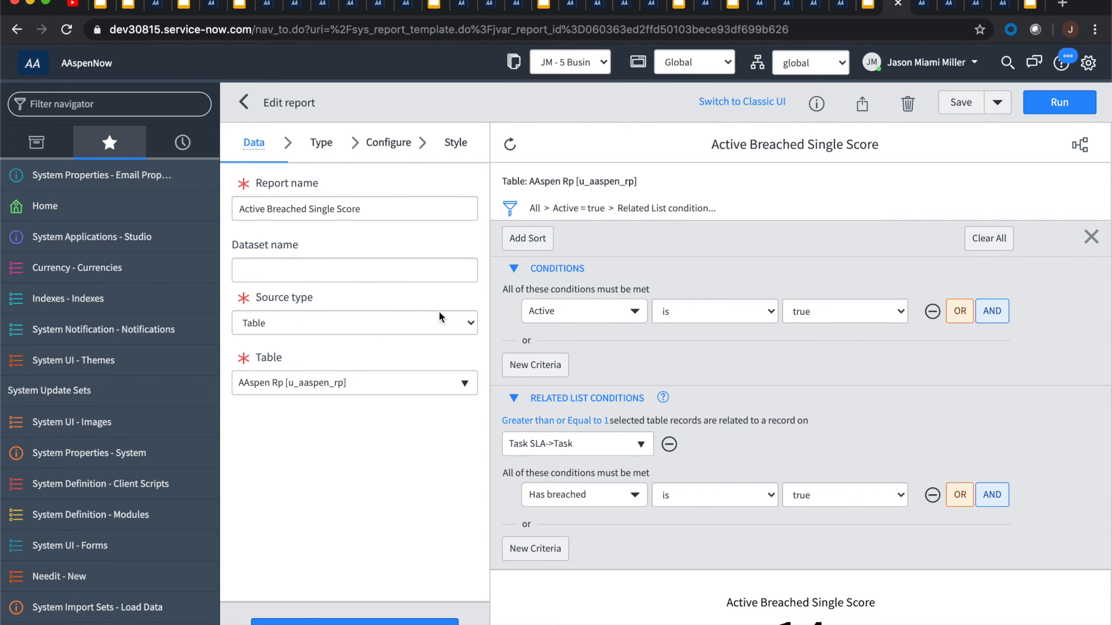
# Try to save the Active Breached Single Score report as a data source without a name, and close the new report source form.
pyautogui.click(996, 109)
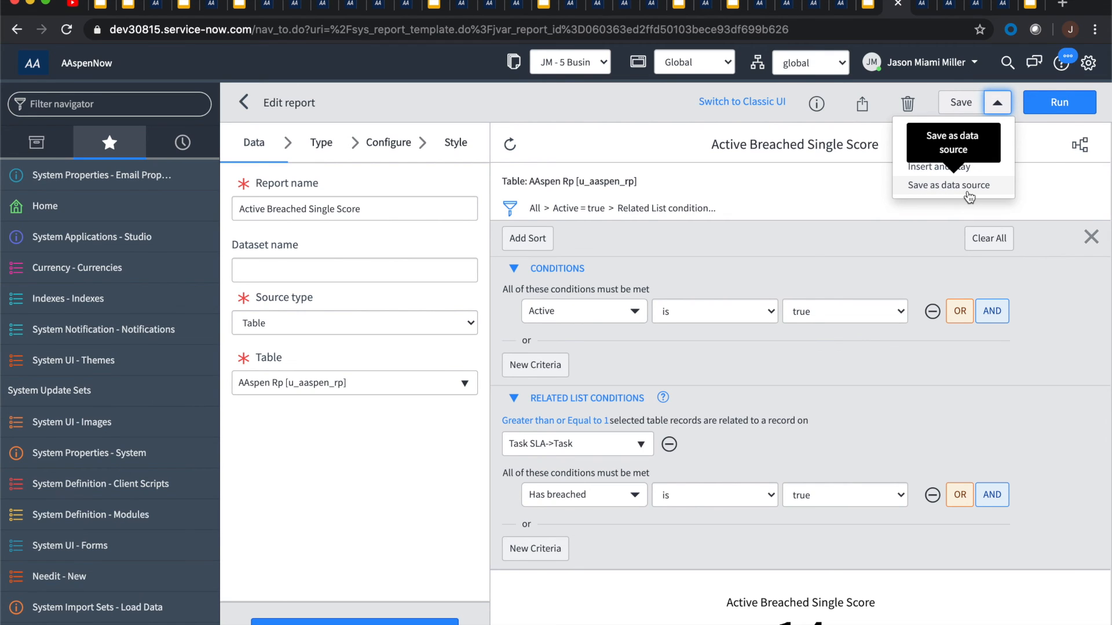
pyautogui.click(921, 13)
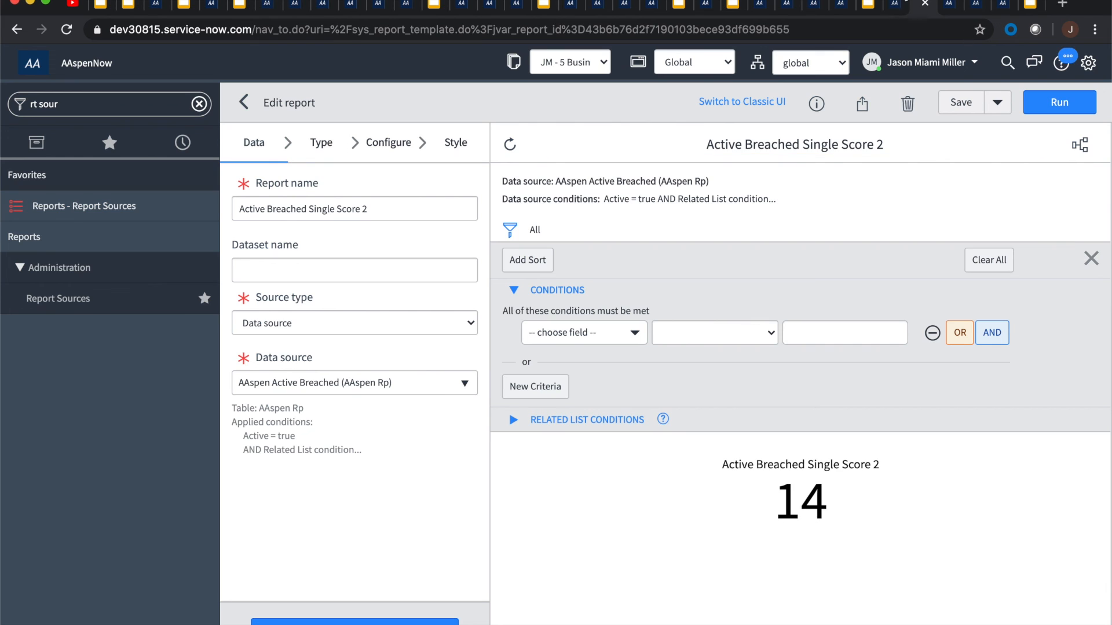
pyautogui.click(893, 12)
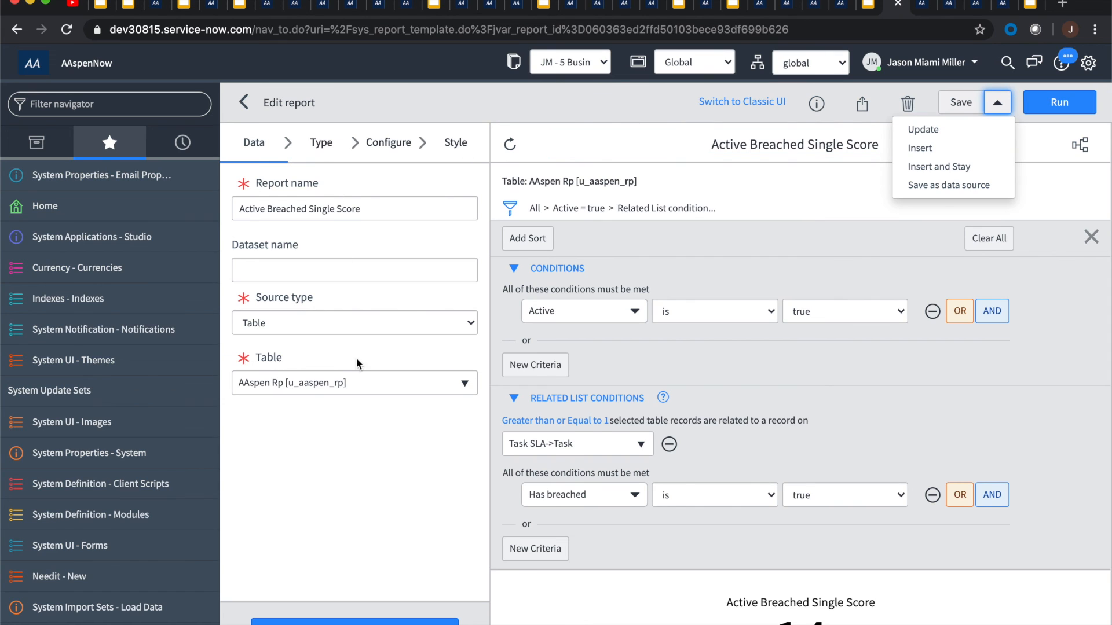
pyautogui.click(929, 188)
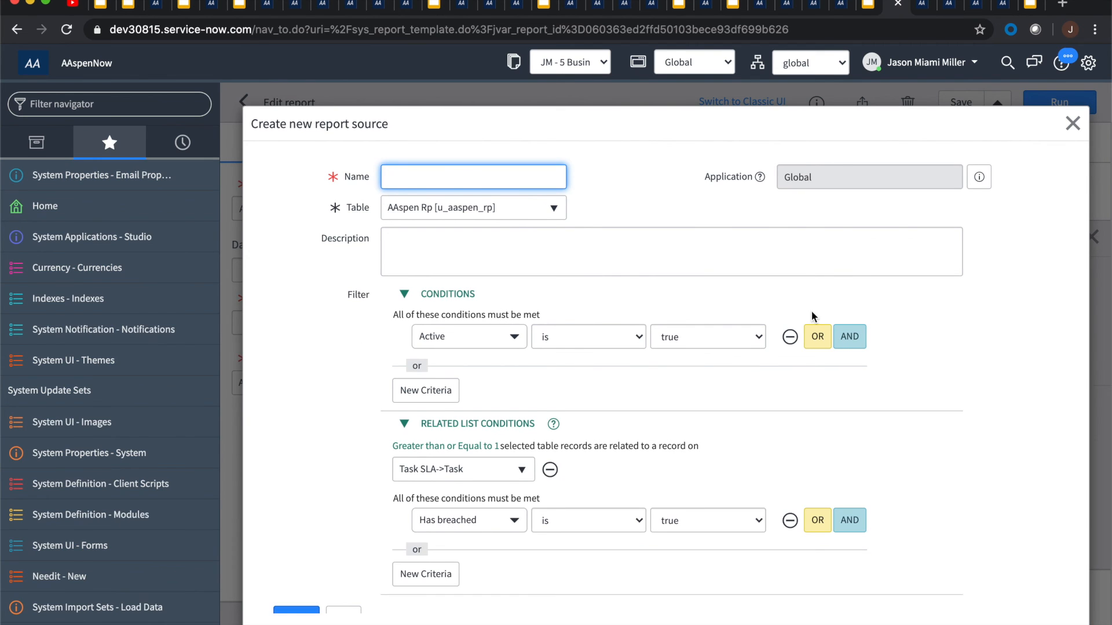
pyautogui.scroll(-1, 813, 316)
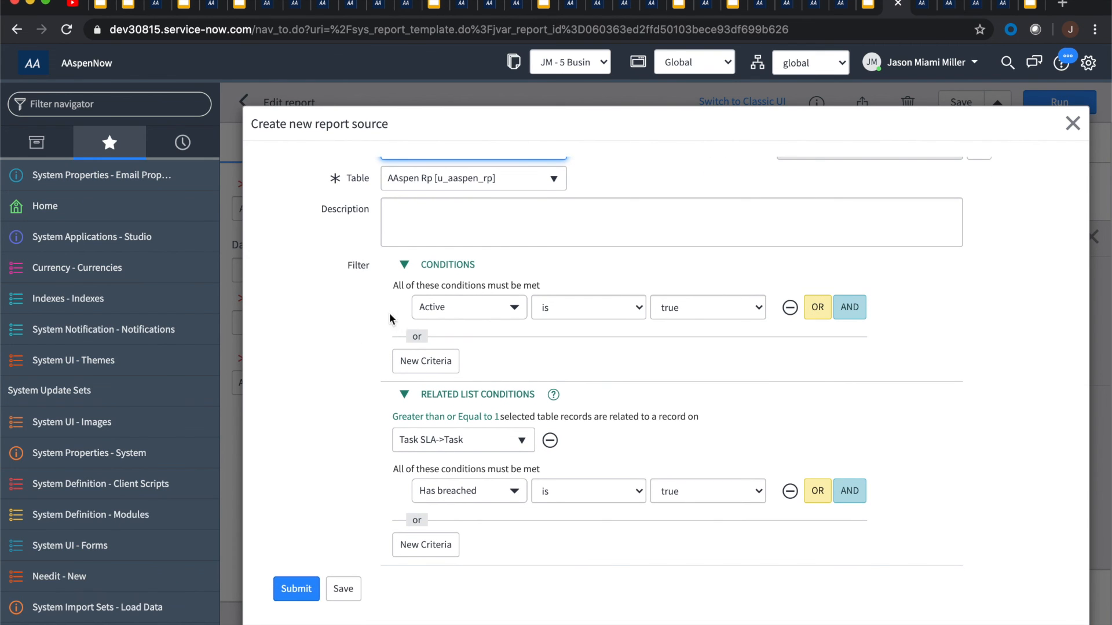
pyautogui.scroll(-2, 451, 399)
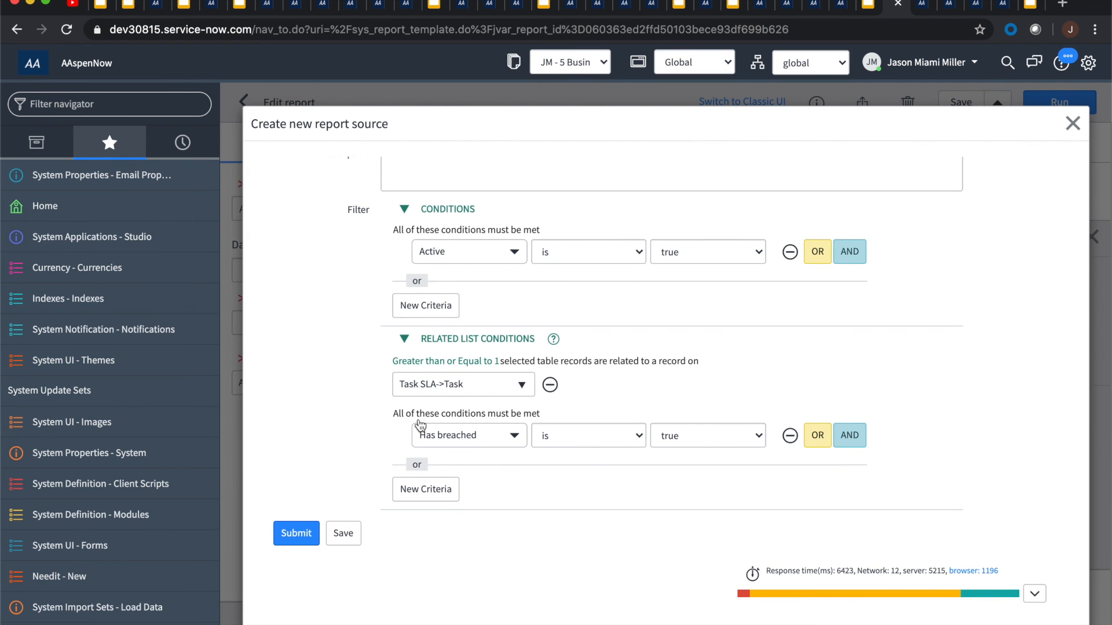
pyautogui.click(357, 542)
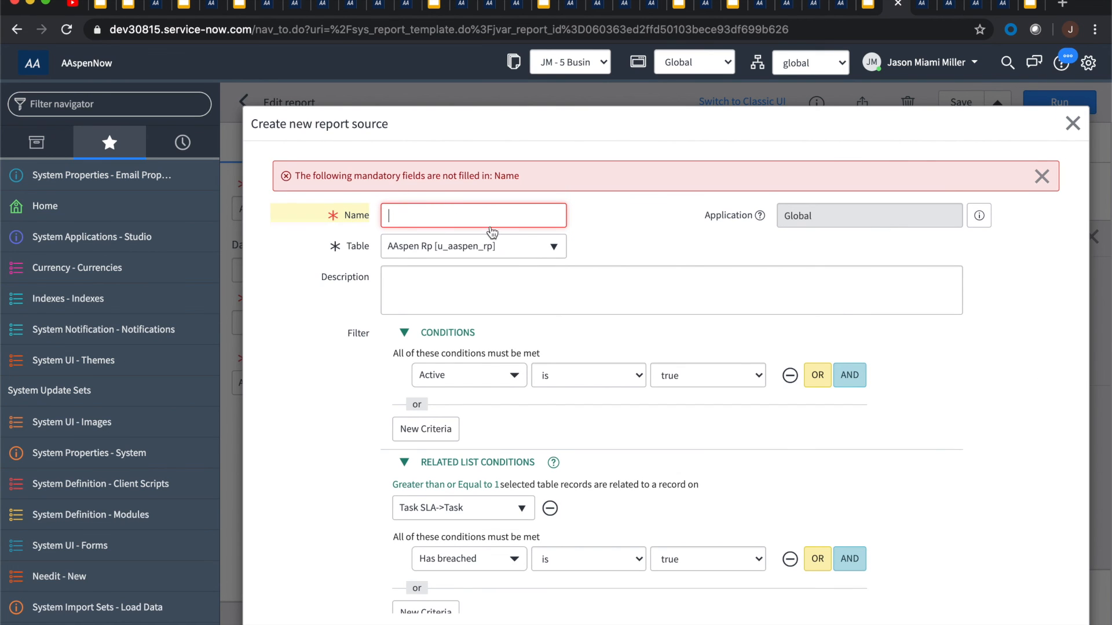
pyautogui.click(1072, 124)
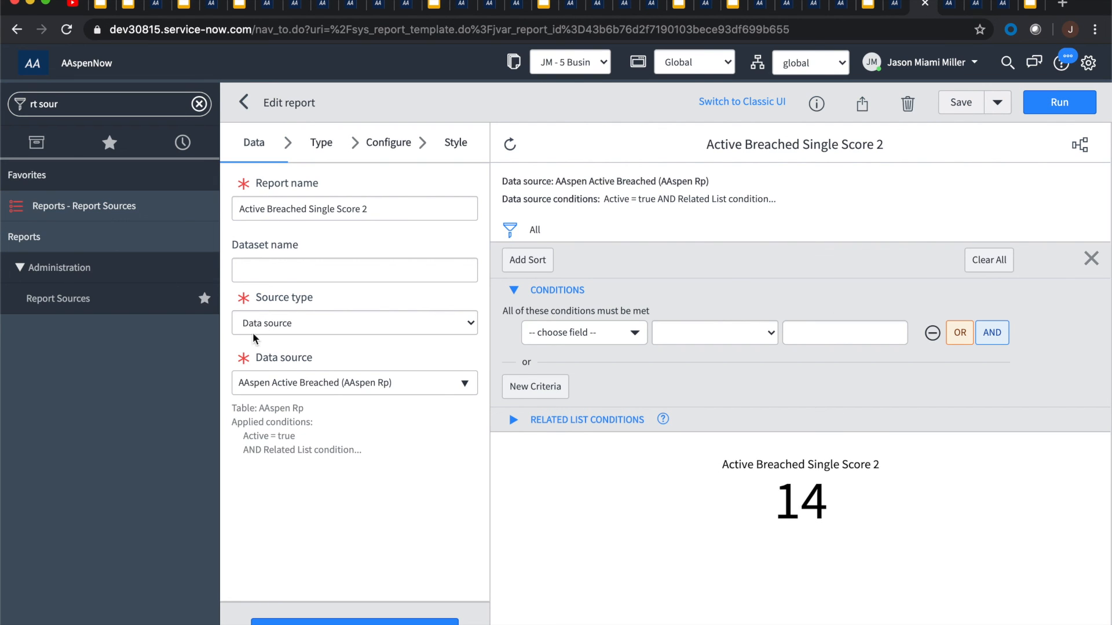
# Examine the source type, data source and additional filter conditions of the Active Breached Single Score 2 report.
pyautogui.click(270, 326)
pyautogui.click(382, 286)
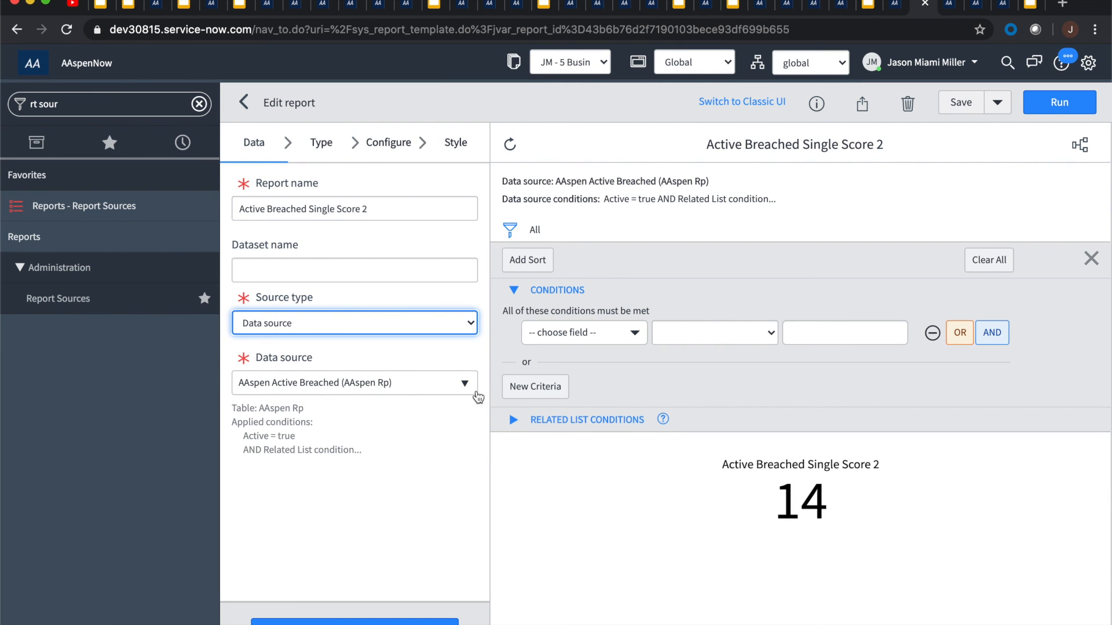
pyautogui.click(507, 181)
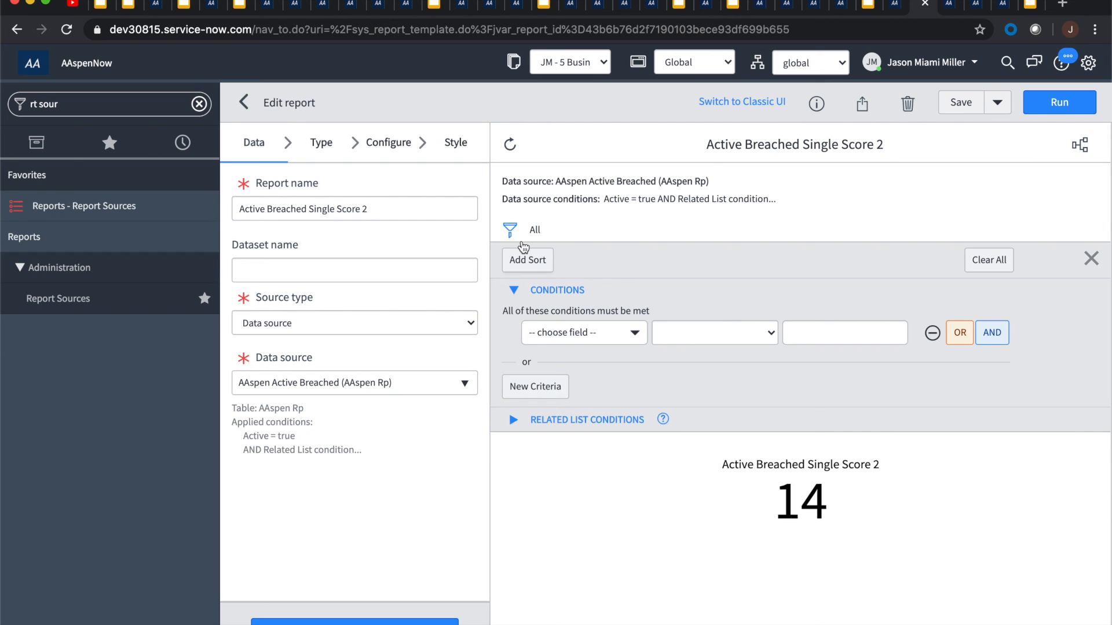
pyautogui.click(509, 230)
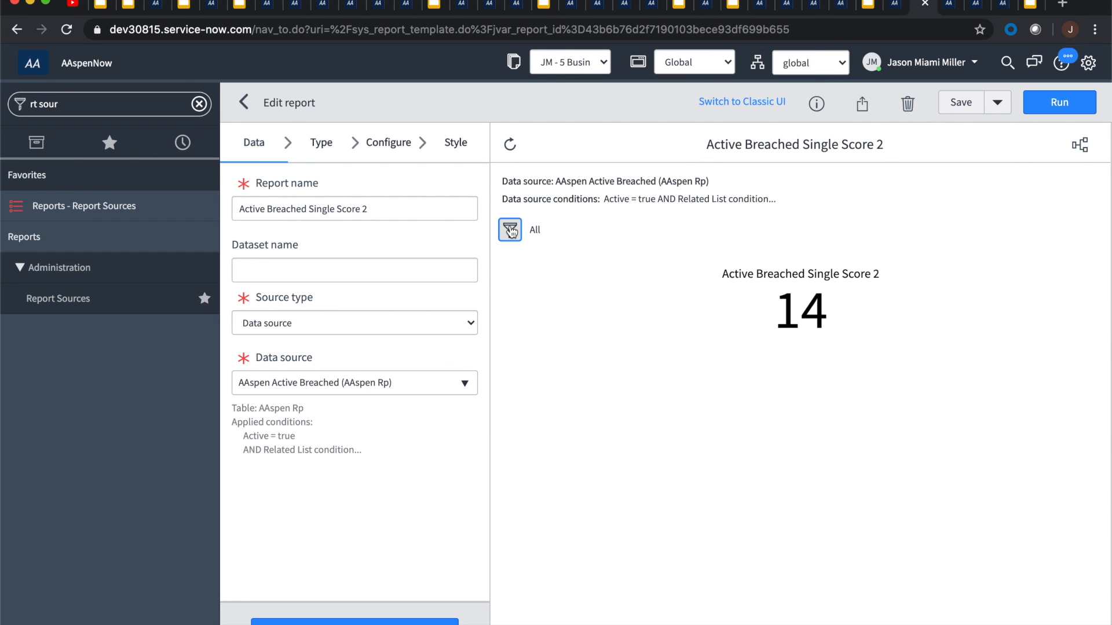
pyautogui.click(510, 231)
pyautogui.click(510, 230)
pyautogui.click(511, 230)
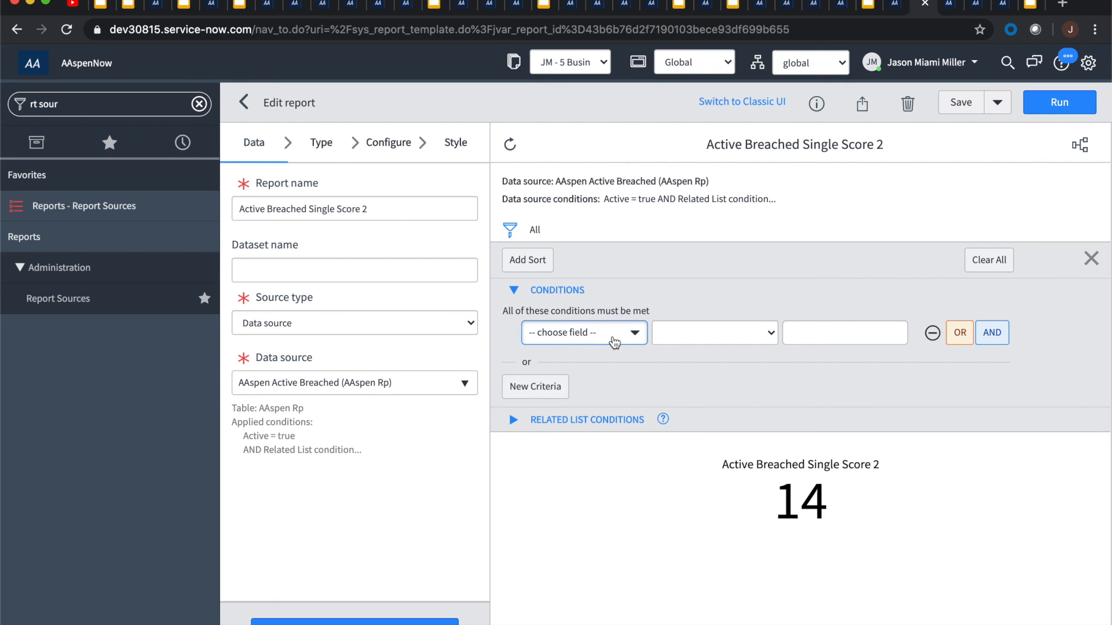
pyautogui.click(618, 342)
pyautogui.press('Tab')
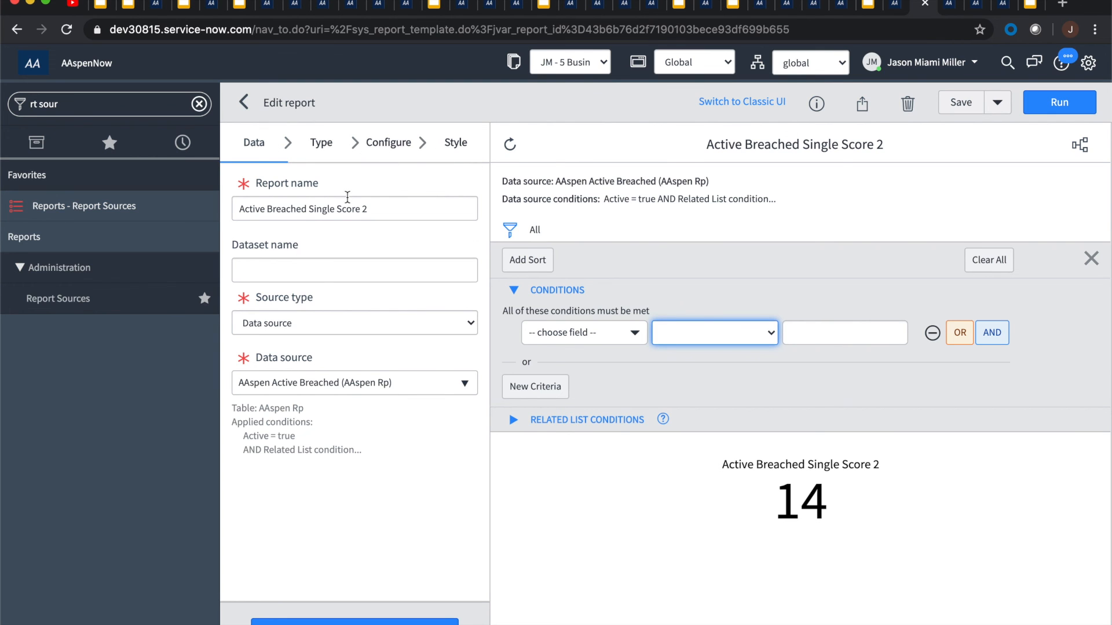
# Review the AAspen Active Breached report source record and list the reports using this source.
pyautogui.click(948, 7)
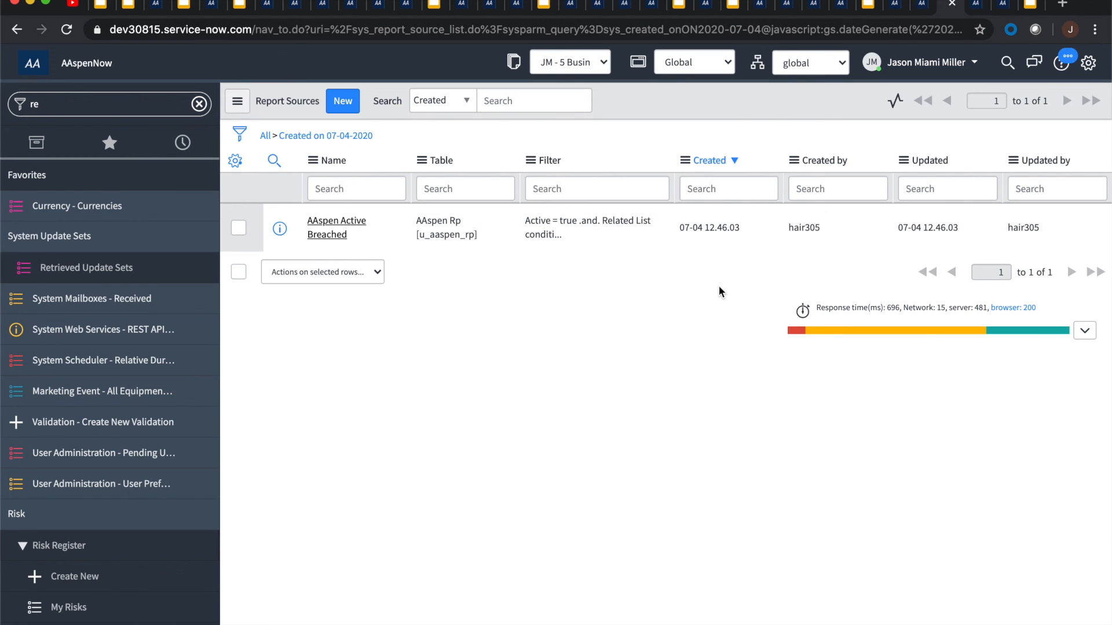
pyautogui.click(979, 7)
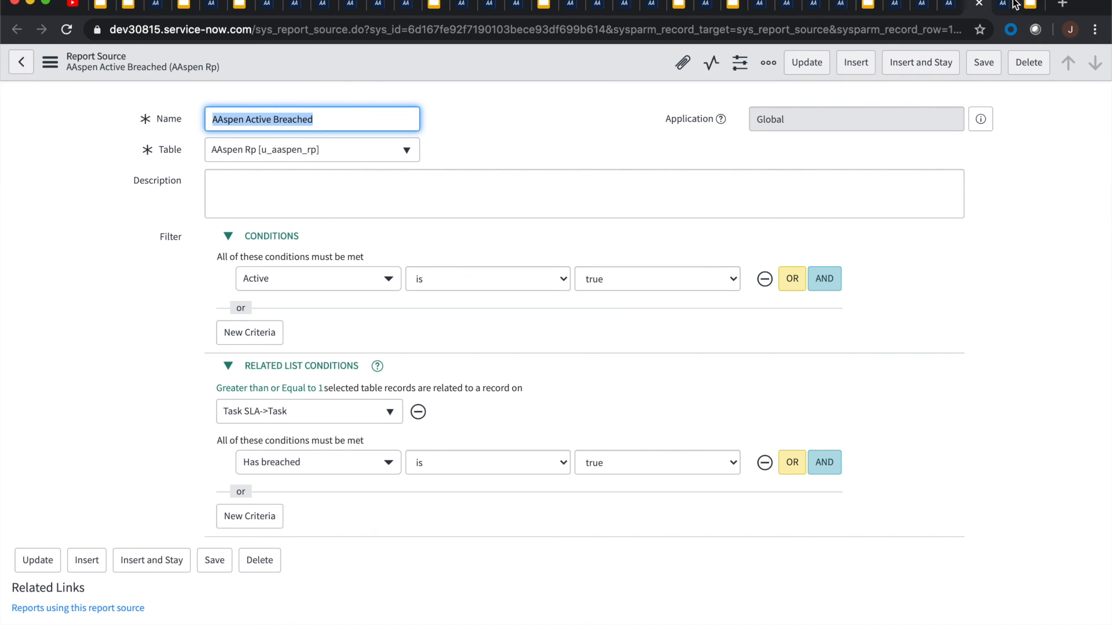
pyautogui.click(1005, 7)
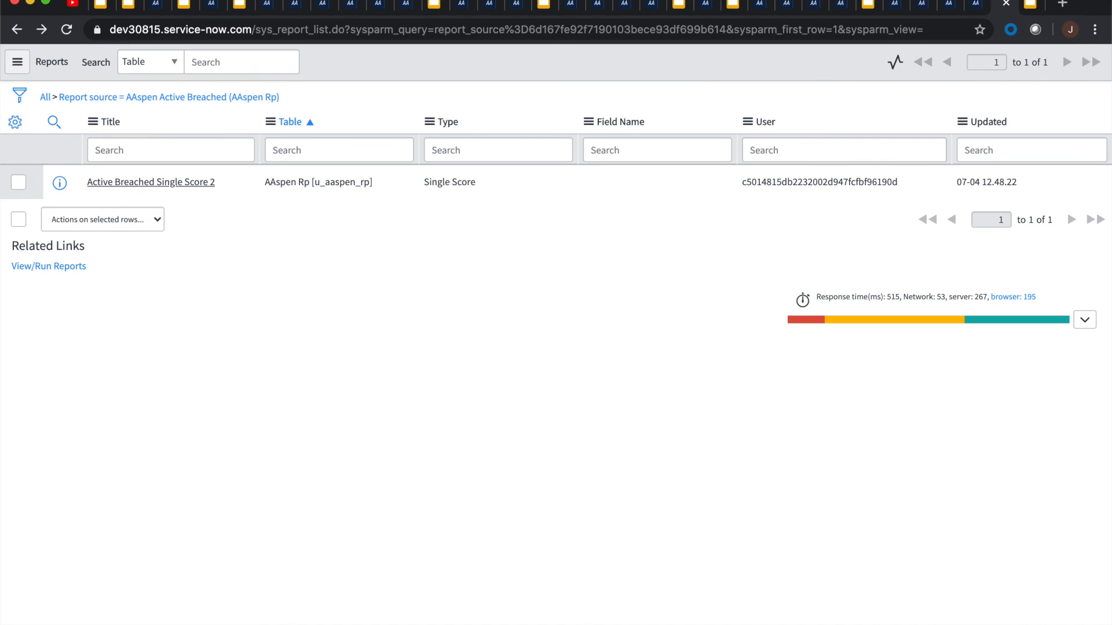
pyautogui.click(977, 4)
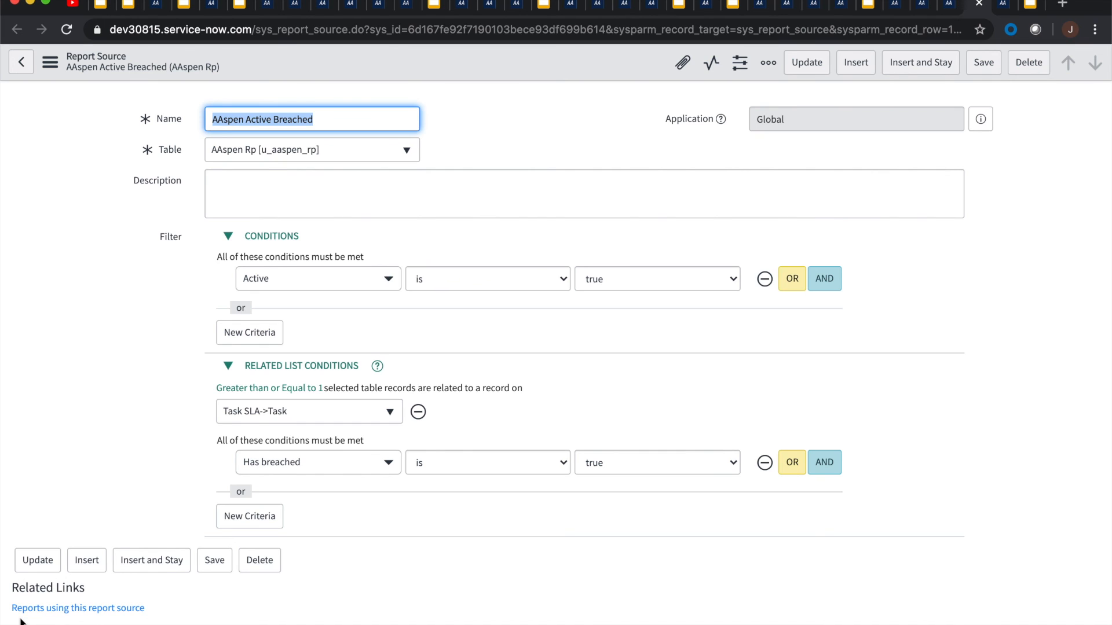
pyautogui.click(110, 613)
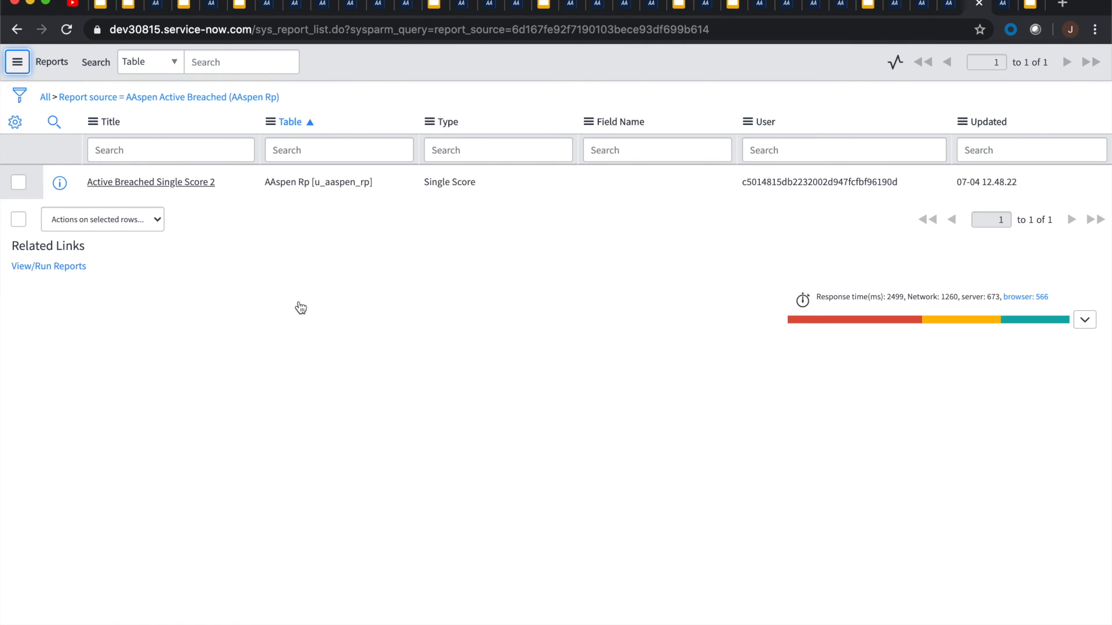
# Open the Active Breached Single Score 2 record from the reports list and bring it up for editing in the report designer.
pyautogui.click(1004, 8)
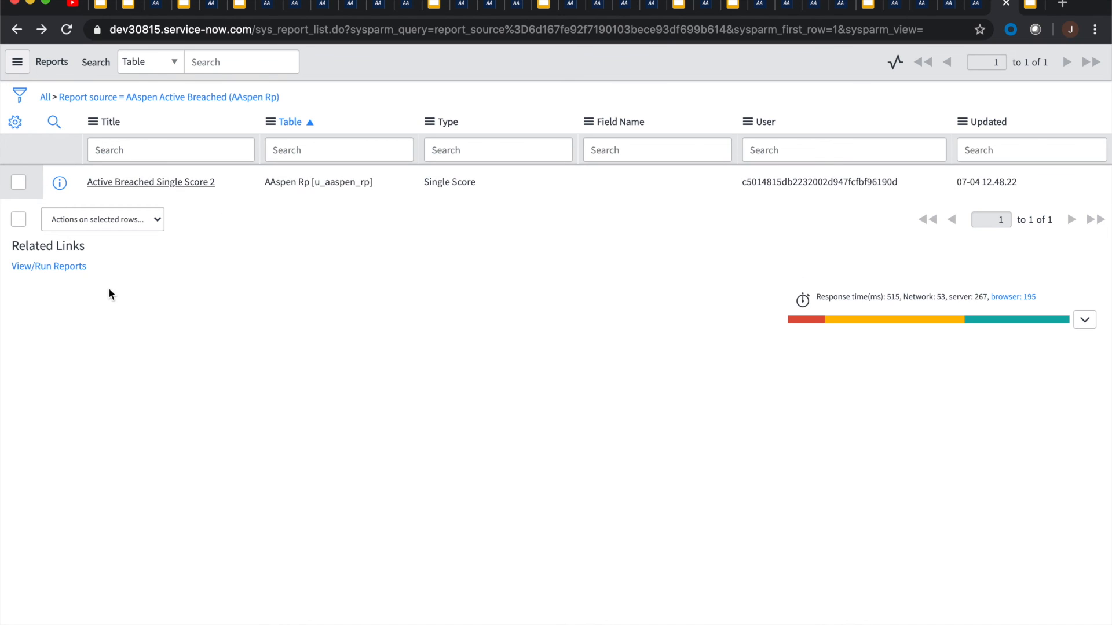
pyautogui.click(170, 181)
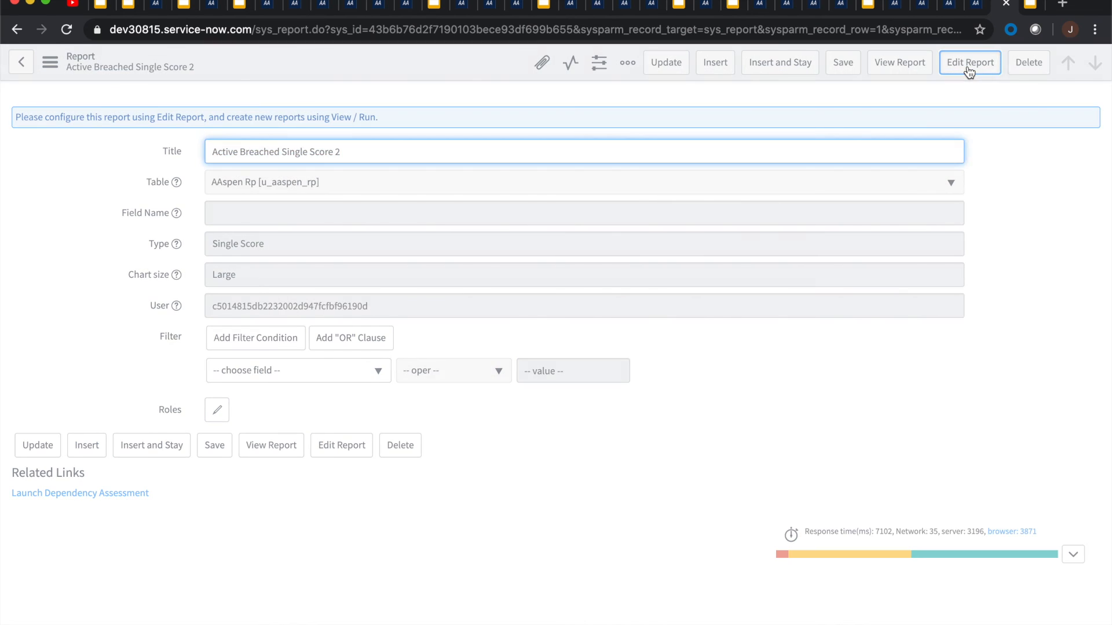
pyautogui.click(970, 70)
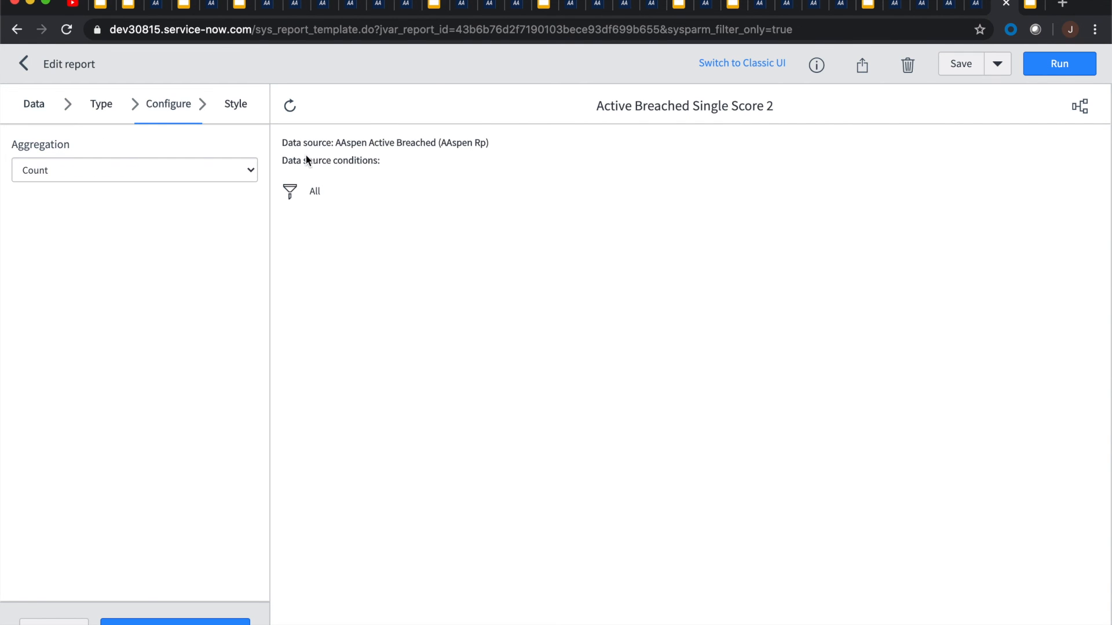
# Switch to the Reporting Stuff in Orlando summary slide in Google Slides and select its title.
pyautogui.click(1030, 7)
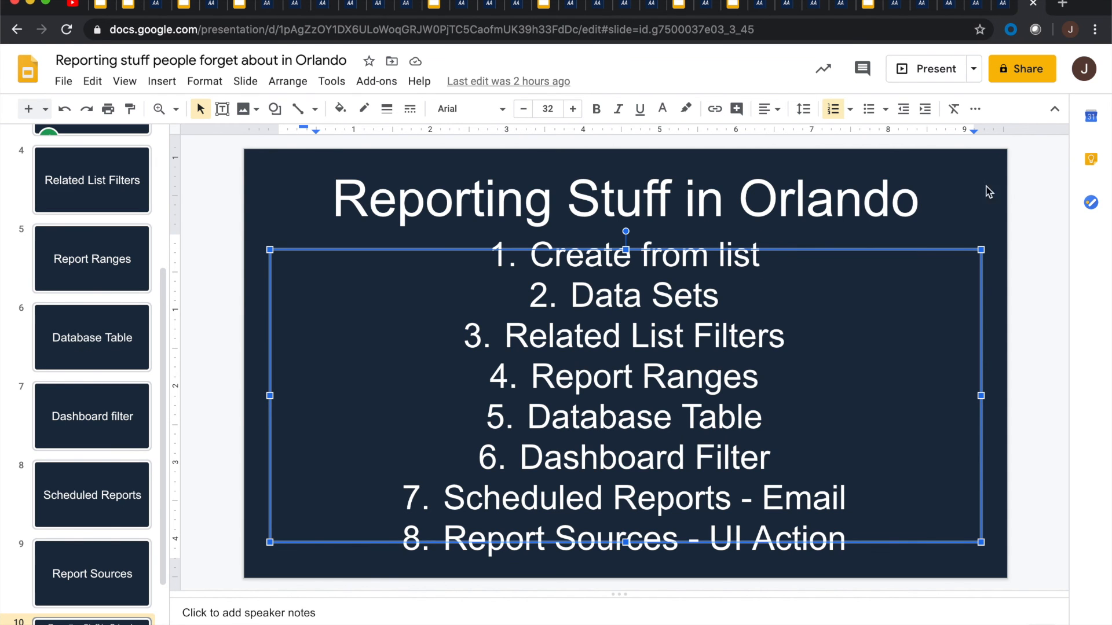
pyautogui.click(961, 218)
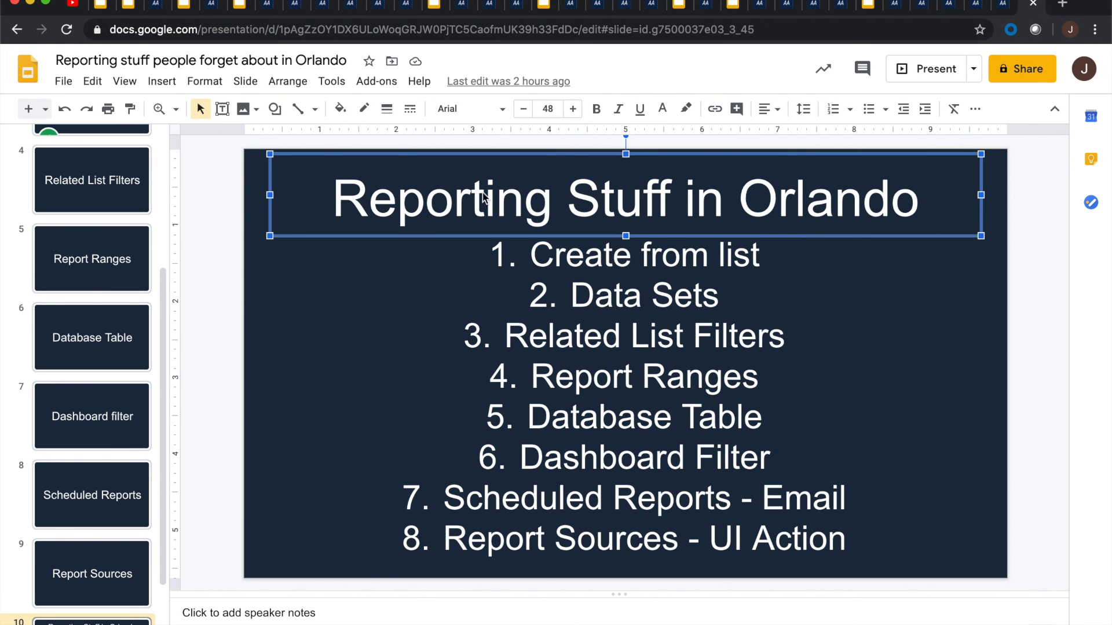